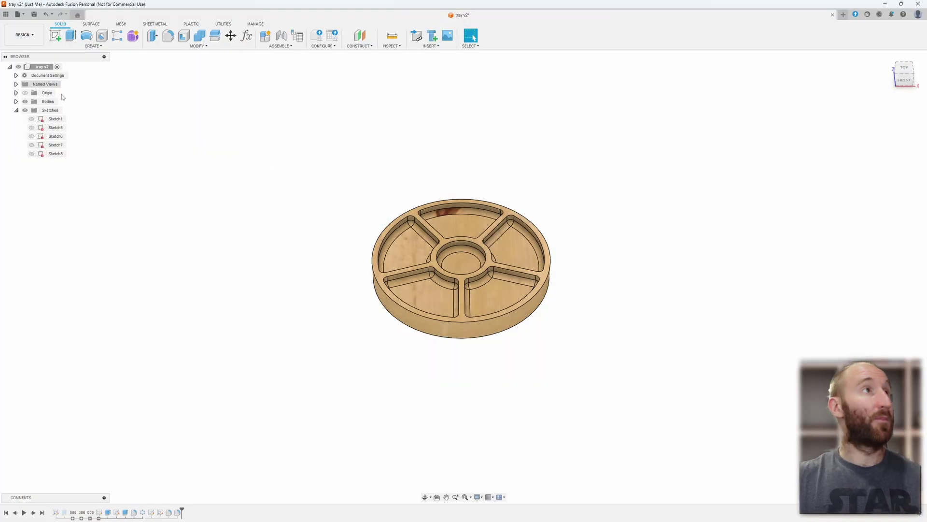
- Switch from Design to the Manufacture workspace and create a new milling setup, Setup4
{"action": "left_click", "coordinate": [161, 145]}
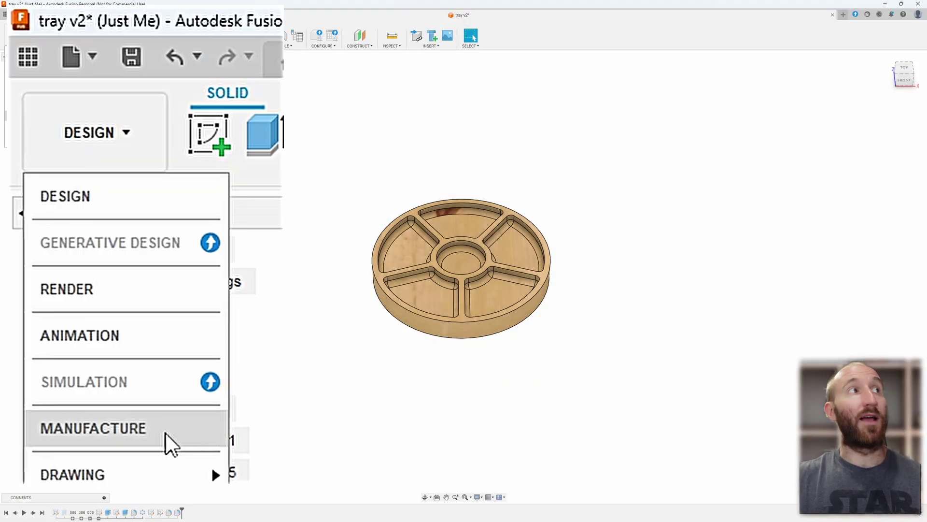
{"action": "left_click", "coordinate": [115, 440]}
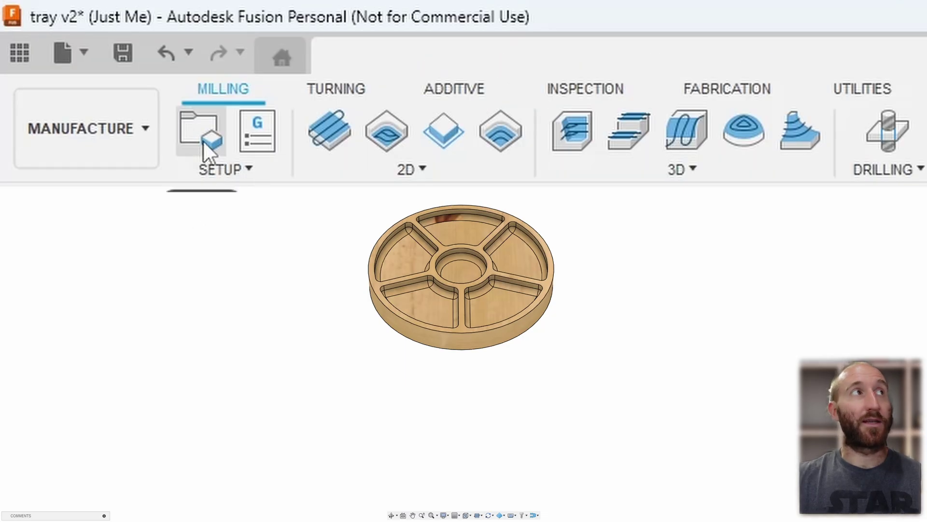
{"action": "left_click", "coordinate": [203, 139]}
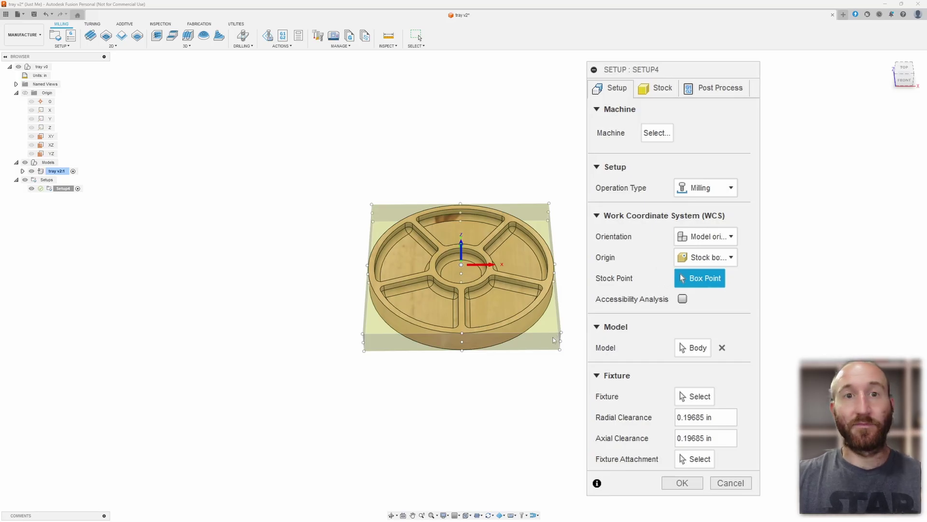
- Keep the work coordinate orientation as Model orientation after briefly trying Select X & Y axes
{"action": "mouse_move", "coordinate": [548, 355]}
{"action": "middle_mouse_down", "text": "shift"}
{"action": "mouse_move", "coordinate": [541, 341]}
{"action": "mouse_move", "coordinate": [540, 362]}
{"action": "mouse_move", "coordinate": [565, 323]}
{"action": "mouse_move", "coordinate": [542, 337]}
{"action": "mouse_move", "coordinate": [545, 349]}
{"action": "middle_mouse_up", "text": "shift"}
{"action": "middle_click_drag", "start_coordinate": [453, 270], "coordinate": [453, 280], "text": "shift"}
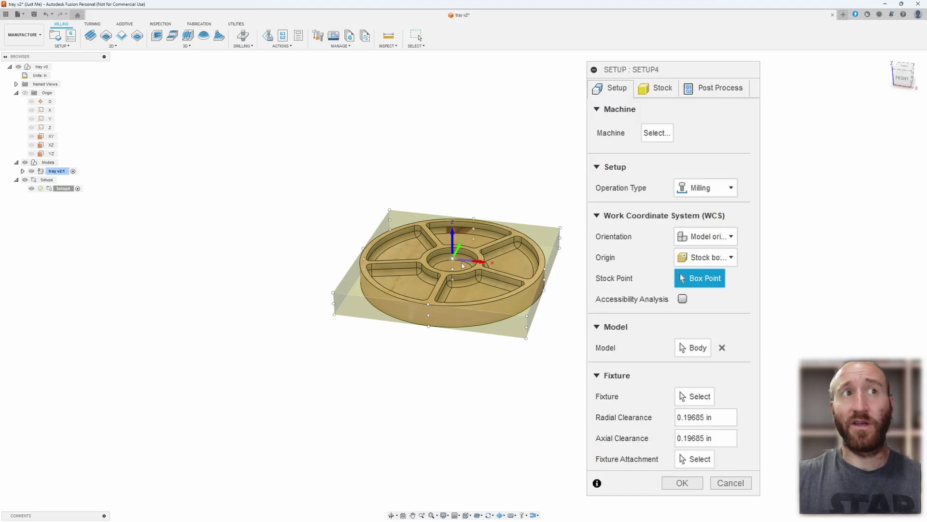
{"action": "mouse_move", "coordinate": [462, 265]}
{"action": "middle_mouse_down", "text": "shift"}
{"action": "mouse_move", "coordinate": [467, 276]}
{"action": "mouse_move", "coordinate": [456, 263]}
{"action": "middle_mouse_up", "text": "shift"}
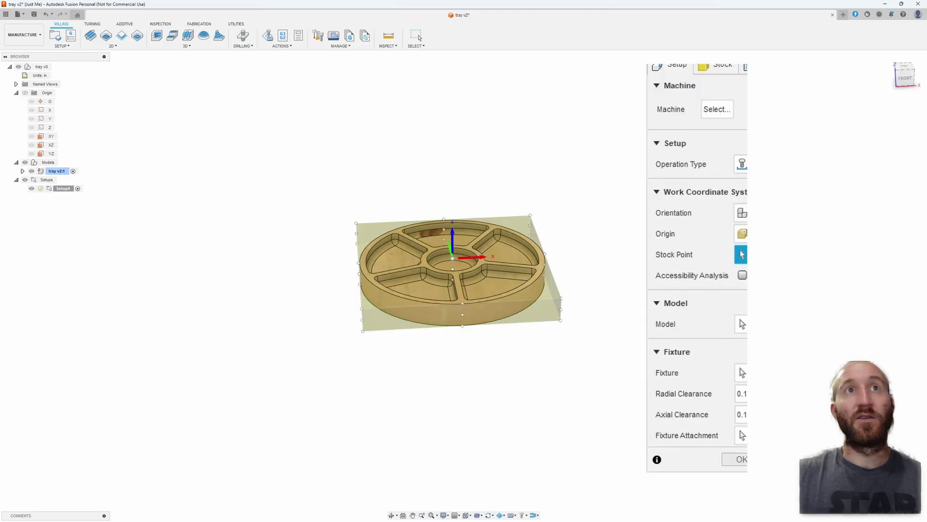
{"action": "left_click_drag", "start_coordinate": [724, 46], "coordinate": [652, 85]}
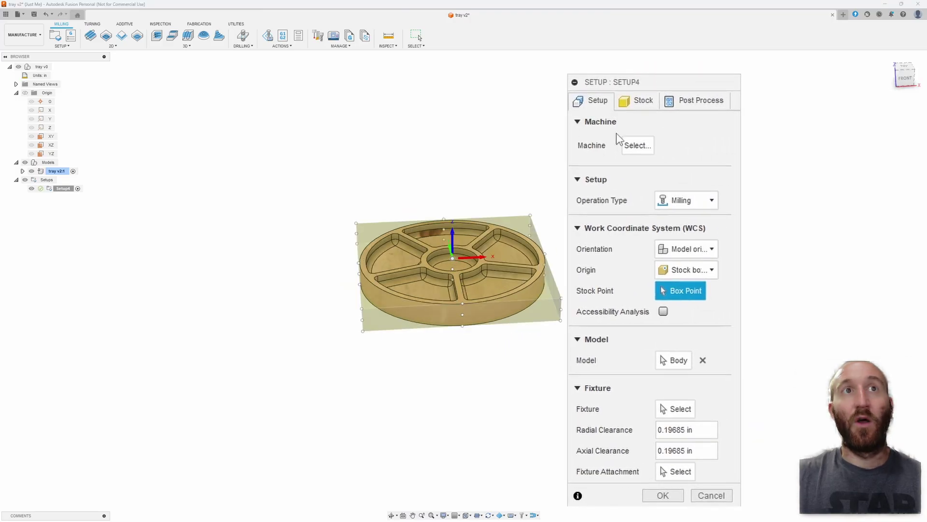
{"action": "mouse_move", "coordinate": [560, 163]}
{"action": "middle_mouse_down", "text": "shift"}
{"action": "mouse_move", "coordinate": [538, 165]}
{"action": "mouse_move", "coordinate": [556, 179]}
{"action": "middle_mouse_up", "text": "shift"}
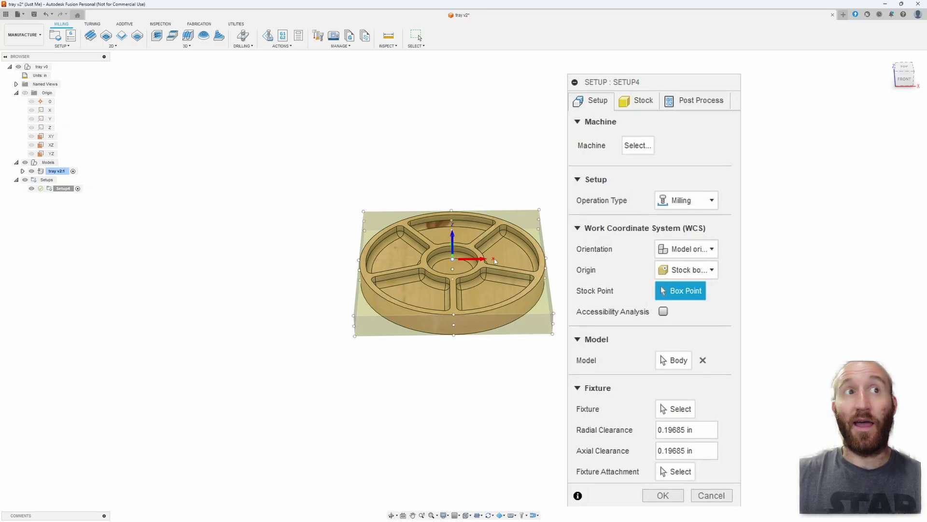
{"action": "left_click", "coordinate": [710, 249]}
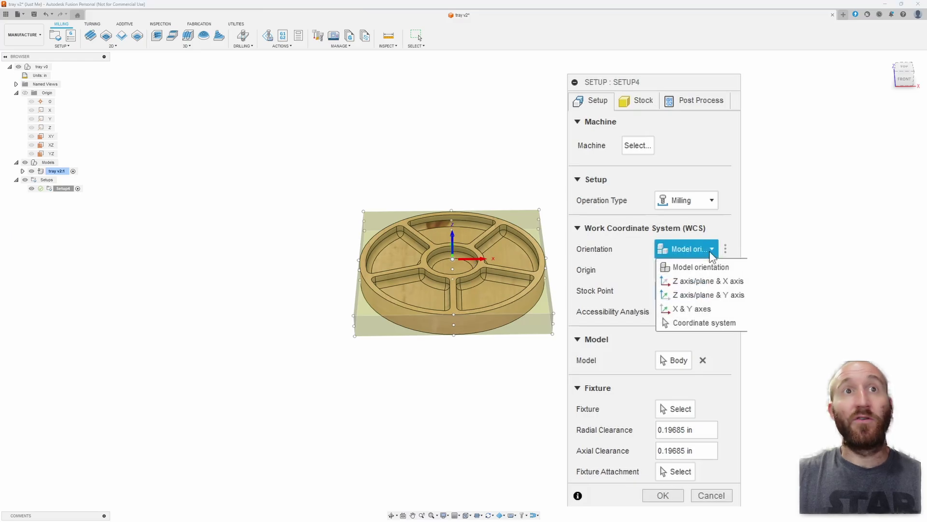
{"action": "left_click", "coordinate": [715, 308]}
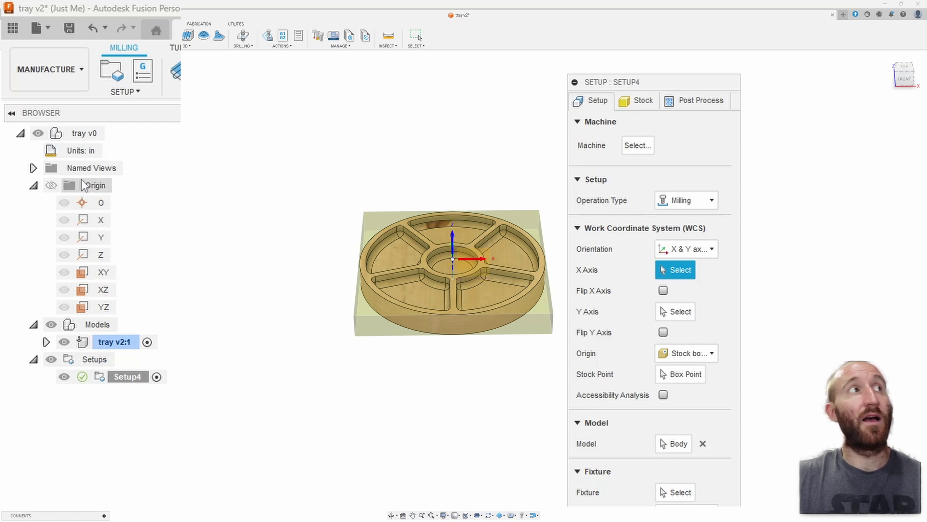
{"action": "left_click", "coordinate": [689, 247]}
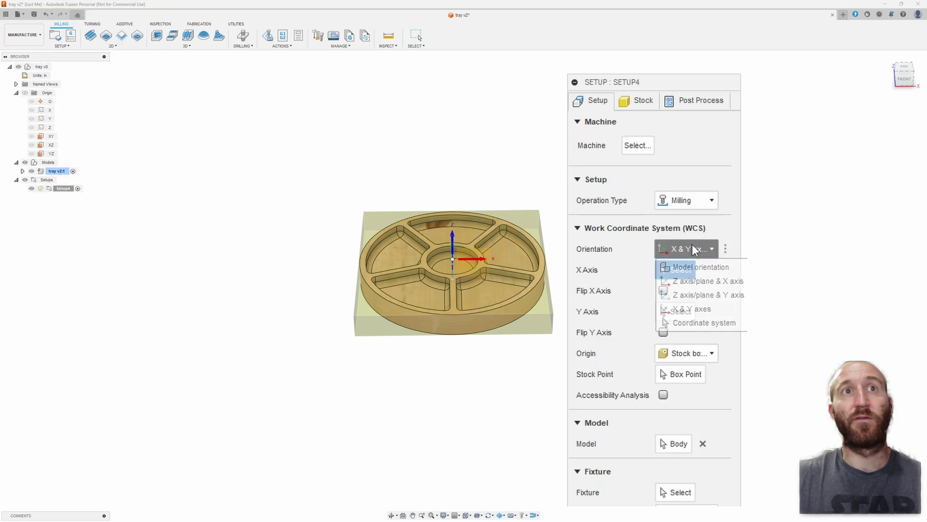
{"action": "left_click", "coordinate": [698, 271]}
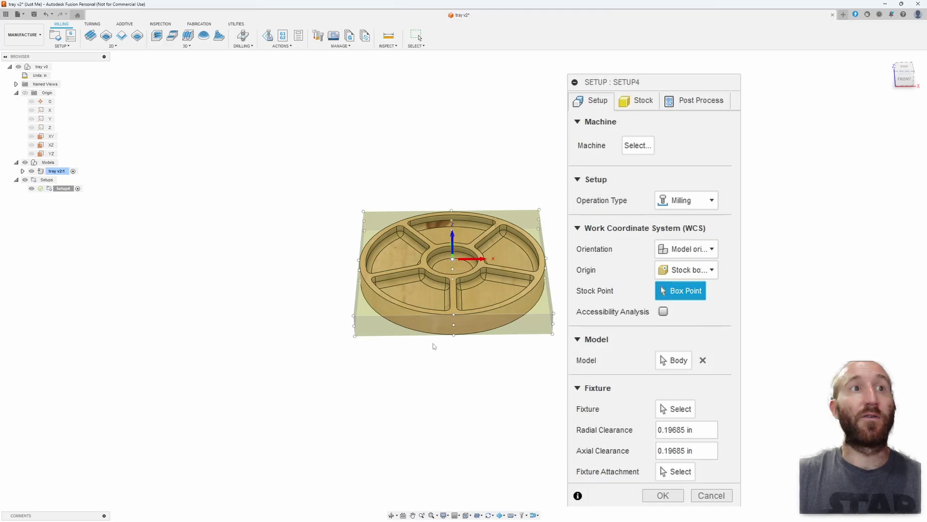
- Place the work origin at the stock box's front-left corner point
{"action": "middle_click_drag", "start_coordinate": [434, 346], "coordinate": [402, 338], "text": "shift"}
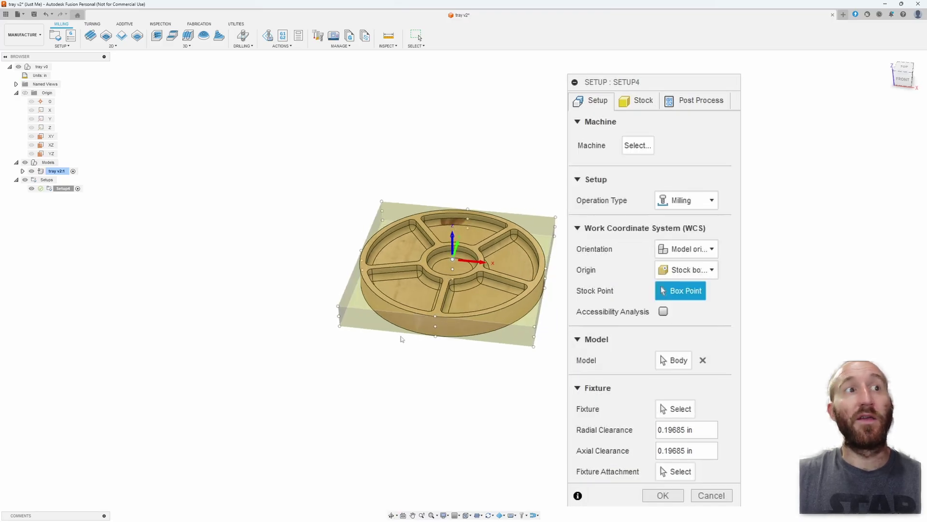
{"action": "left_click", "coordinate": [338, 307]}
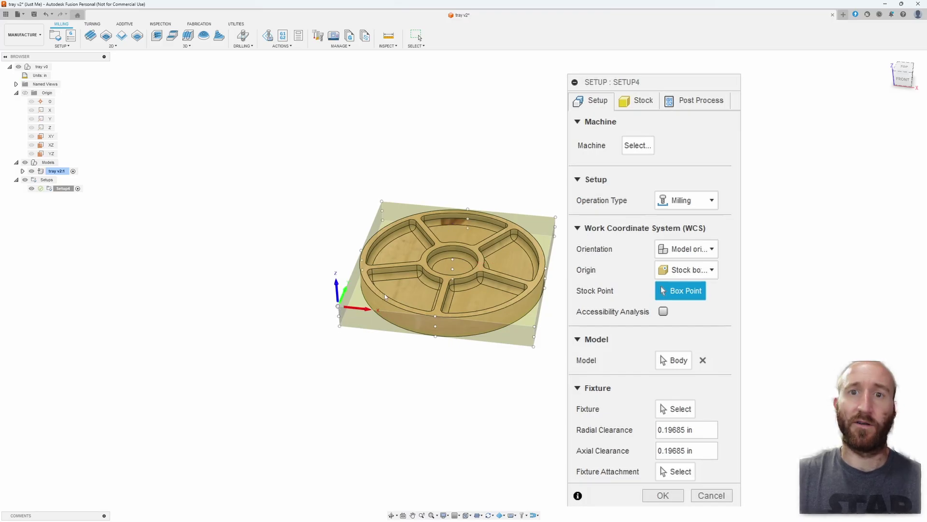
{"action": "middle_click_drag", "start_coordinate": [384, 296], "coordinate": [483, 328], "text": "shift"}
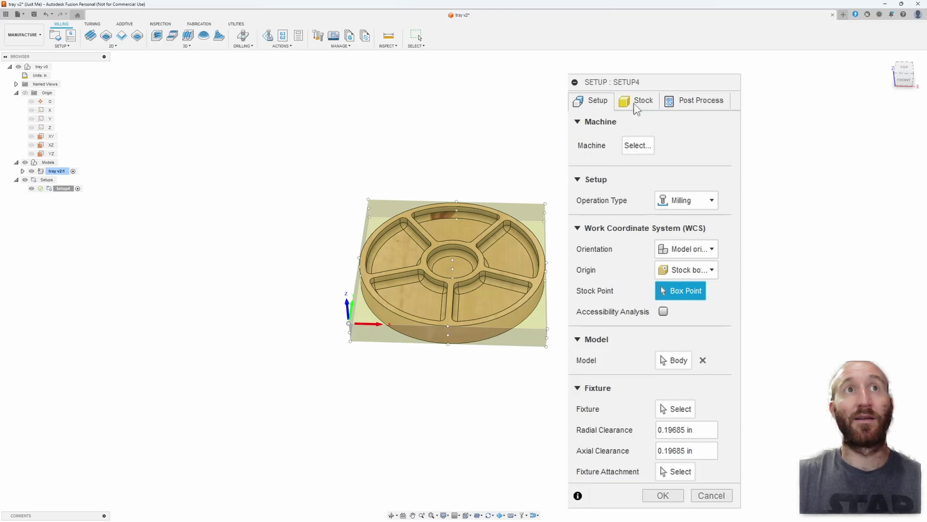
{"action": "left_click", "coordinate": [646, 102]}
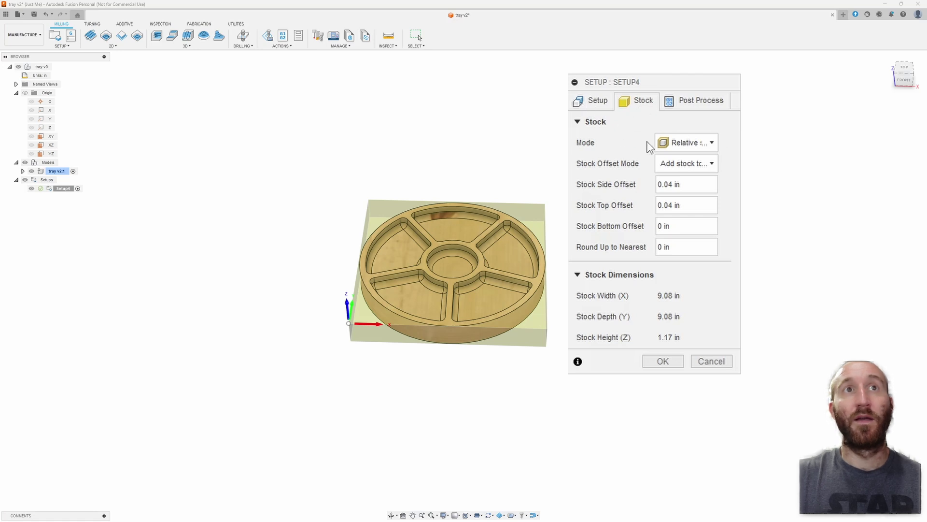
- Make the stock a fixed-size box 13 in wide, 9.25 in deep, 1.130 in high, and confirm the setup
{"action": "left_click", "coordinate": [686, 143]}
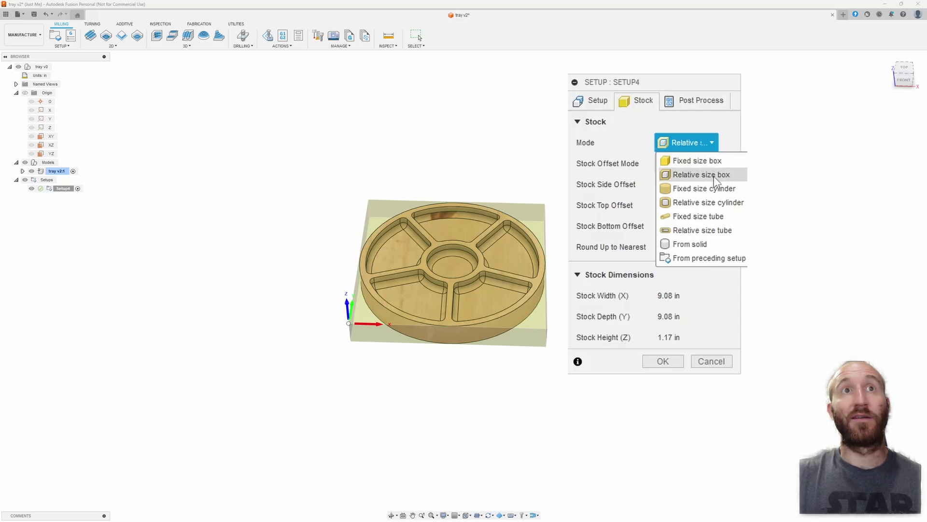
{"action": "left_click", "coordinate": [689, 160]}
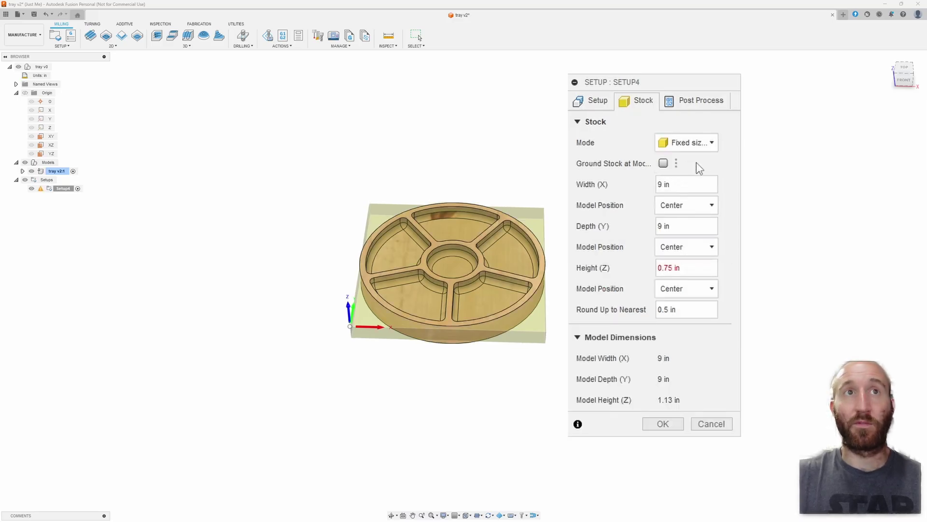
{"action": "left_click", "coordinate": [699, 190]}
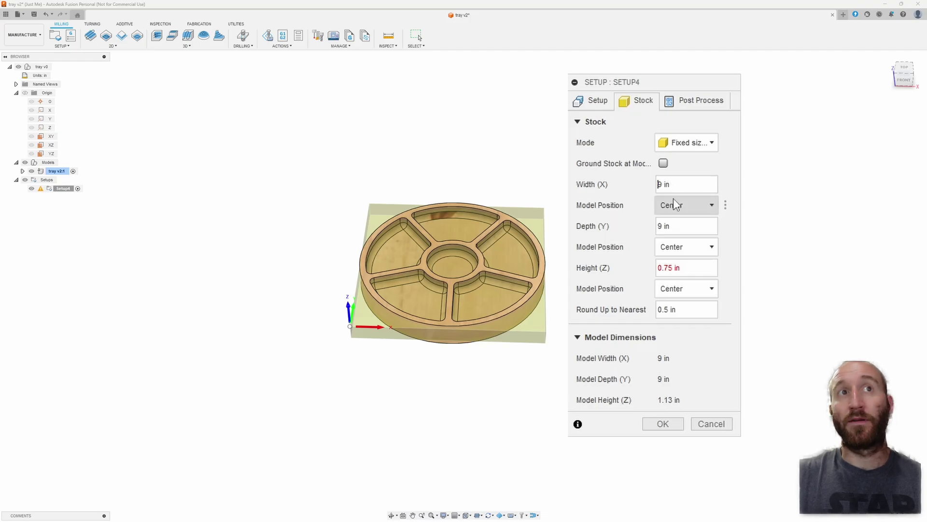
{"action": "mouse_move", "coordinate": [425, 334]}
{"action": "middle_mouse_down", "text": "shift"}
{"action": "mouse_move", "coordinate": [445, 327]}
{"action": "mouse_move", "coordinate": [437, 328]}
{"action": "middle_mouse_up", "text": "shift"}
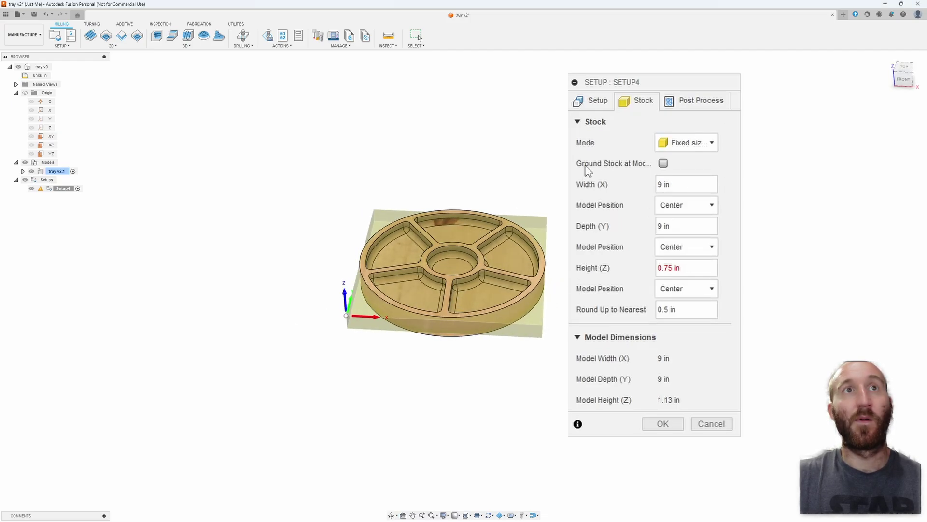
{"action": "double_click", "coordinate": [655, 186]}
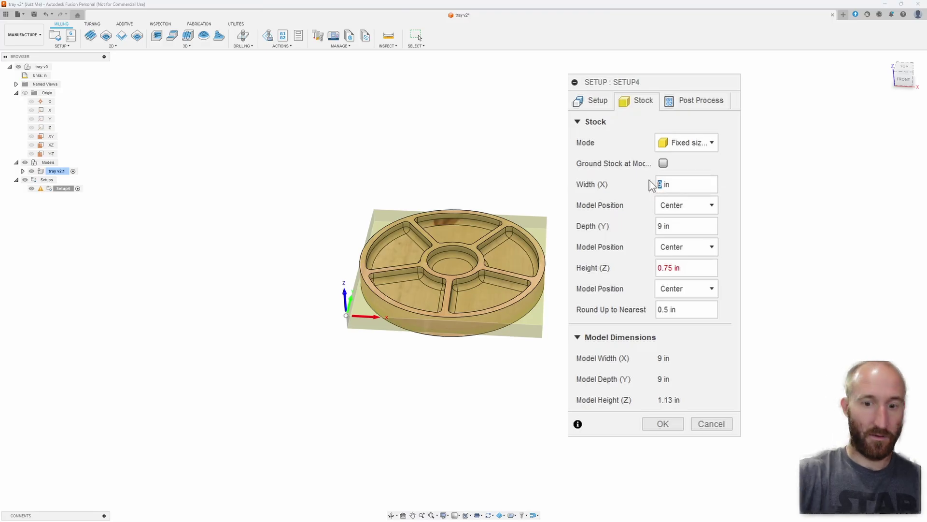
{"action": "type", "text": "13"}
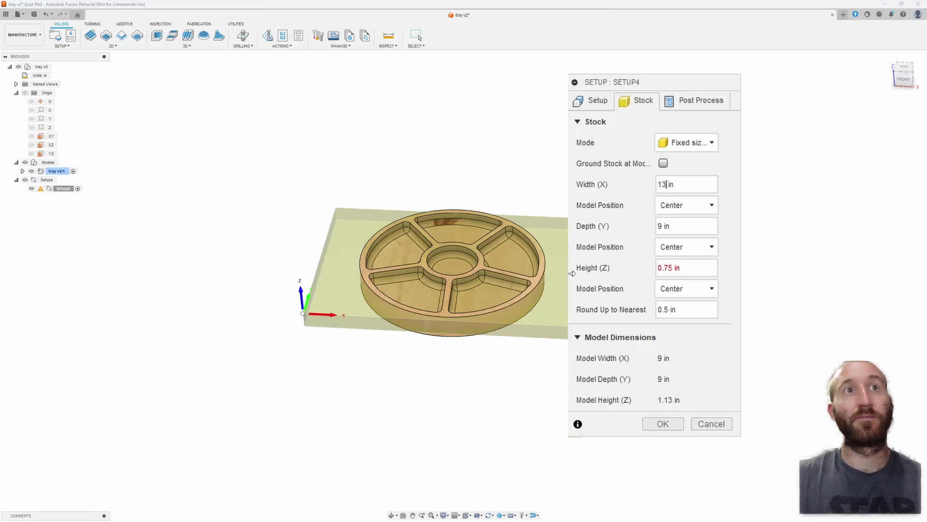
{"action": "middle_click_drag", "start_coordinate": [542, 274], "coordinate": [369, 255], "text": "shift"}
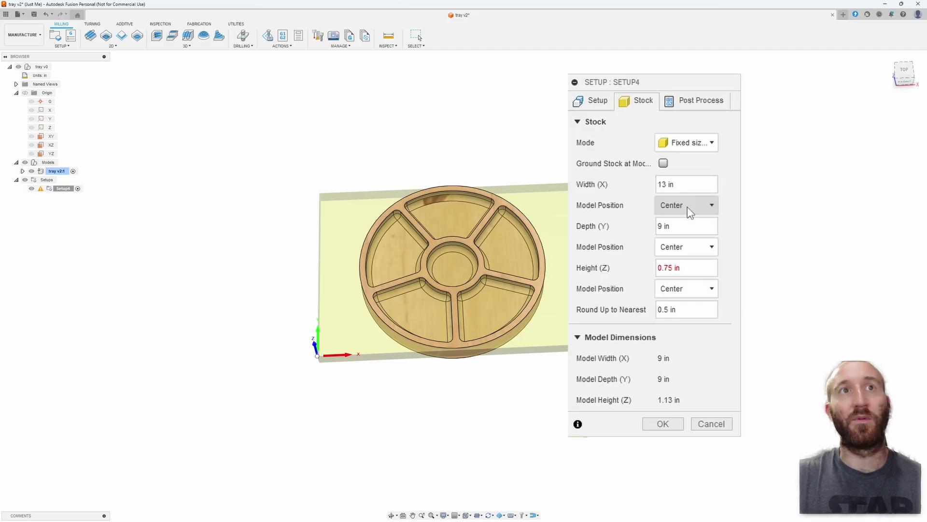
{"action": "left_click", "coordinate": [667, 226]}
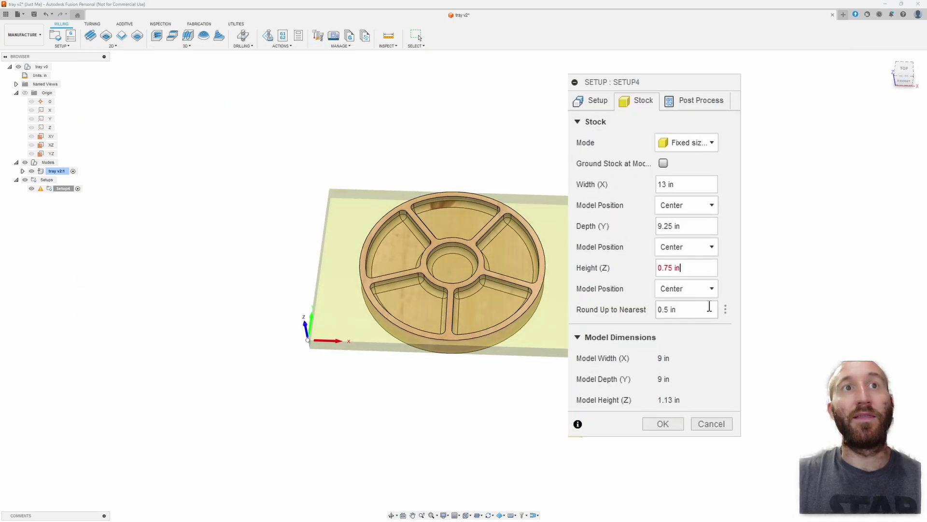
{"action": "left_click", "coordinate": [697, 266]}
{"action": "type", "text": "1.130"}
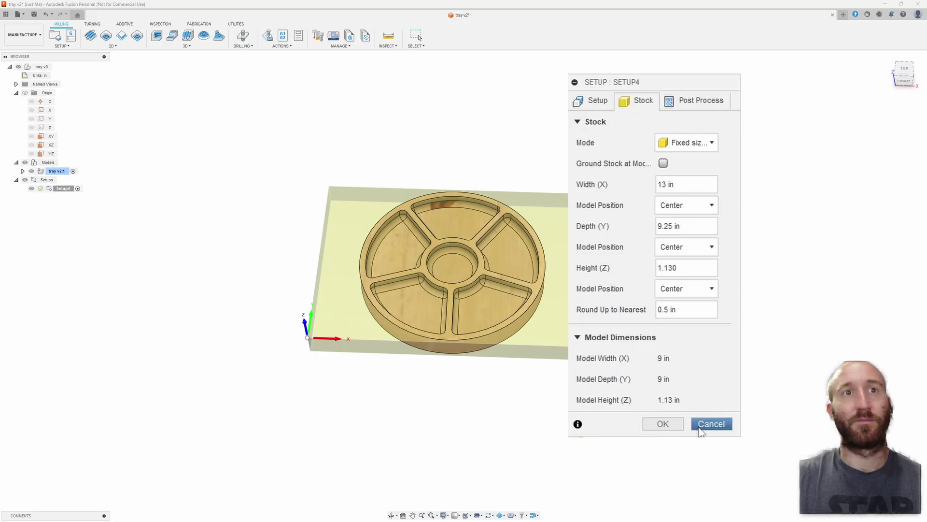
{"action": "left_click", "coordinate": [663, 424]}
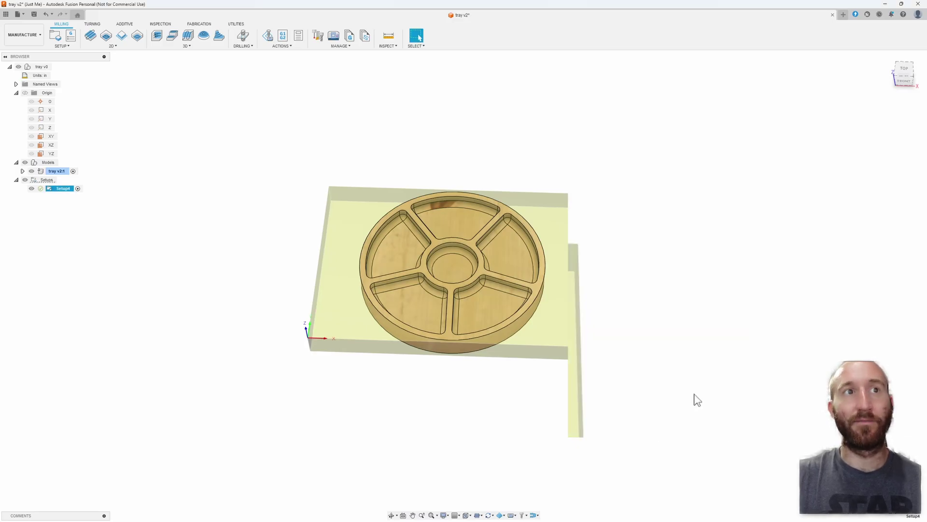
- Add a 2D Pocket toolpath to the setup
{"action": "middle_click_drag", "start_coordinate": [696, 397], "coordinate": [625, 300], "text": "shift"}
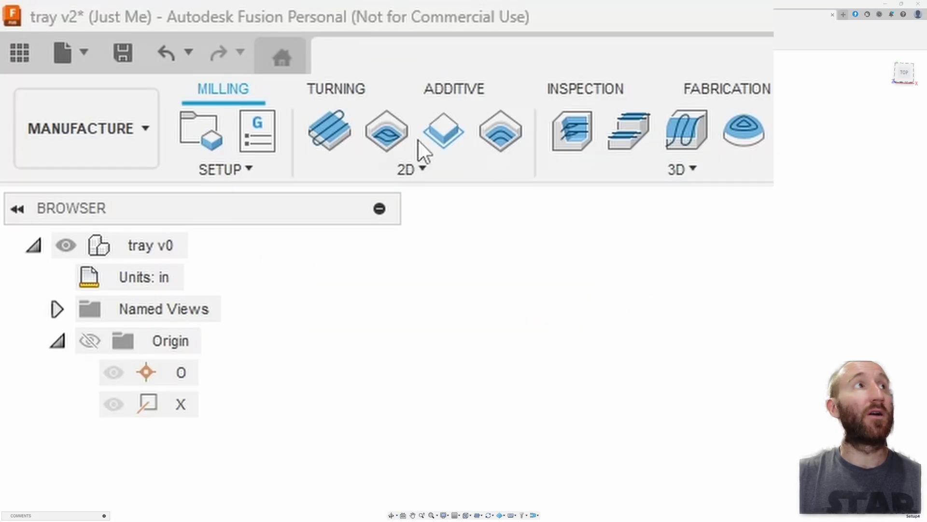
{"action": "left_click", "coordinate": [418, 174]}
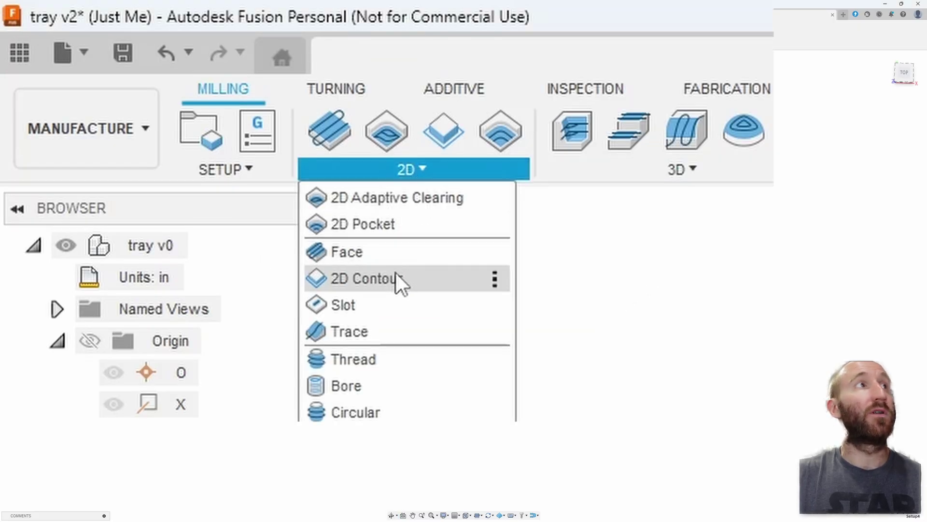
{"action": "left_click", "coordinate": [389, 222]}
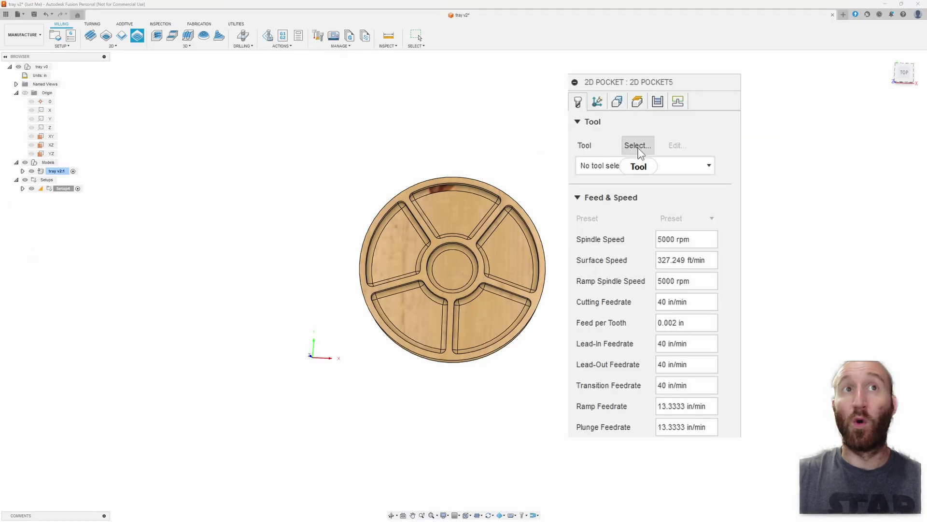
- Open the Amana Tool - Cutting vendor library in the tool selector
{"action": "left_click", "coordinate": [638, 145]}
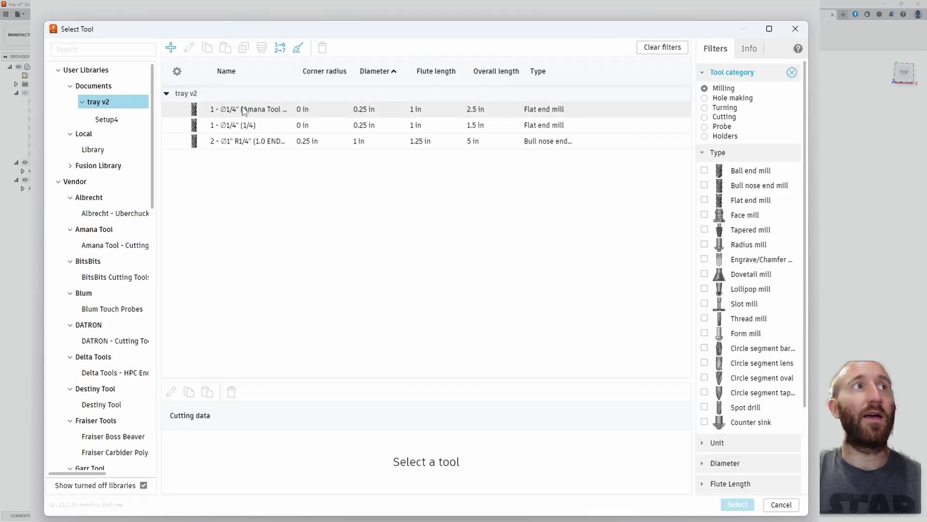
{"action": "left_click", "coordinate": [71, 86]}
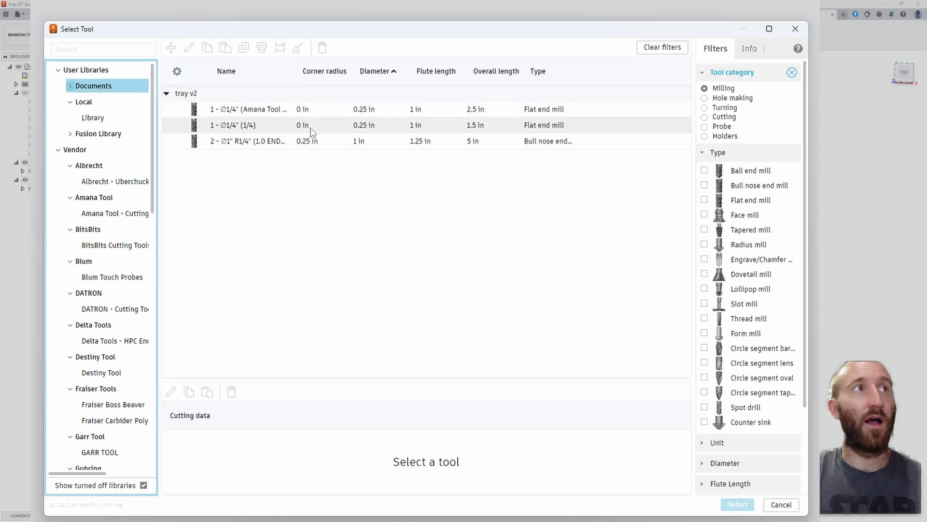
{"action": "left_click", "coordinate": [111, 150]}
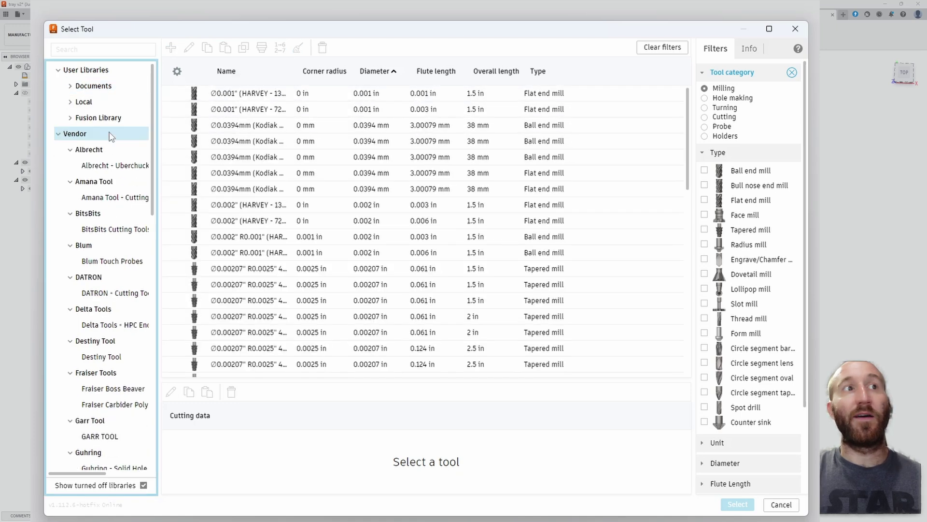
{"action": "scroll", "coordinate": [251, 229], "scroll_direction": "up", "scroll_amount": 3}
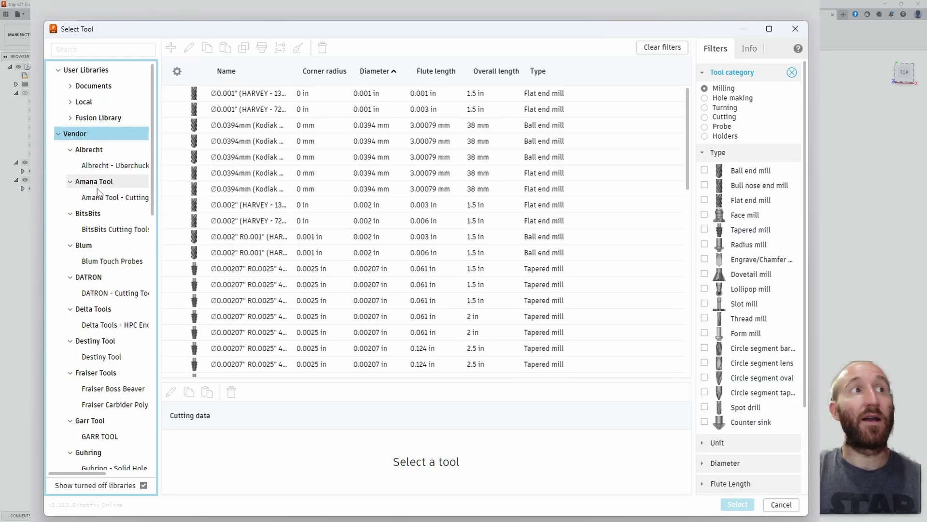
{"action": "left_click", "coordinate": [107, 201]}
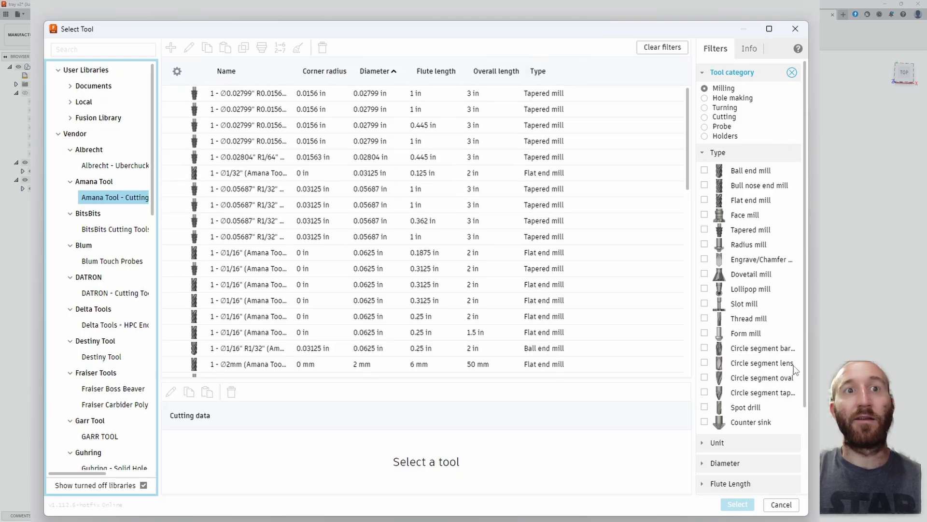
- Filter the library's tools by a 0.25 in diameter
{"action": "scroll", "coordinate": [737, 409], "scroll_direction": "down", "scroll_amount": 2}
{"action": "left_click", "coordinate": [705, 395]}
{"action": "scroll", "coordinate": [722, 391], "scroll_direction": "down", "scroll_amount": 2}
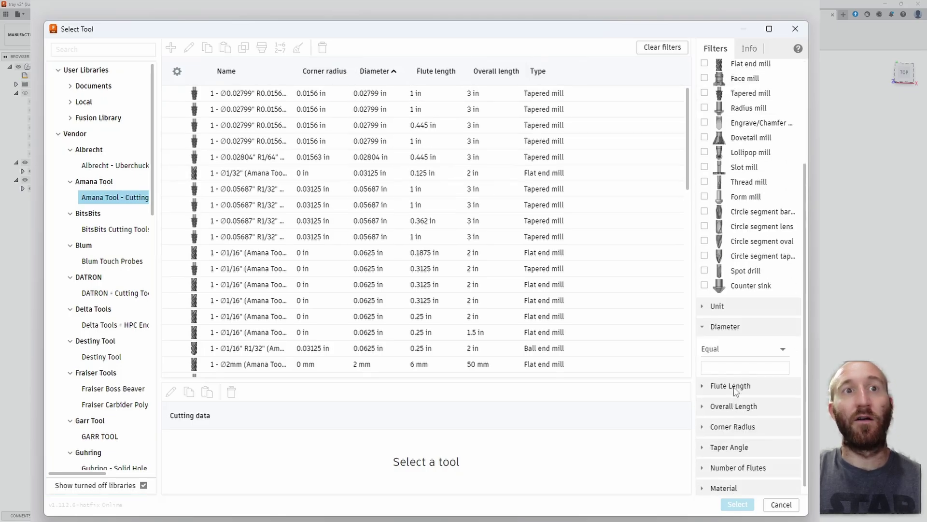
{"action": "left_click", "coordinate": [738, 368]}
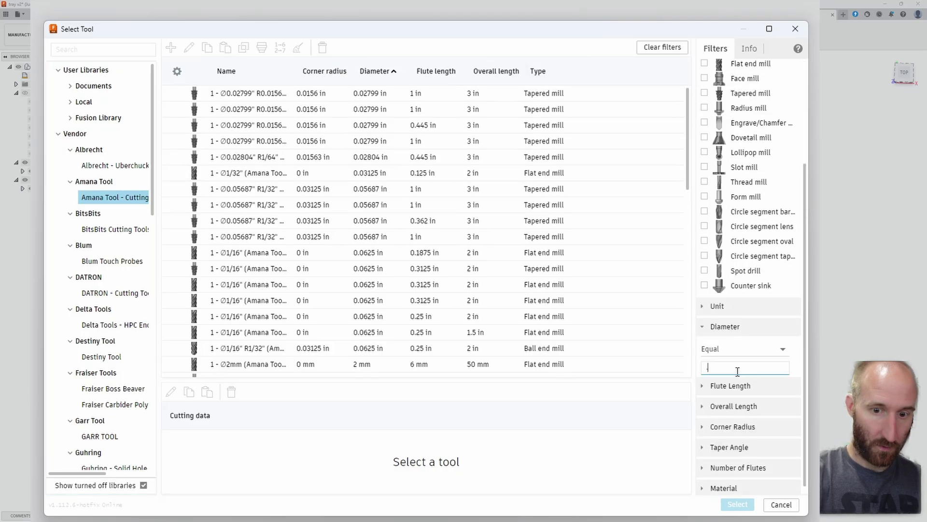
{"action": "type", "text": ".25"}
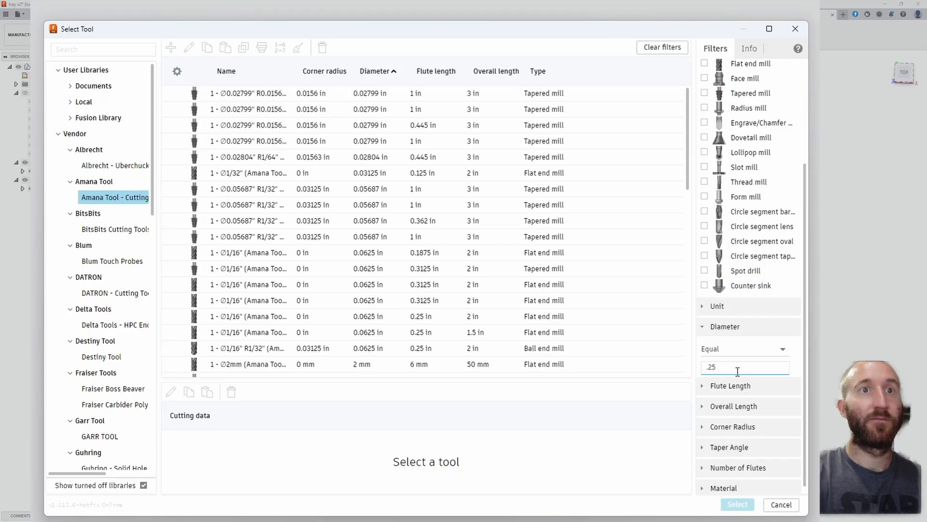
{"action": "key", "text": "Return"}
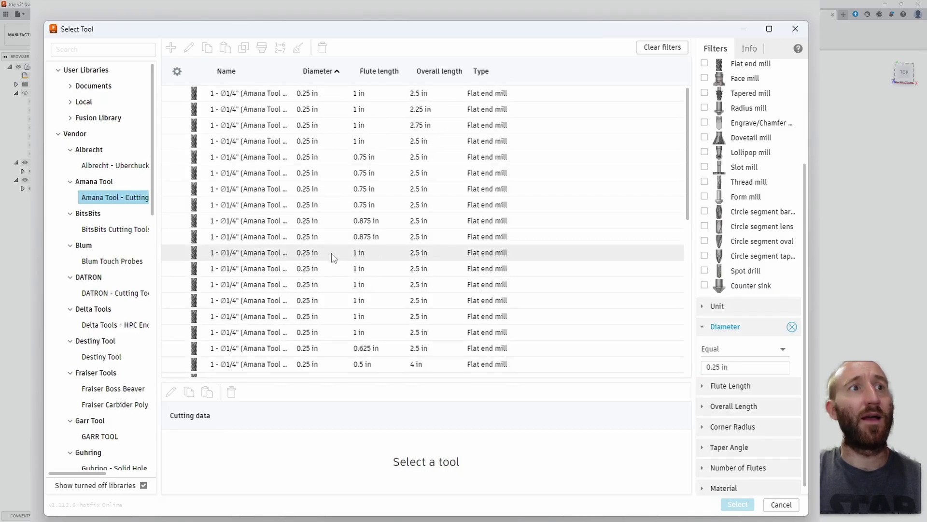
{"action": "scroll", "coordinate": [331, 257], "scroll_direction": "down", "scroll_amount": 5}
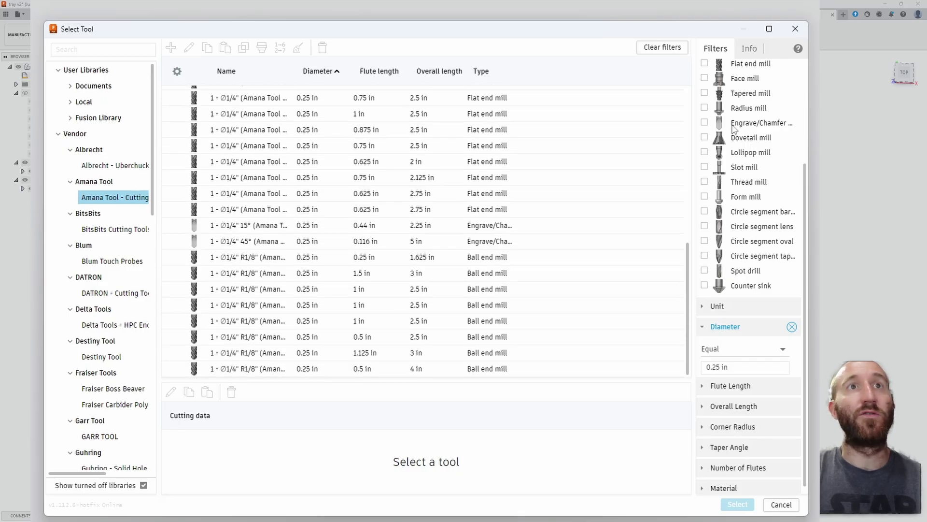
{"action": "scroll", "coordinate": [734, 128], "scroll_direction": "up", "scroll_amount": 3}
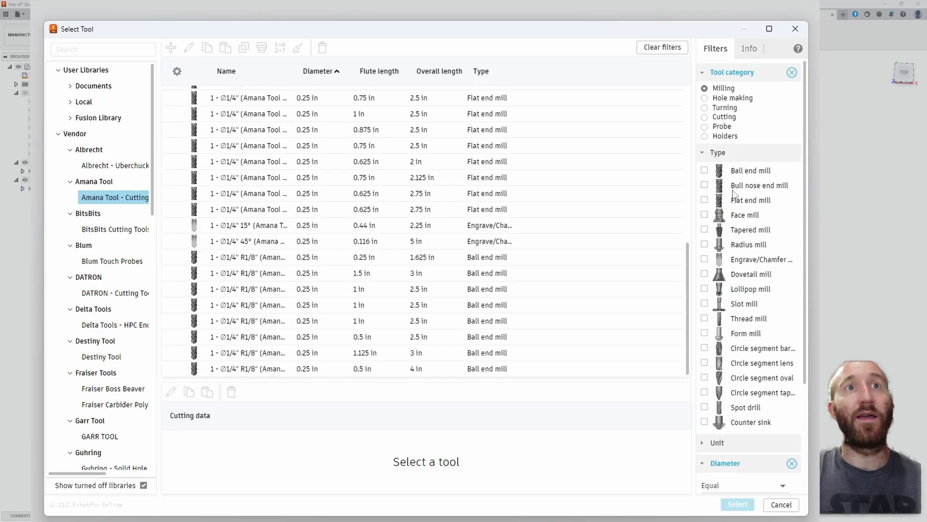
- Choose the 1/4 in flat end mill and set the cutting feedrate to 100 in/min
{"action": "left_click", "coordinate": [705, 200]}
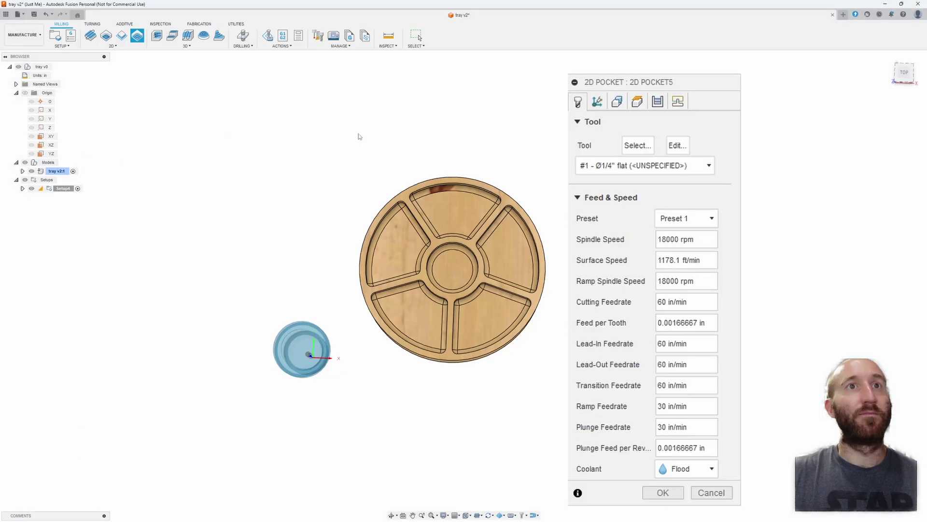
{"action": "middle_click_drag", "start_coordinate": [459, 406], "coordinate": [465, 384], "text": "shift"}
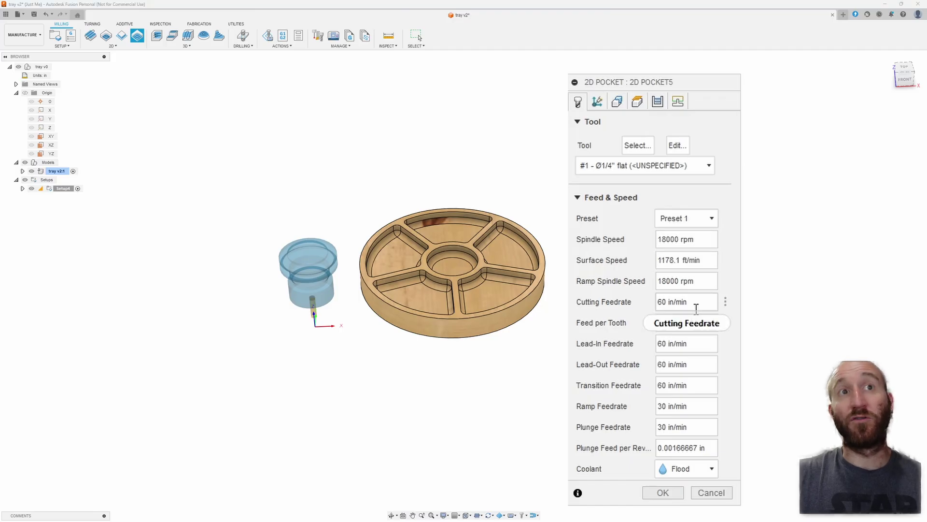
{"action": "mouse_move", "coordinate": [699, 305]}
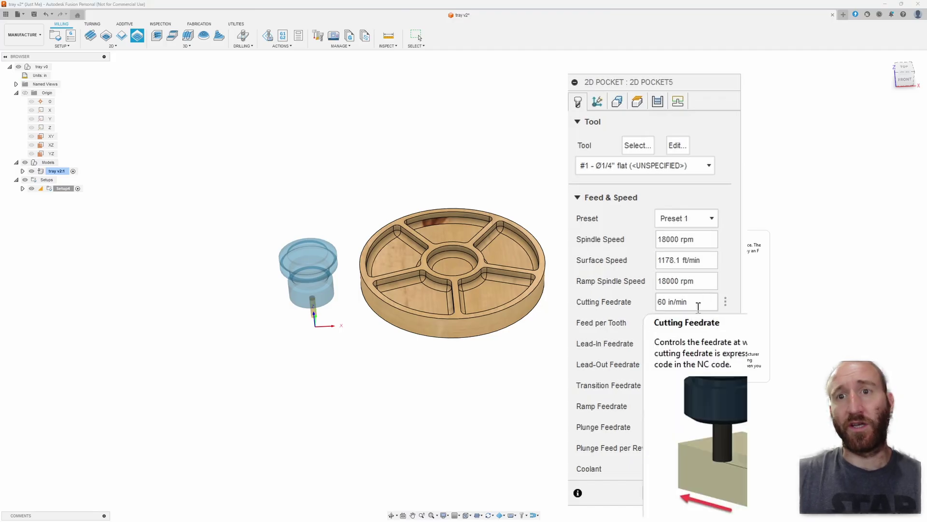
{"action": "left_click", "coordinate": [708, 302]}
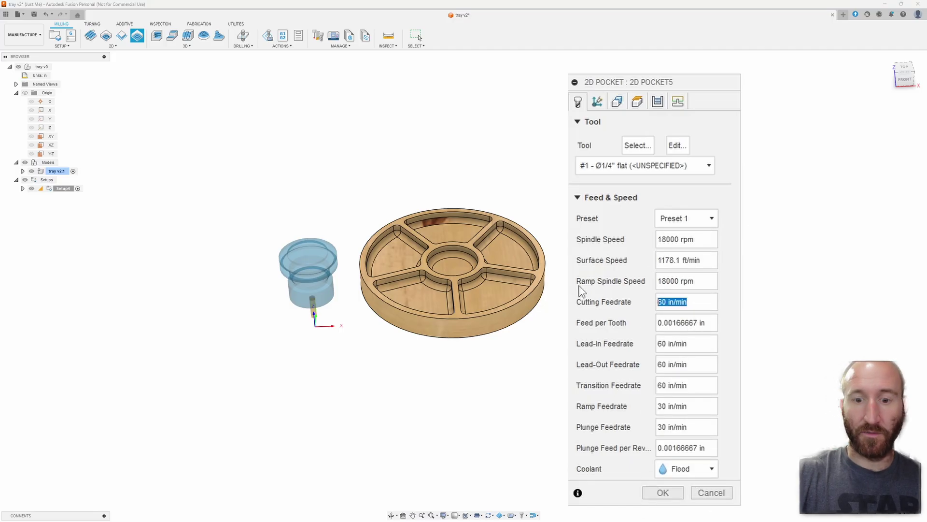
{"action": "type", "text": "100"}
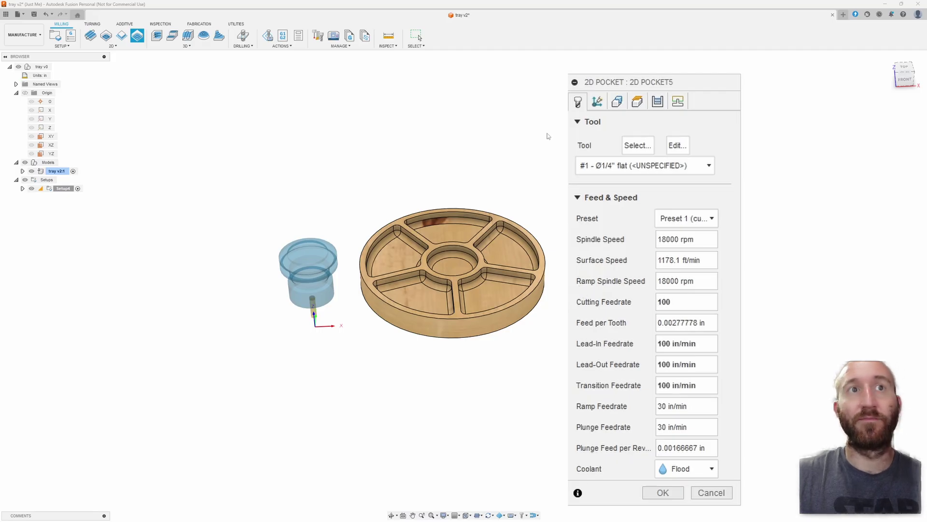
- Set the ramp feedrate to 50 in/min and disable coolant
{"action": "left_click", "coordinate": [666, 405]}
{"action": "type", "text": "50"}
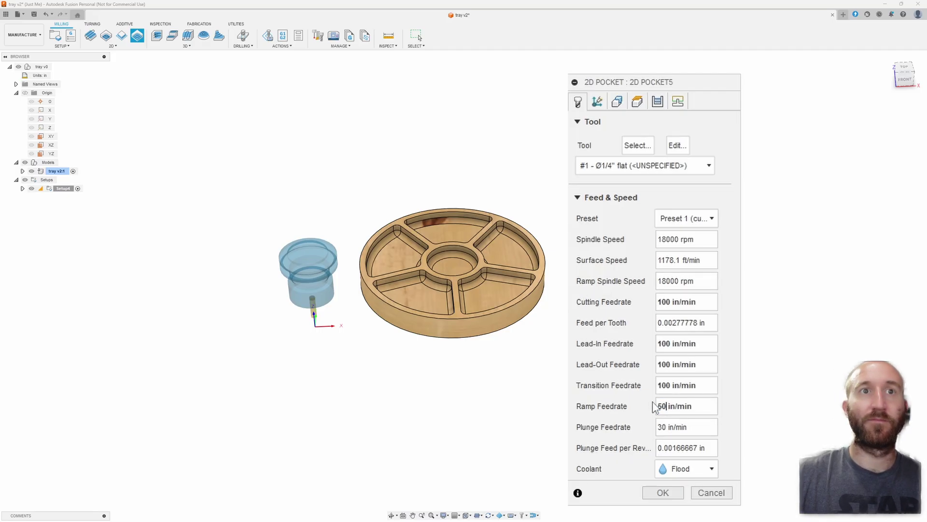
{"action": "left_click", "coordinate": [717, 472]}
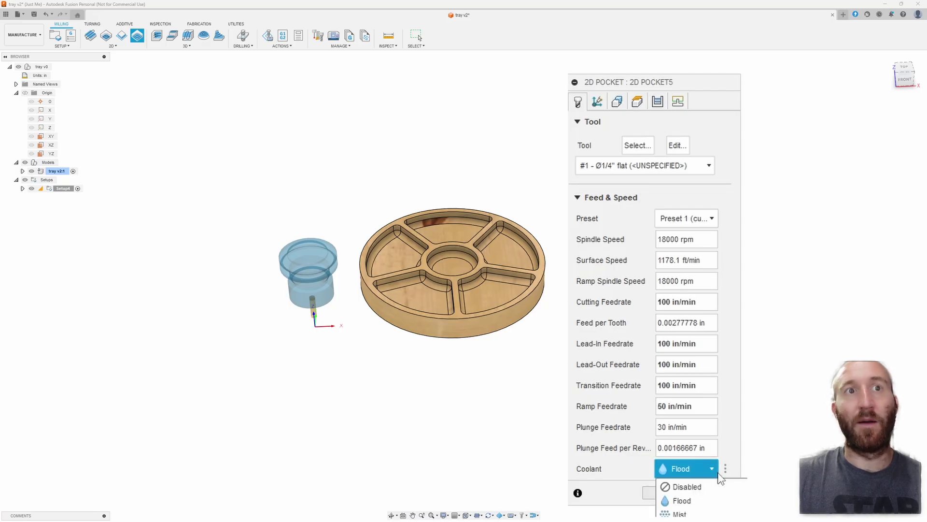
{"action": "left_click", "coordinate": [695, 486]}
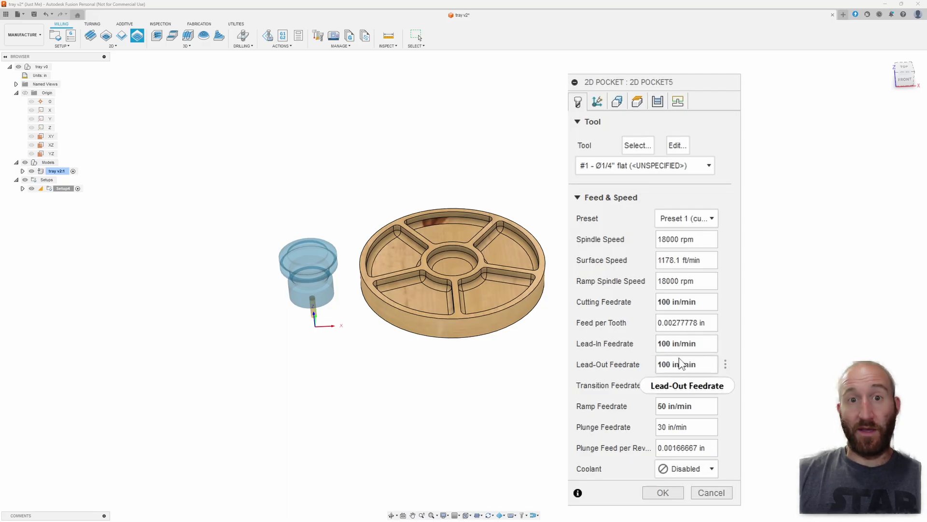
{"action": "left_click", "coordinate": [597, 102]}
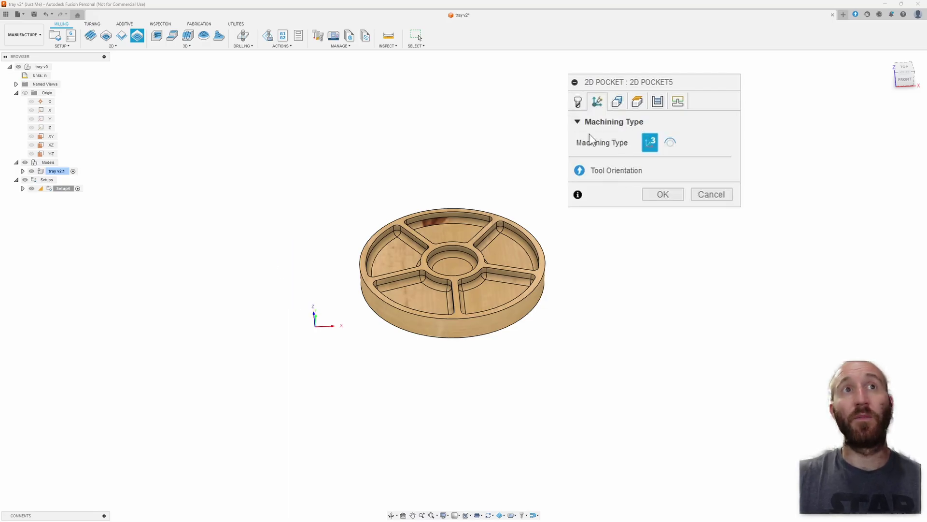
- Select the left, top, right, lower-right, lower-left and centre compartment floors as pockets
{"action": "left_click", "coordinate": [618, 102]}
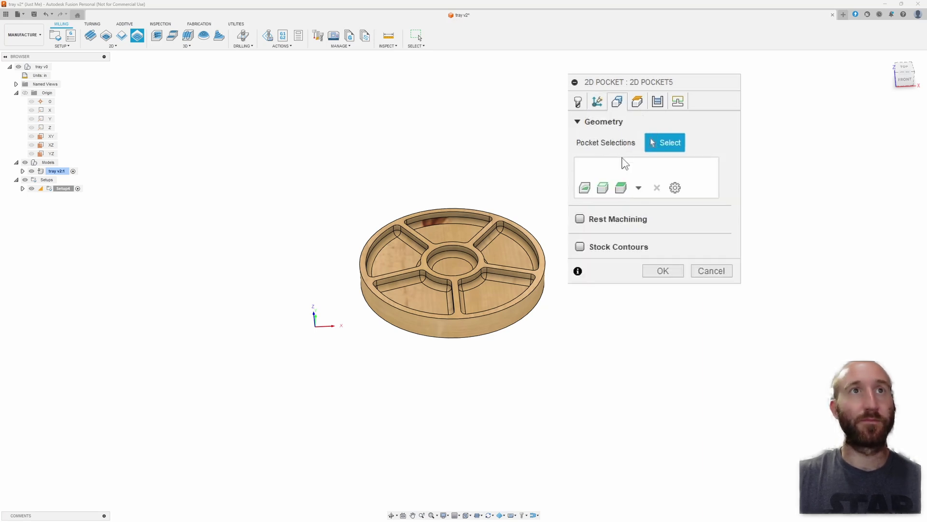
{"action": "middle_click_drag", "start_coordinate": [516, 208], "coordinate": [510, 249], "text": "shift"}
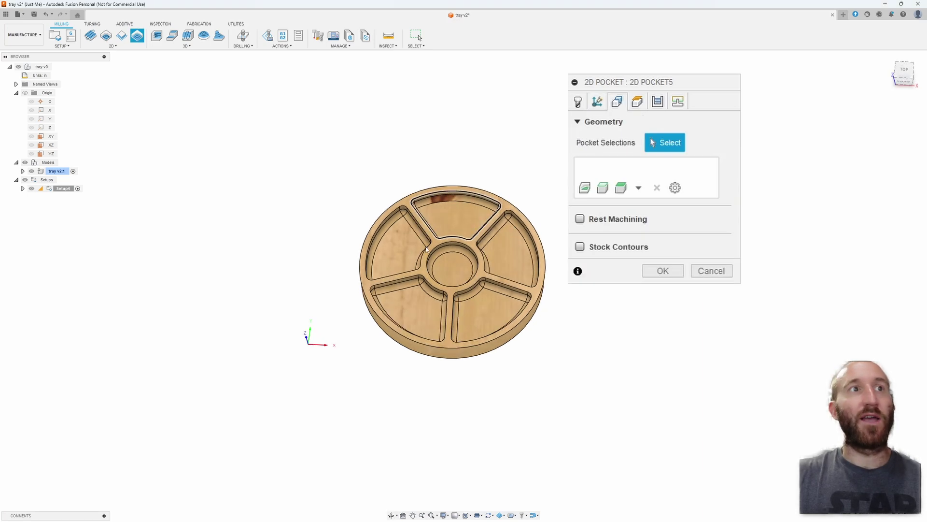
{"action": "left_click", "coordinate": [400, 249]}
{"action": "left_click", "coordinate": [451, 220]}
{"action": "left_click", "coordinate": [507, 254]}
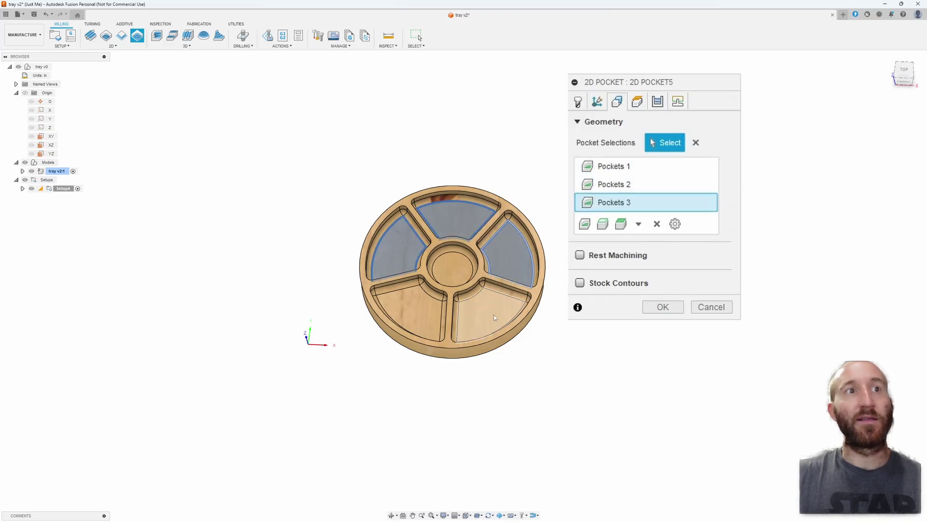
{"action": "left_click", "coordinate": [488, 314]}
{"action": "left_click", "coordinate": [411, 314]}
{"action": "left_click", "coordinate": [460, 270]}
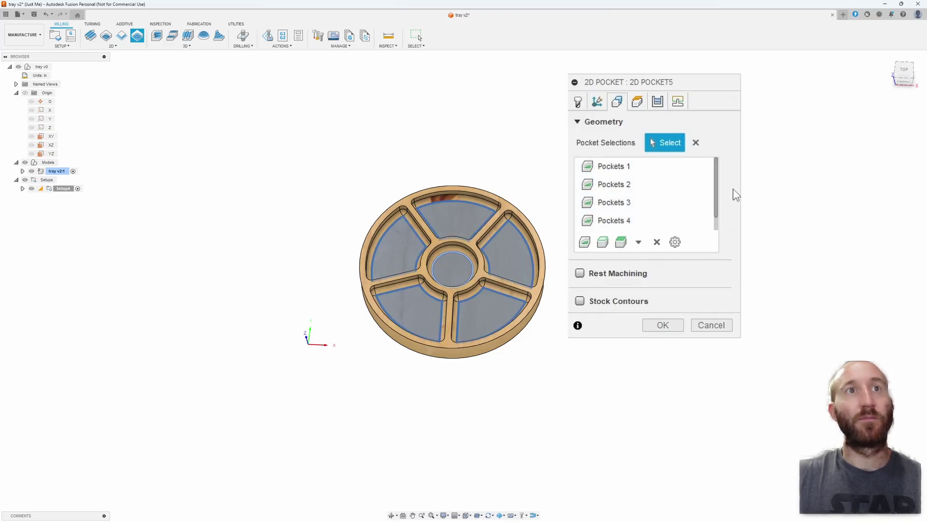
{"action": "middle_click_drag", "start_coordinate": [488, 295], "coordinate": [489, 304], "text": "shift"}
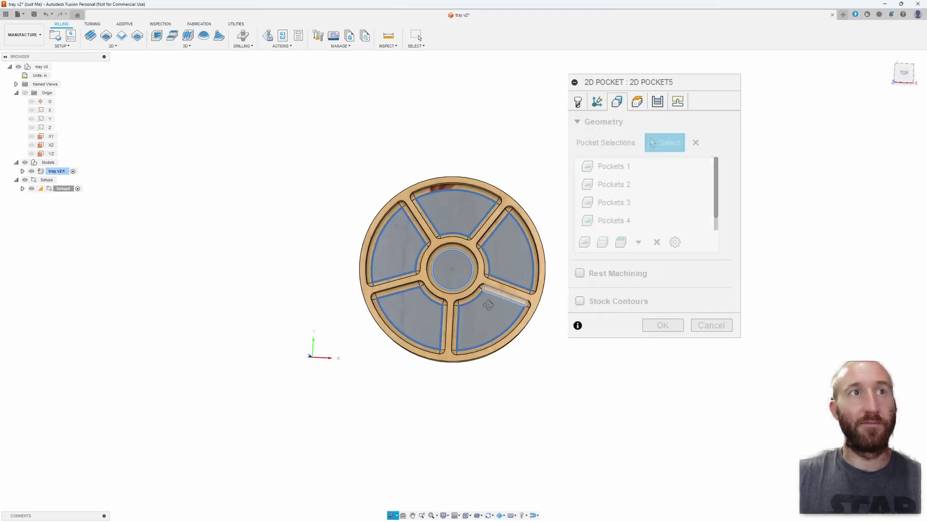
- Review the pocket's top and bottom height offsets, keeping bottom height at the selected contours
{"action": "left_click", "coordinate": [637, 102]}
{"action": "scroll", "coordinate": [335, 223], "scroll_direction": "down", "scroll_amount": 3}
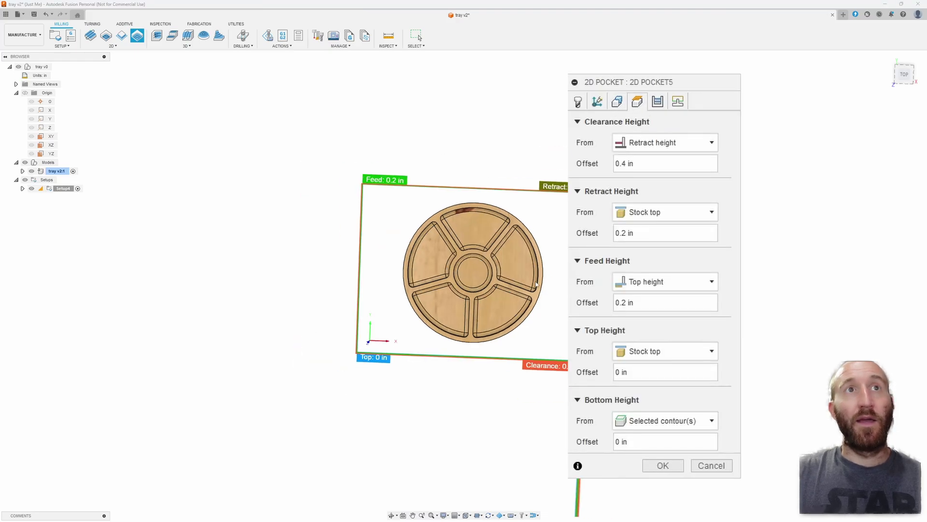
{"action": "scroll", "coordinate": [501, 306], "scroll_direction": "up", "scroll_amount": 3}
{"action": "middle_click_drag", "start_coordinate": [501, 306], "coordinate": [512, 290], "text": "shift"}
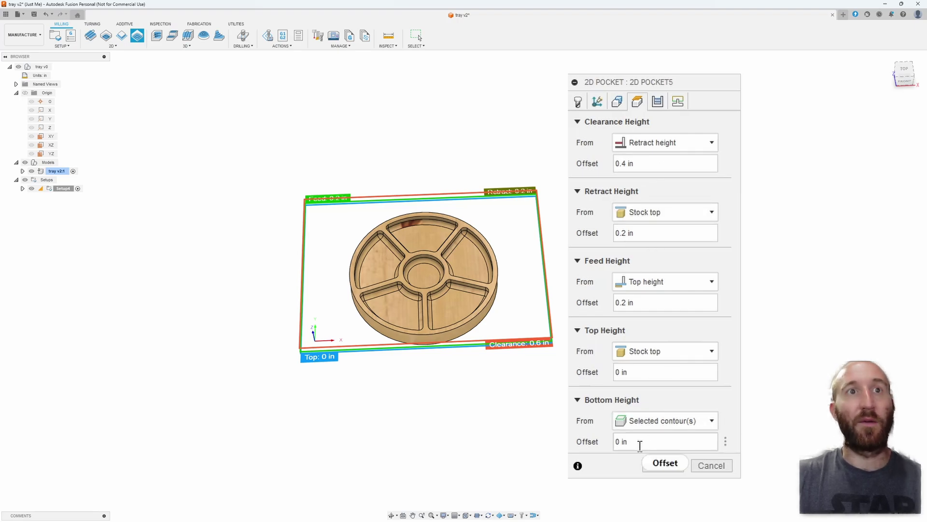
{"action": "left_click", "coordinate": [661, 415]}
{"action": "left_click", "coordinate": [661, 406]}
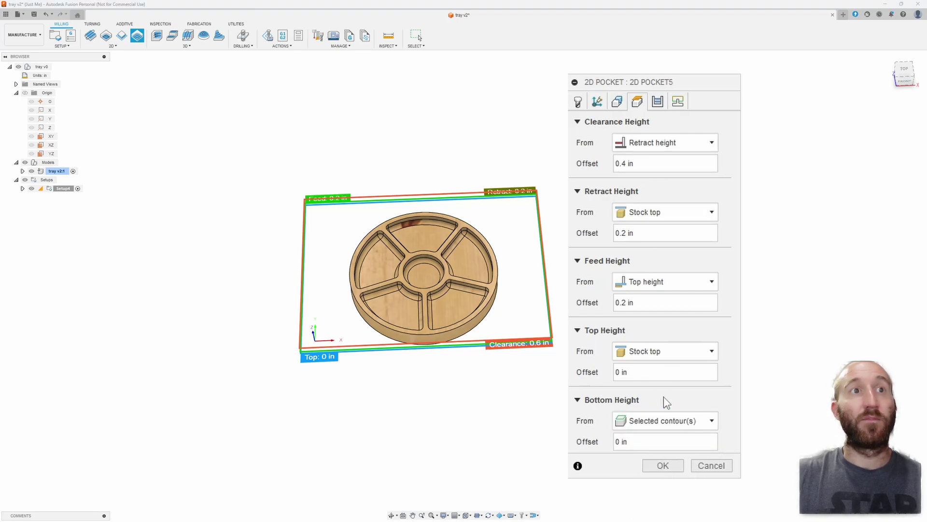
{"action": "left_click", "coordinate": [664, 379]}
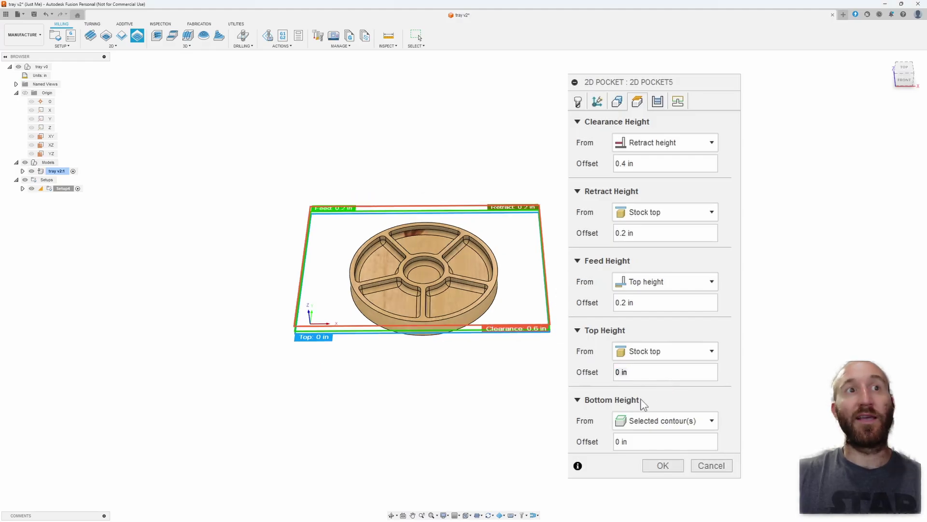
{"action": "left_click", "coordinate": [620, 443]}
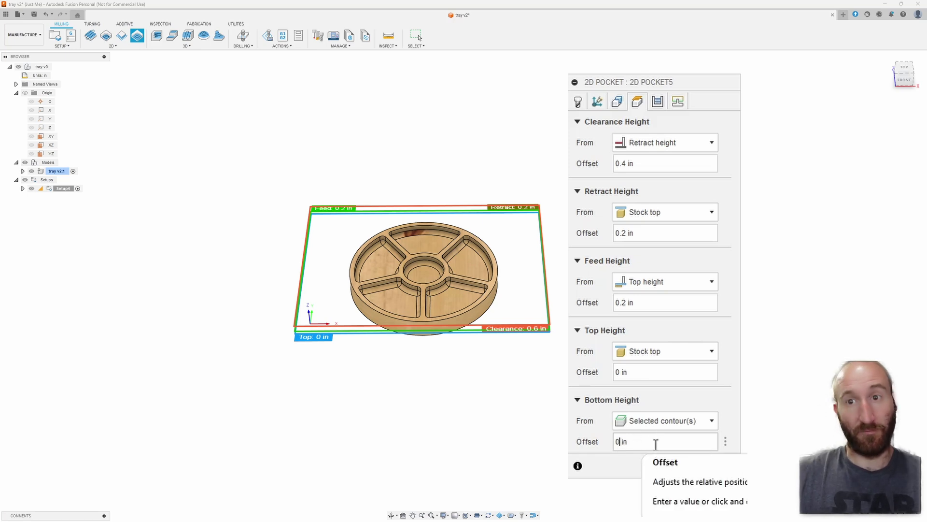
{"action": "left_click", "coordinate": [659, 103]}
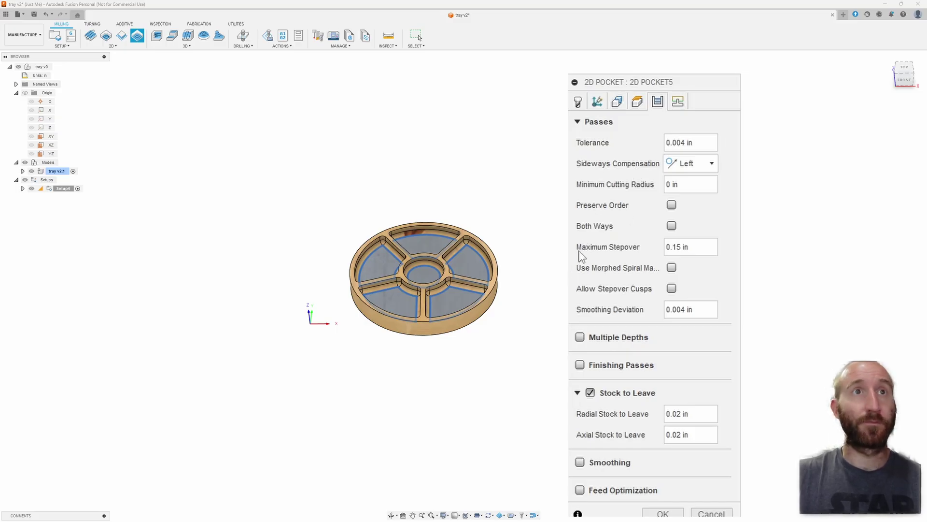
- Enable multiple depths with a 0.2 in maximum roughing stepdown
{"action": "mouse_move", "coordinate": [674, 228]}
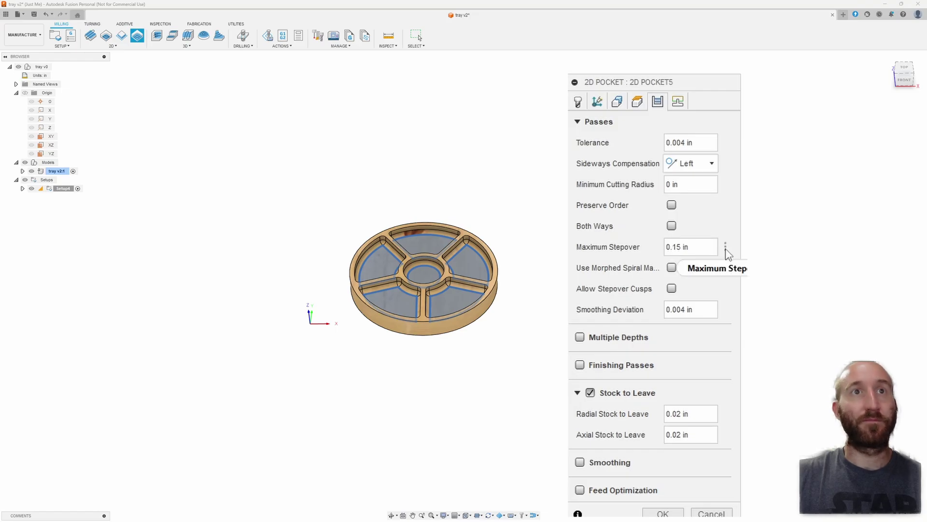
{"action": "left_click", "coordinate": [714, 248]}
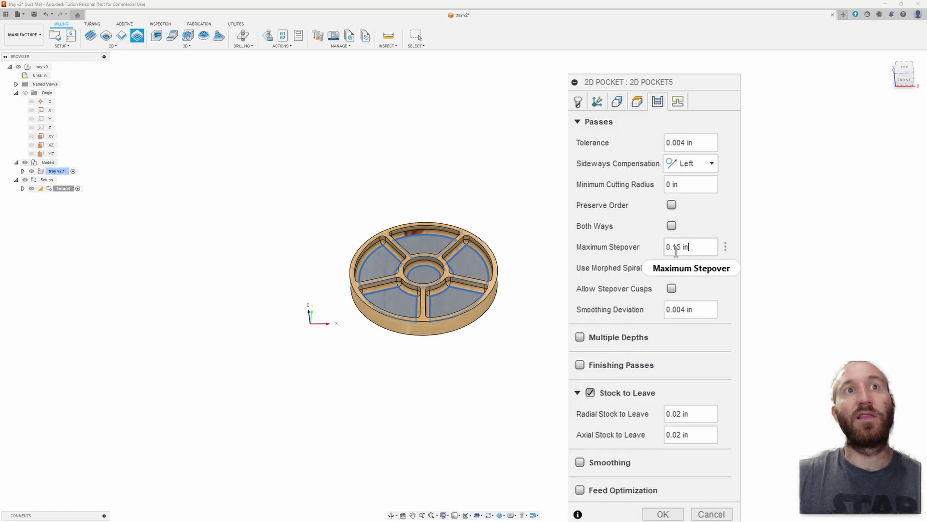
{"action": "mouse_move", "coordinate": [691, 249]}
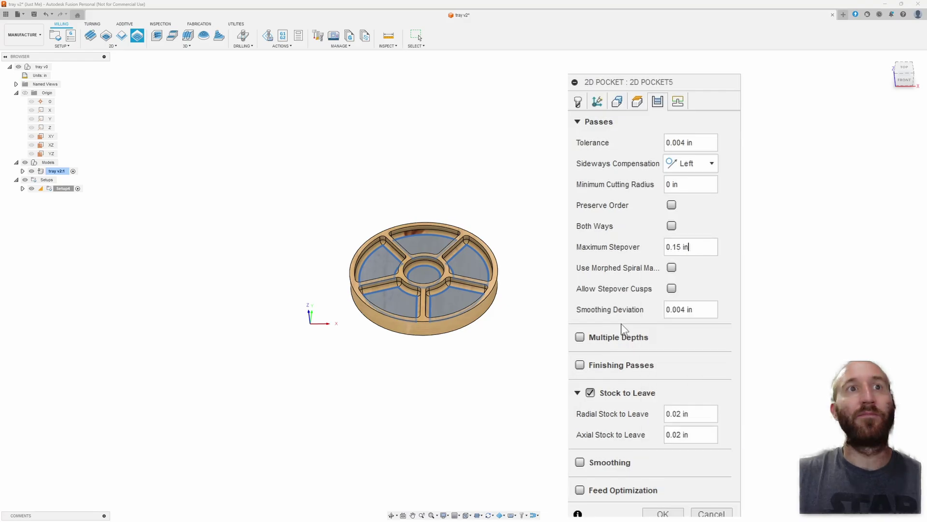
{"action": "left_click", "coordinate": [580, 338]}
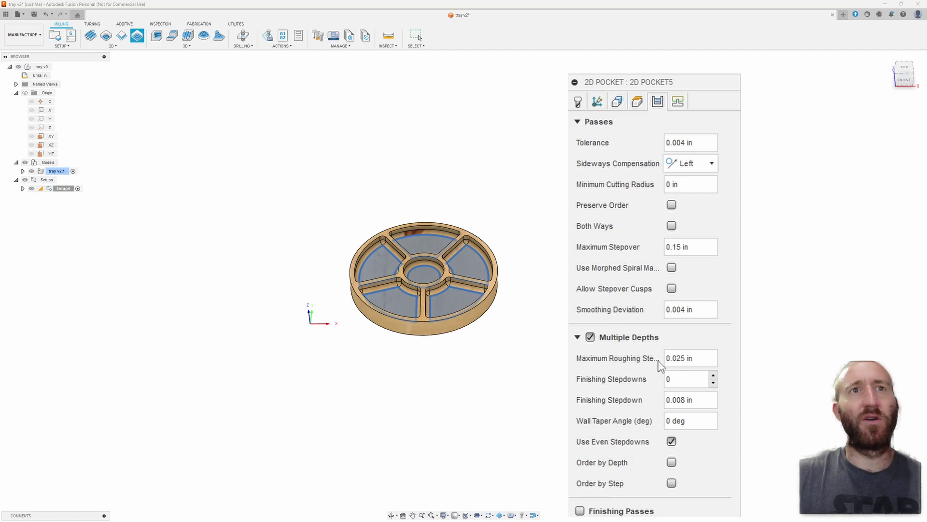
{"action": "left_click_drag", "start_coordinate": [695, 358], "coordinate": [674, 358]}
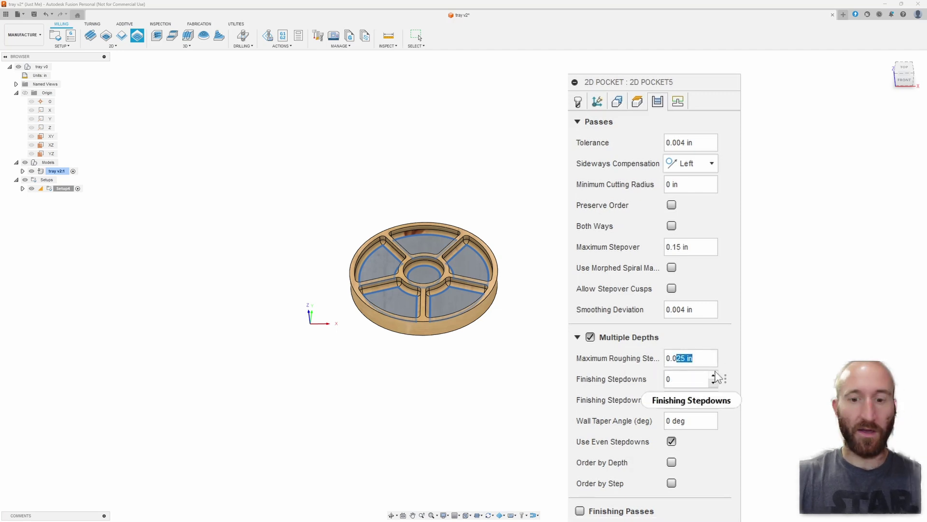
{"action": "key", "text": "BackSpace"}
{"action": "type", "text": "2"}
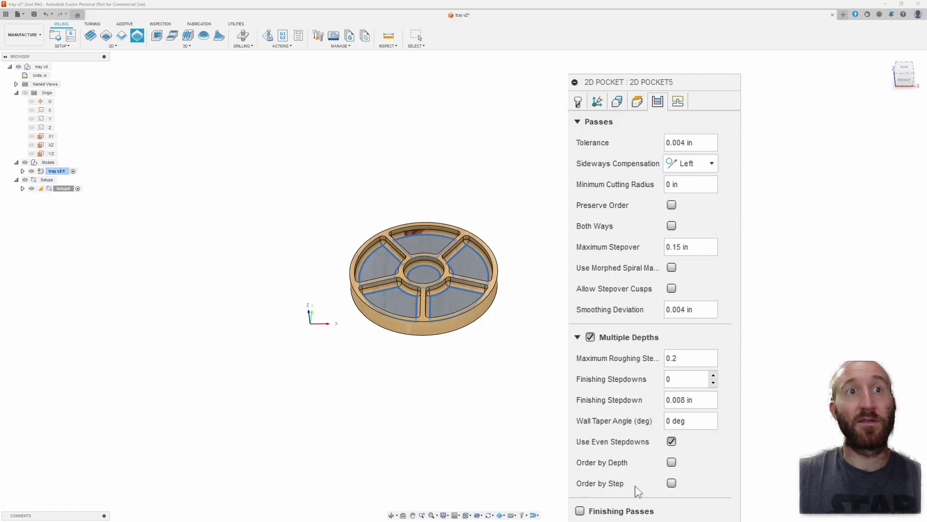
- Turn off stock to leave for the pocket
{"action": "scroll", "coordinate": [654, 429], "scroll_direction": "down", "scroll_amount": 5}
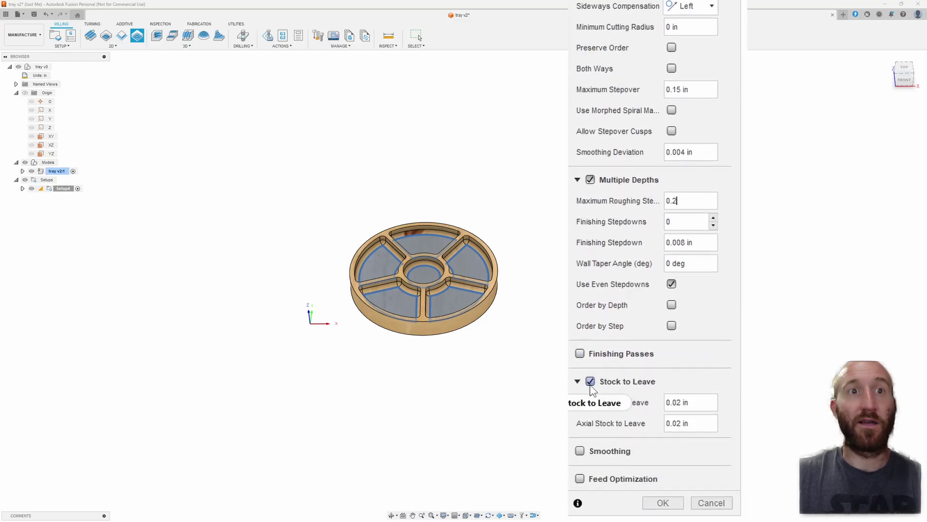
{"action": "left_click", "coordinate": [623, 381]}
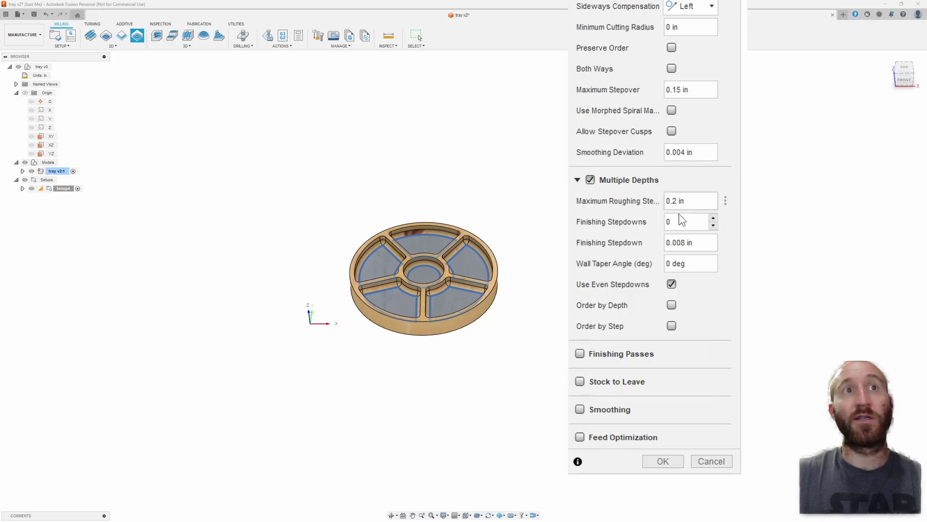
{"action": "scroll", "coordinate": [696, 251], "scroll_direction": "up", "scroll_amount": 5}
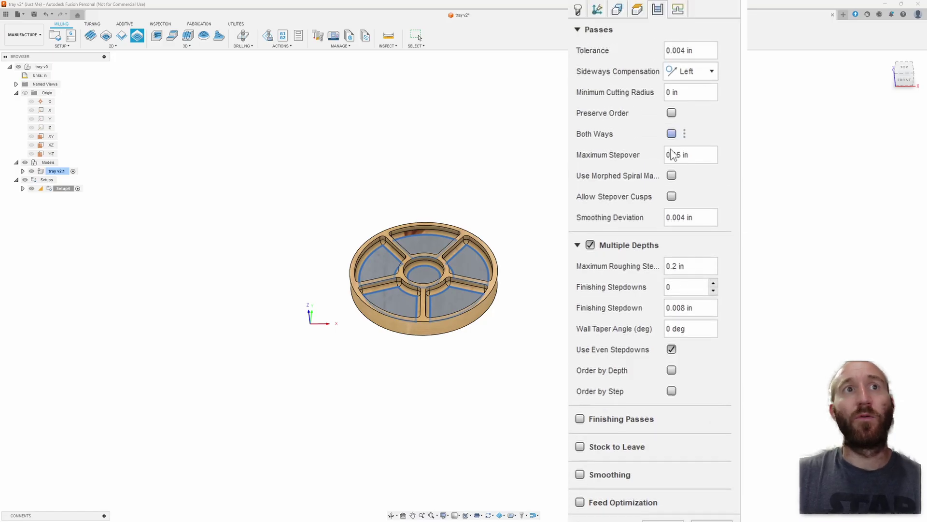
{"action": "left_click", "coordinate": [697, 252]}
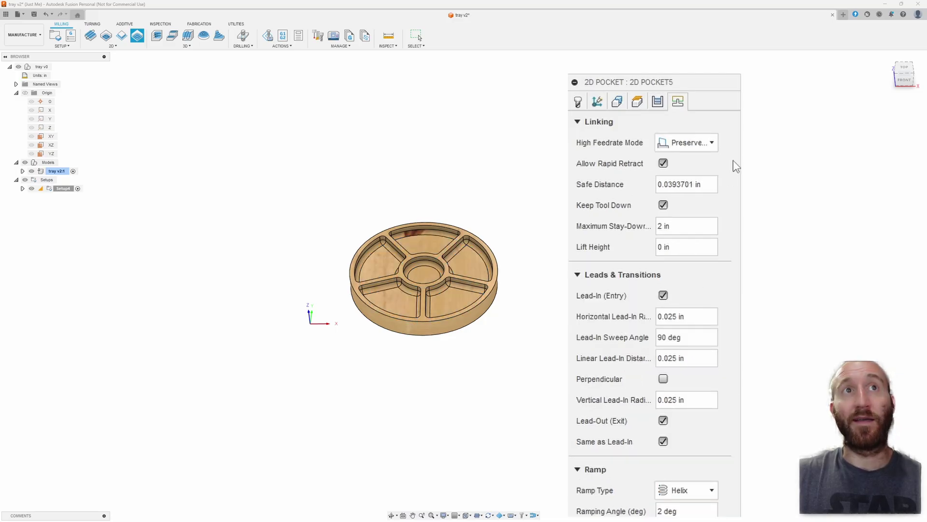
- In the linking settings, collapse Leads & Transitions and change the ramping angle to 30 deg
{"action": "left_click", "coordinate": [675, 225]}
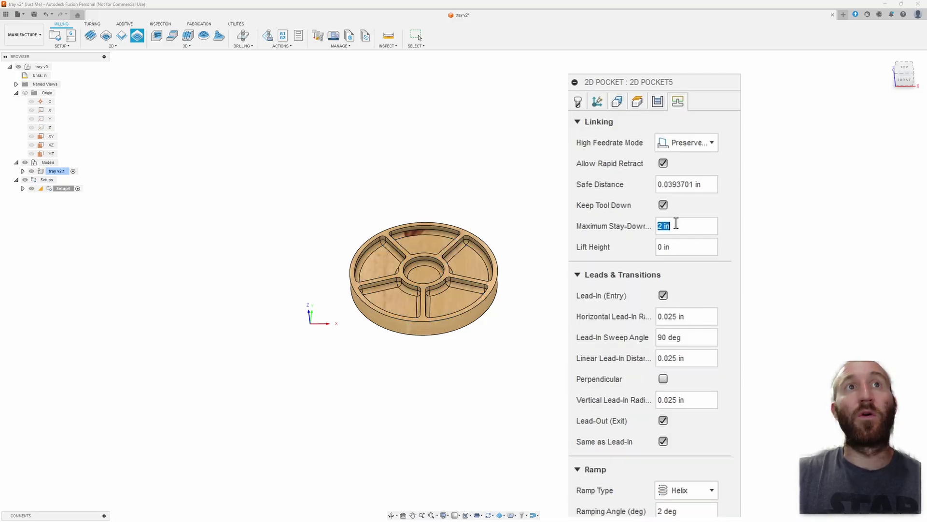
{"action": "right_click", "coordinate": [688, 248]}
{"action": "left_click", "coordinate": [687, 295]}
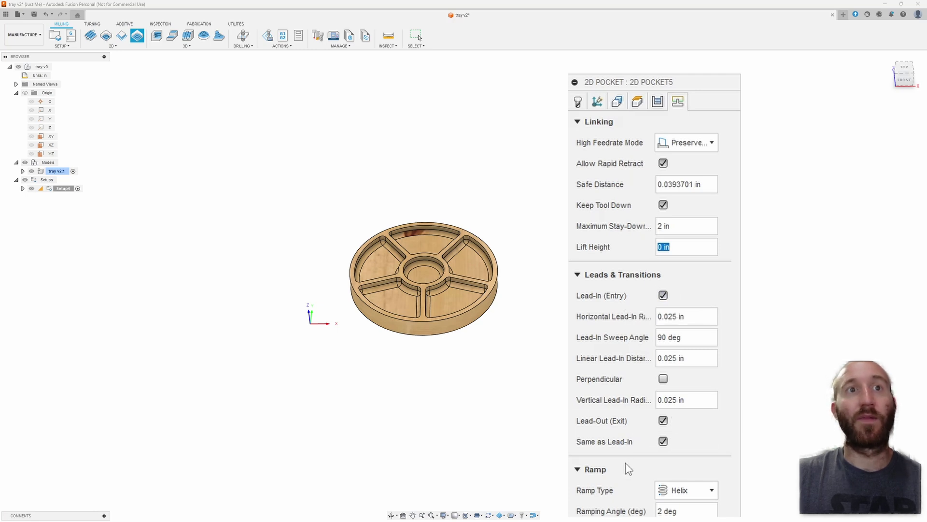
{"action": "left_click", "coordinate": [577, 274]}
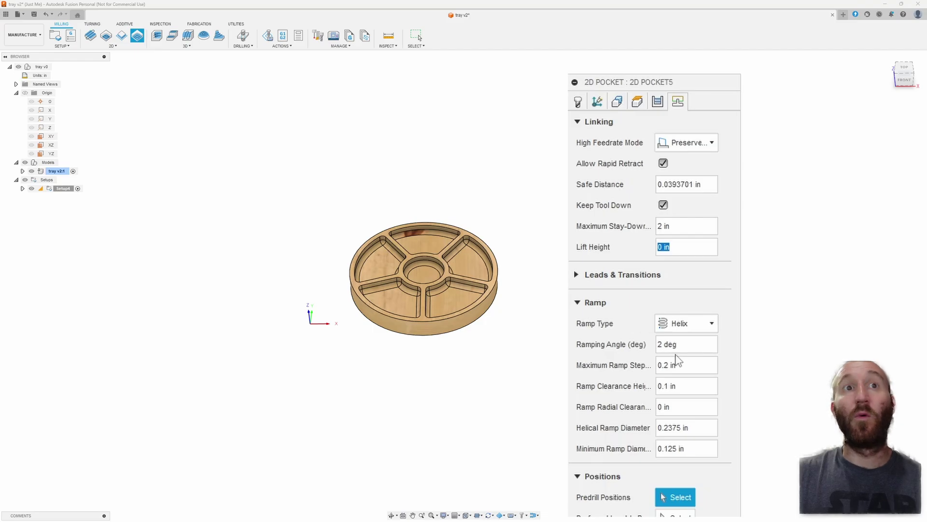
{"action": "left_click", "coordinate": [701, 352]}
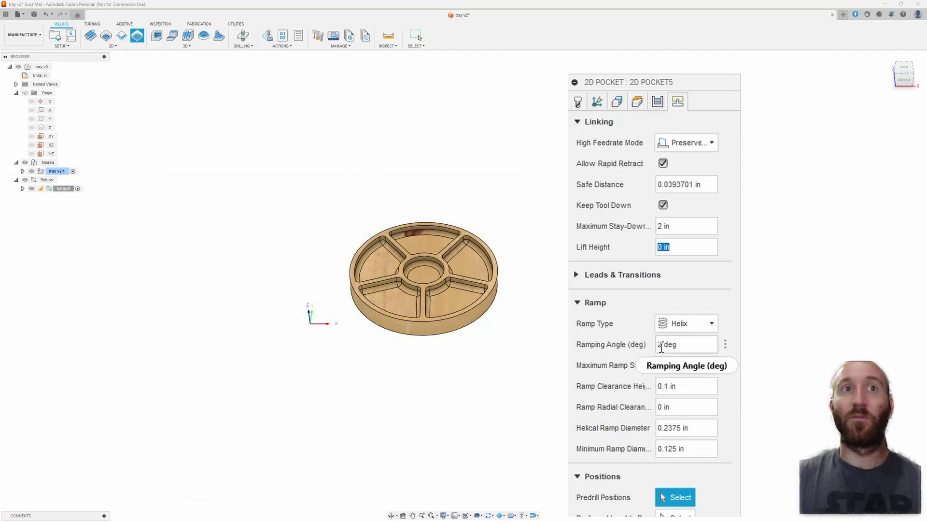
{"action": "double_click", "coordinate": [659, 344]}
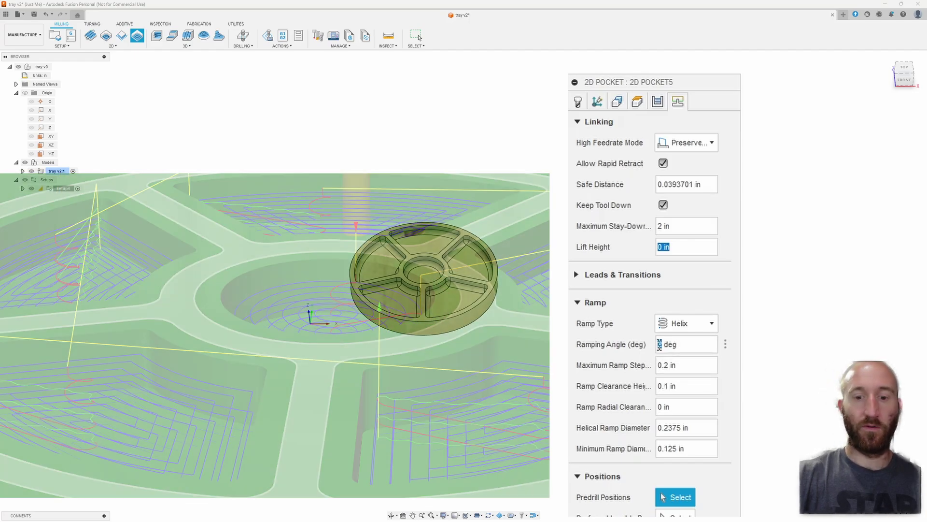
{"action": "type", "text": "30"}
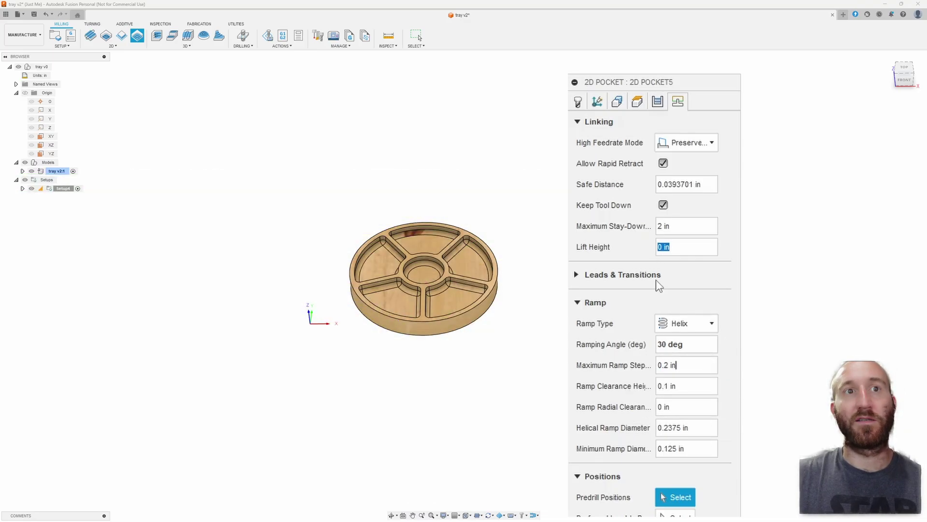
- Accept the 2D Pocket, inspect its generated toolpath around the tray, then deselect it
{"action": "key", "text": "Return"}
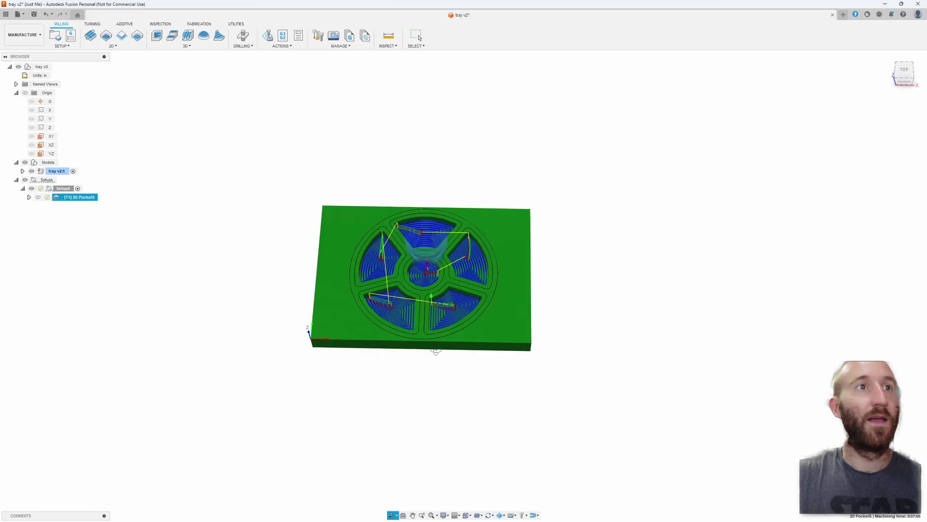
{"action": "scroll", "coordinate": [475, 412], "scroll_direction": "up", "scroll_amount": 3}
{"action": "middle_click_drag", "start_coordinate": [475, 412], "coordinate": [601, 307], "text": "shift"}
{"action": "scroll", "coordinate": [641, 347], "scroll_direction": "up", "scroll_amount": 3}
{"action": "scroll", "coordinate": [555, 367], "scroll_direction": "down", "scroll_amount": 5}
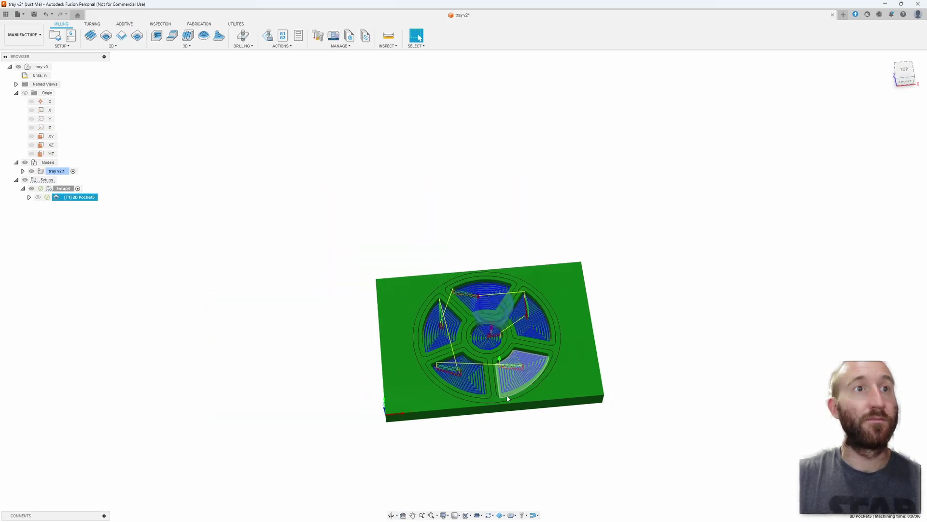
{"action": "middle_click_drag", "start_coordinate": [503, 395], "coordinate": [480, 409], "text": "shift"}
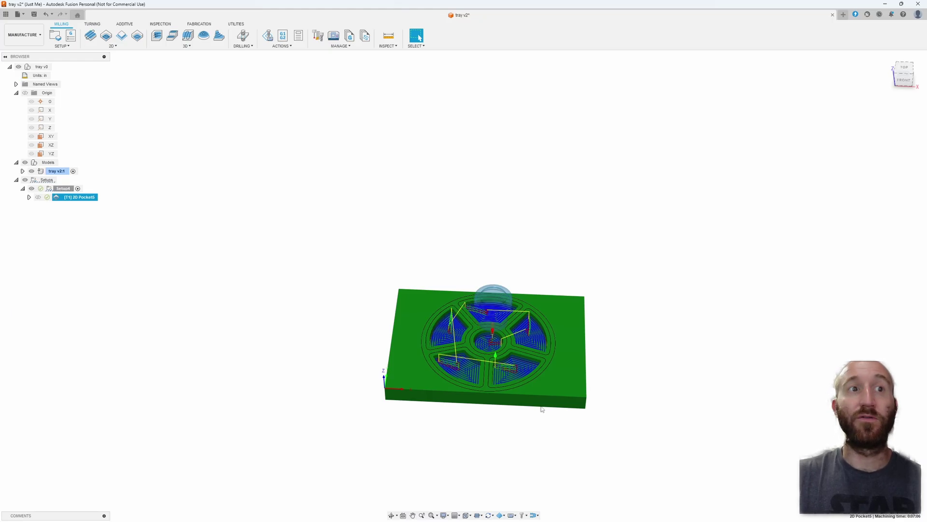
{"action": "middle_click_drag", "start_coordinate": [542, 409], "coordinate": [519, 440], "text": "shift"}
{"action": "left_click", "coordinate": [521, 425]}
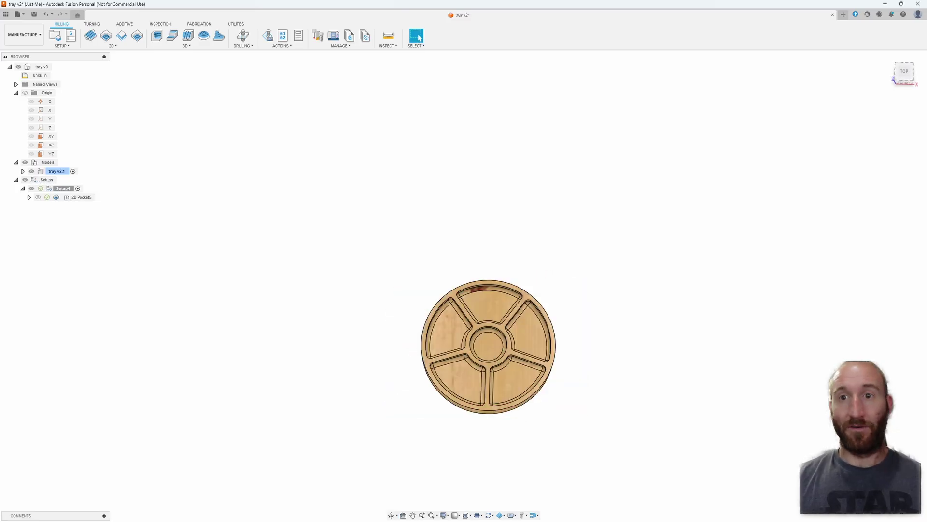
- Start a new 2D Contour operation and open its full tool library
{"action": "left_click", "coordinate": [112, 46]}
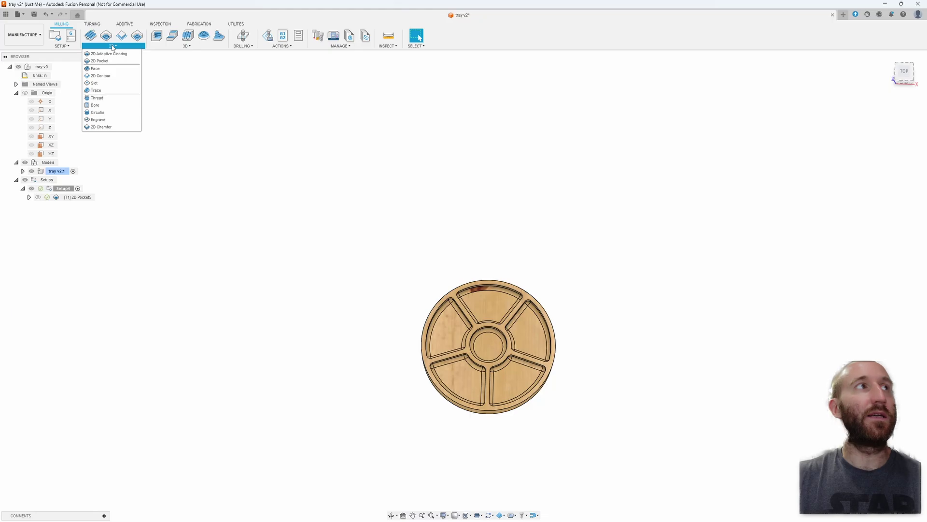
{"action": "left_click", "coordinate": [123, 76]}
{"action": "left_click", "coordinate": [650, 153]}
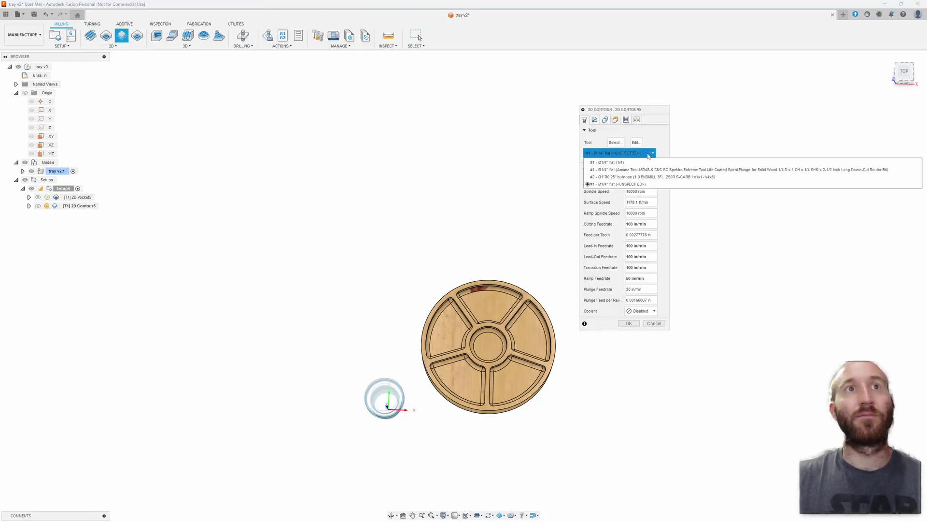
{"action": "left_click", "coordinate": [650, 154]}
{"action": "left_click", "coordinate": [613, 142]}
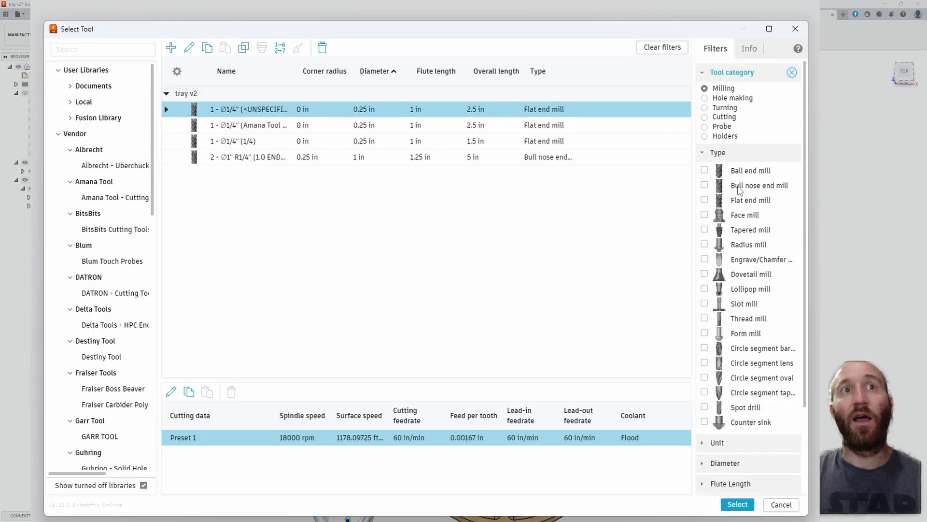
- Filter the vendor tools to inch-sized bull nose end mills with a 1 in diameter
{"action": "left_click", "coordinate": [705, 186]}
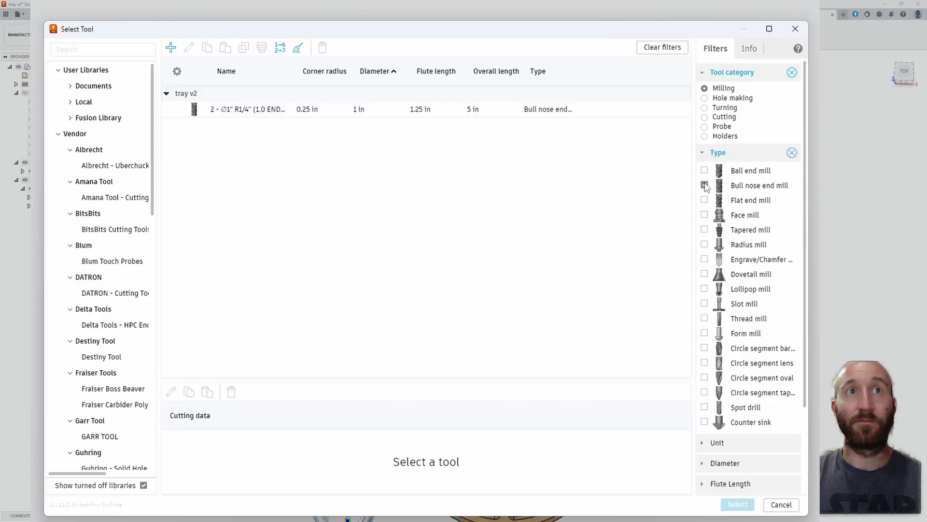
{"action": "left_click", "coordinate": [92, 135]}
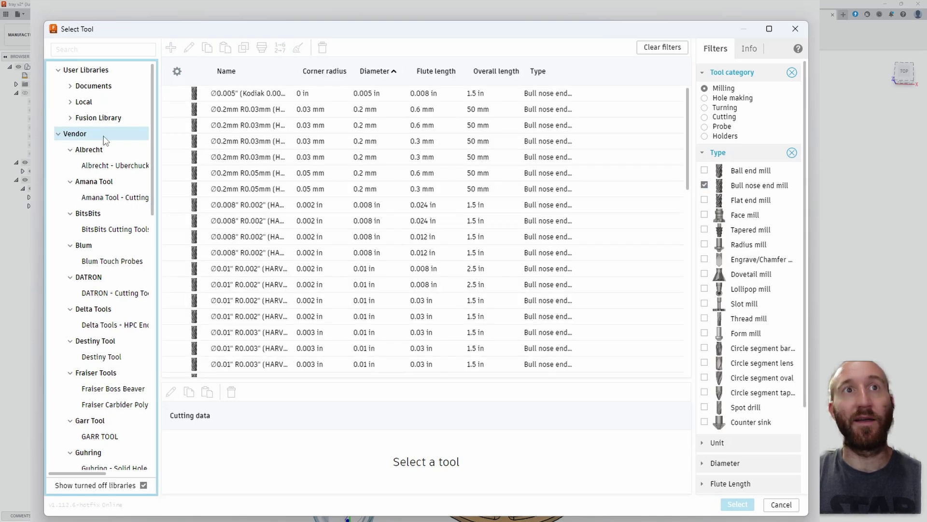
{"action": "scroll", "coordinate": [763, 317], "scroll_direction": "down", "scroll_amount": 3}
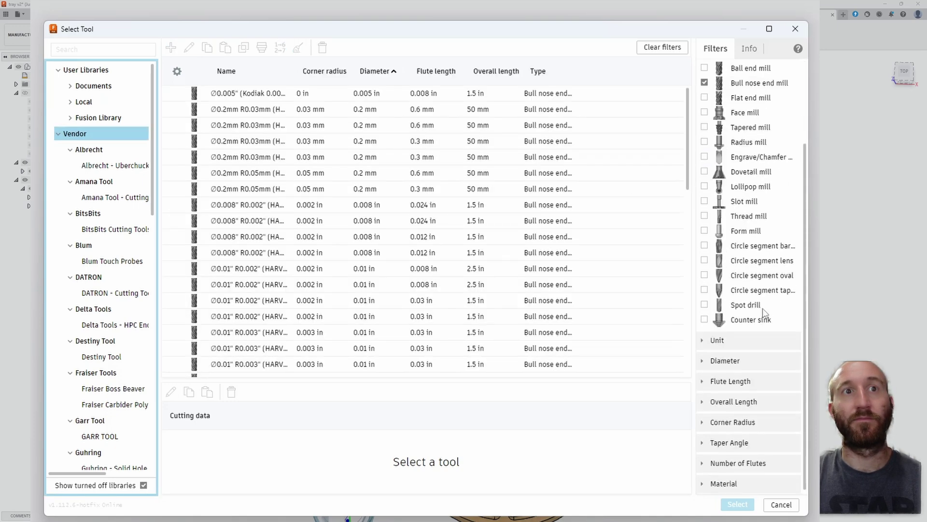
{"action": "left_click", "coordinate": [703, 340]}
{"action": "left_click", "coordinate": [704, 367]}
{"action": "scroll", "coordinate": [737, 326], "scroll_direction": "down", "scroll_amount": 1}
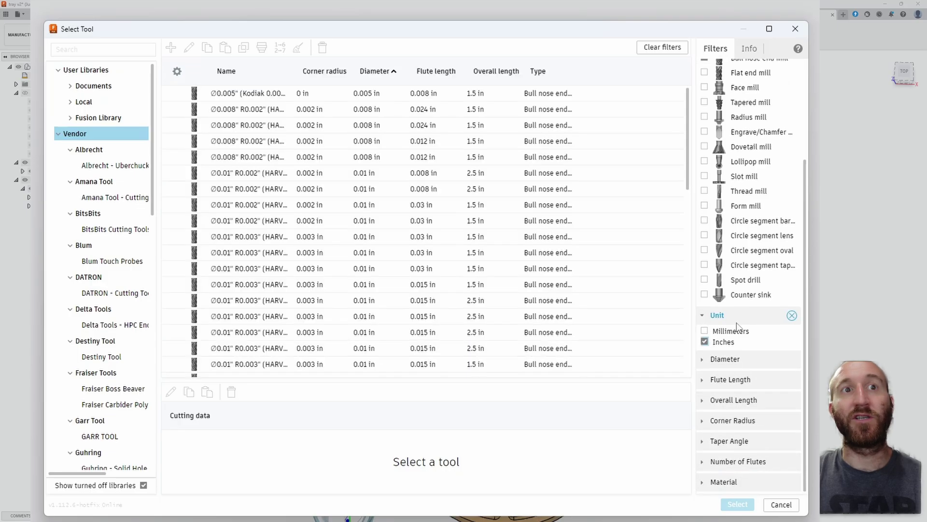
{"action": "left_click", "coordinate": [709, 360]}
{"action": "left_click", "coordinate": [730, 401]}
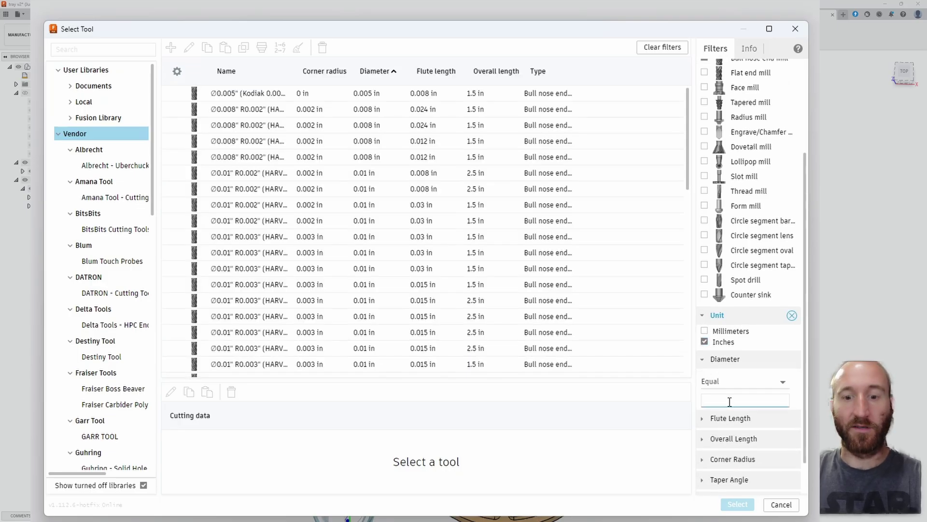
{"action": "type", "text": "1"}
- Add a 0.25 in corner radius filter and choose the Ø1 in R0.25 bullnose end mill
{"action": "scroll", "coordinate": [710, 400], "scroll_direction": "down", "scroll_amount": 1}
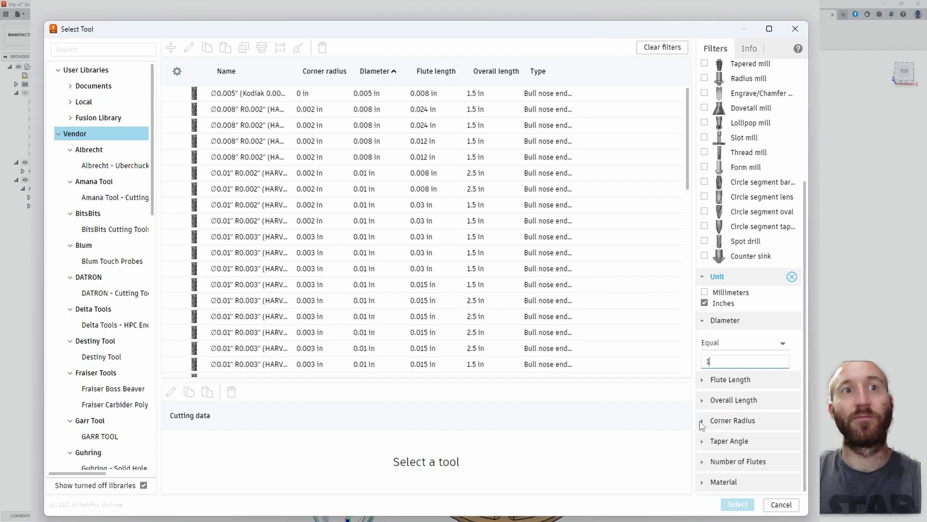
{"action": "left_click", "coordinate": [705, 421]}
{"action": "scroll", "coordinate": [724, 425], "scroll_direction": "down", "scroll_amount": 1}
{"action": "left_click", "coordinate": [743, 423]}
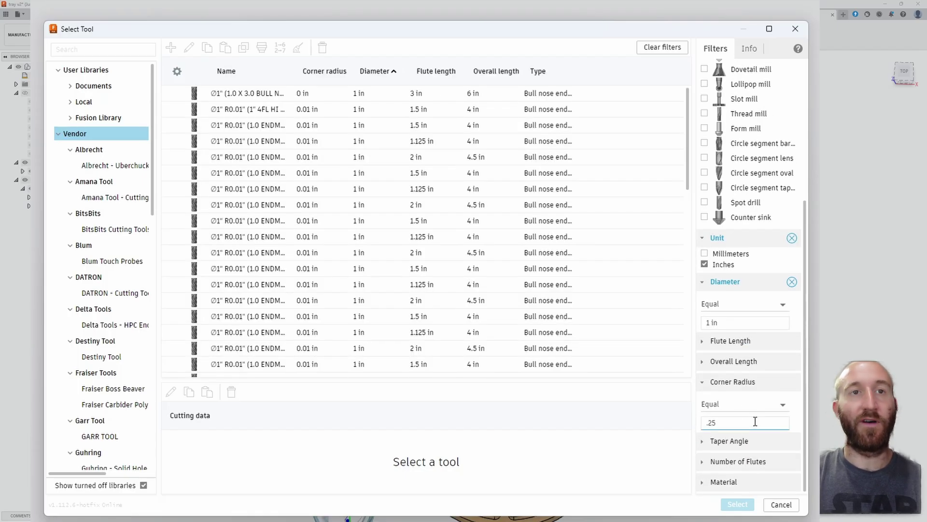
{"action": "key", "text": "Return"}
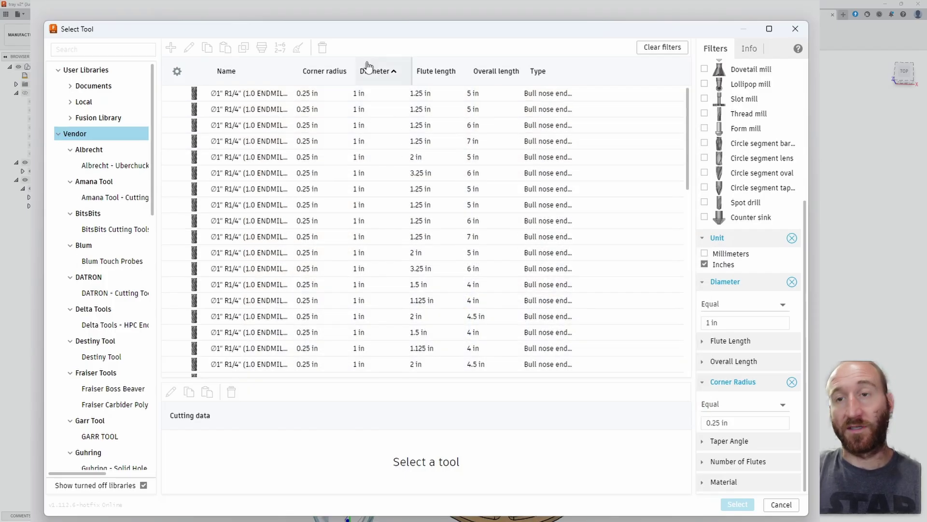
{"action": "double_click", "coordinate": [349, 94]}
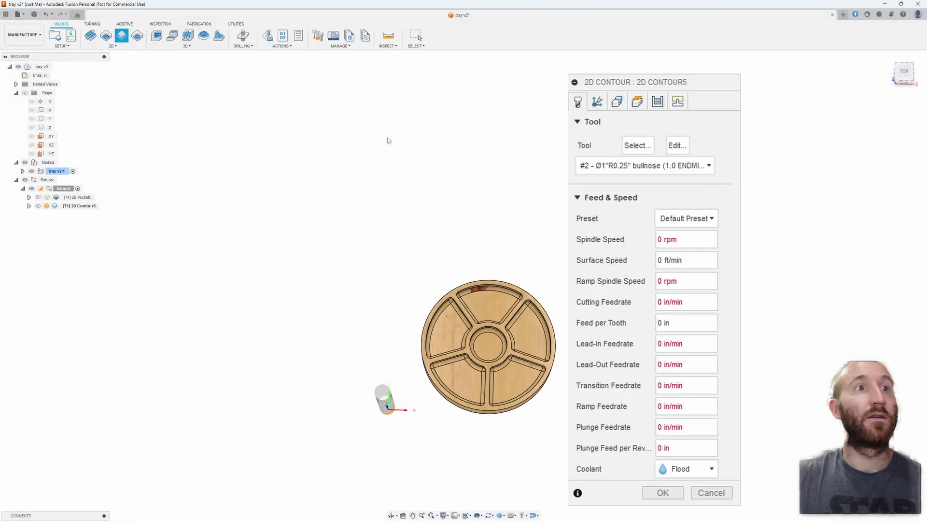
- Set the contour's spindle speed to 20000 rpm
{"action": "left_click", "coordinate": [703, 239]}
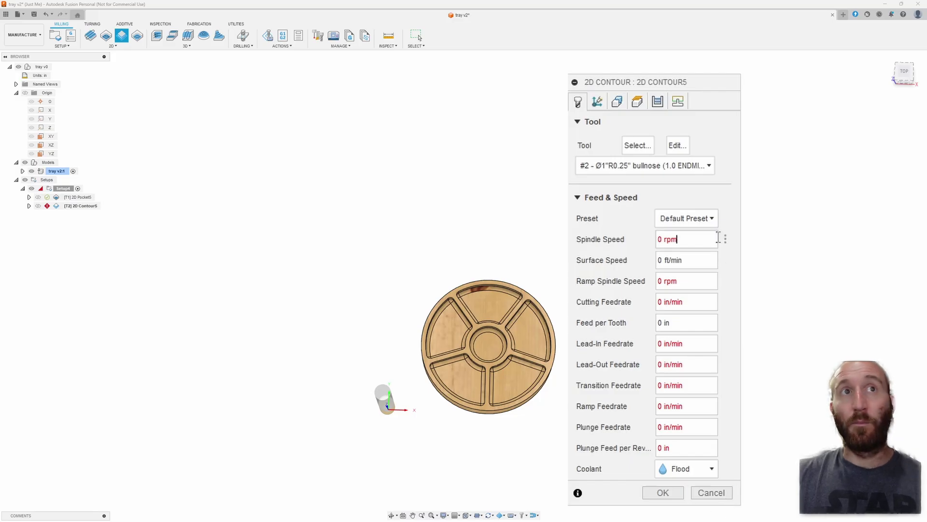
{"action": "left_click_drag", "start_coordinate": [716, 239], "coordinate": [653, 240]}
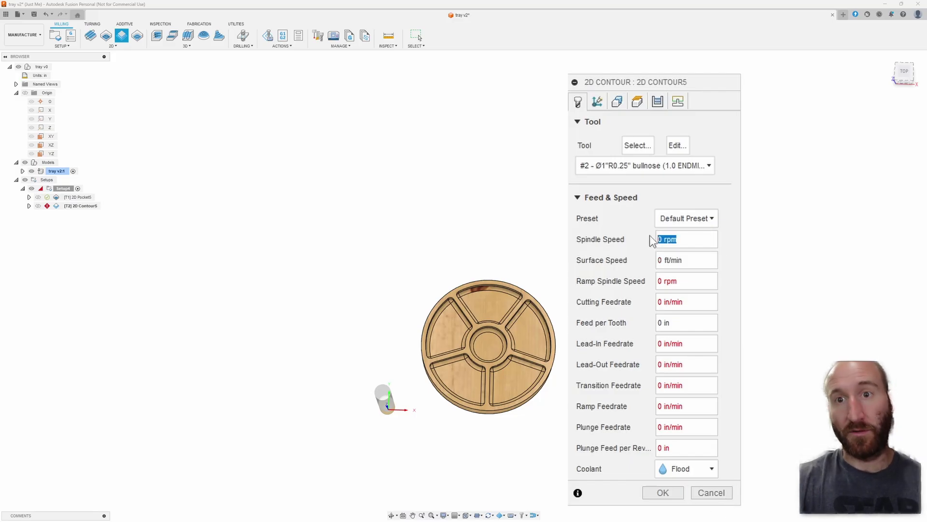
{"action": "type", "text": "20"}
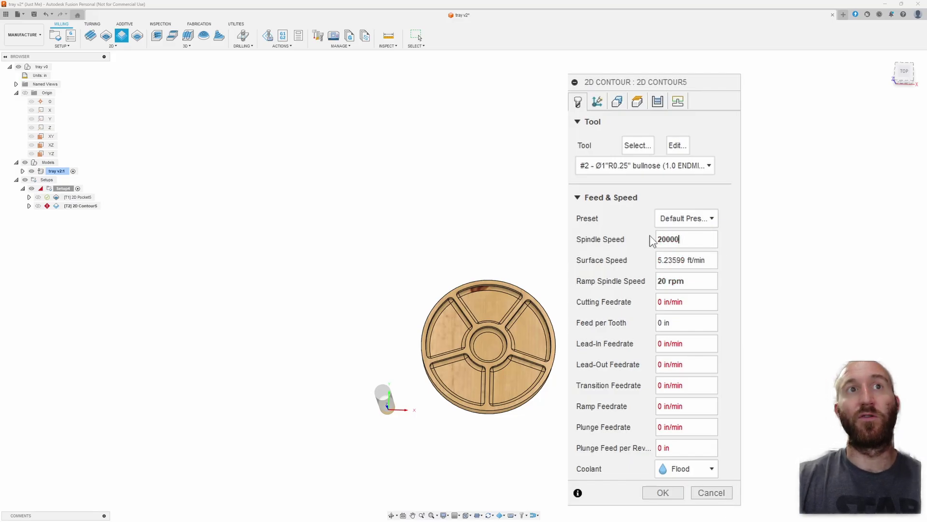
{"action": "type", "text": "000"}
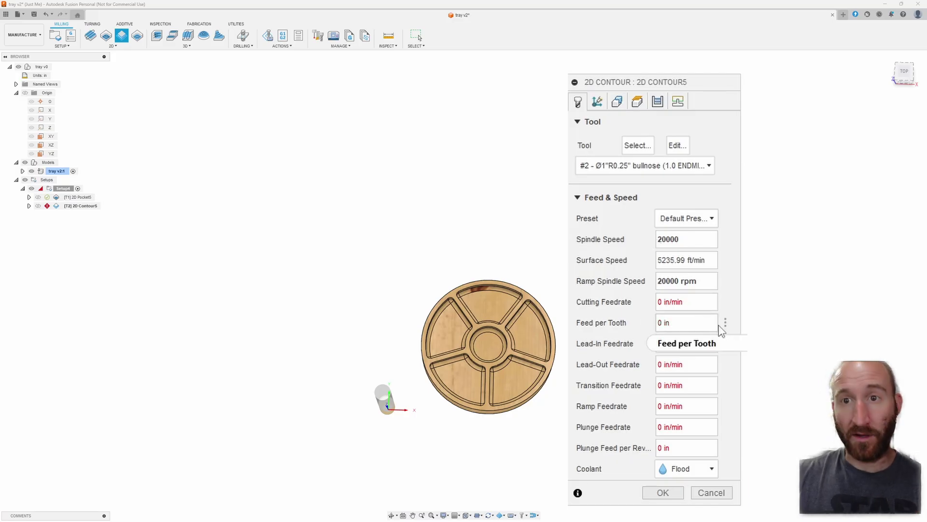
- Set cutting feedrate to 100 in/min and ramp feedrate to 50 in/min, with coolant disabled
{"action": "left_click", "coordinate": [701, 301]}
{"action": "left_click_drag", "start_coordinate": [701, 301], "coordinate": [639, 305]}
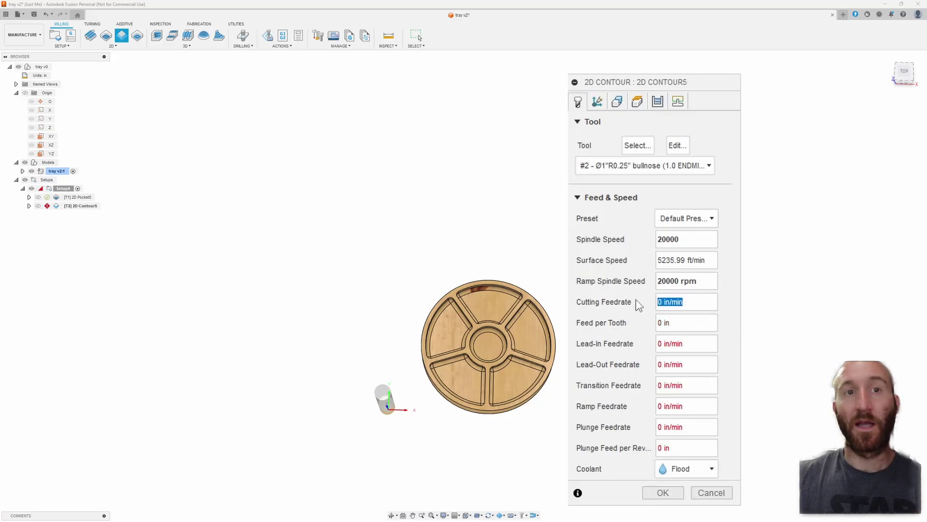
{"action": "type", "text": "100"}
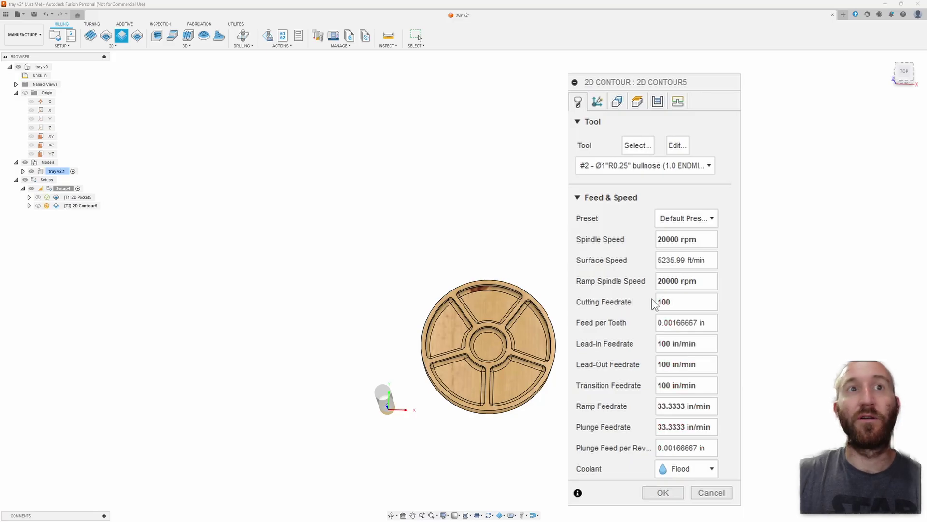
{"action": "left_click_drag", "start_coordinate": [688, 406], "coordinate": [658, 409]}
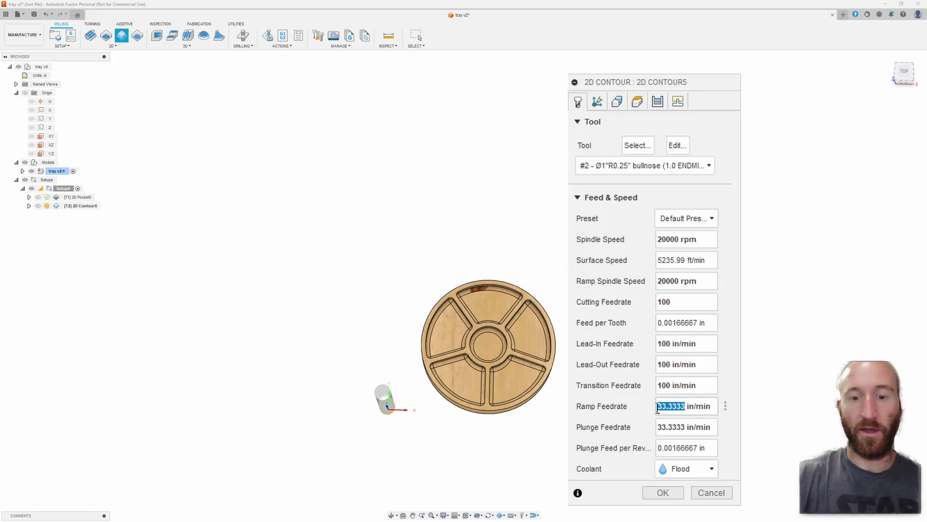
{"action": "type", "text": "50"}
{"action": "left_click", "coordinate": [700, 472]}
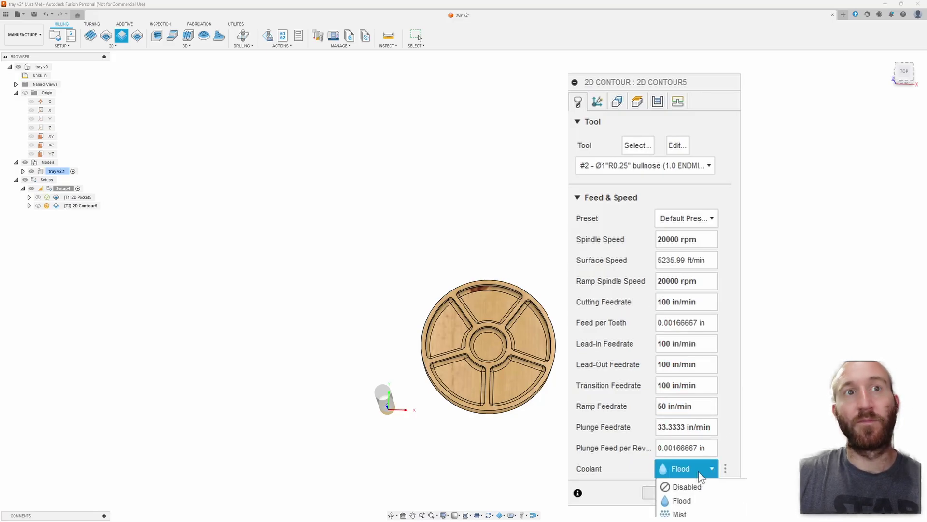
{"action": "left_click", "coordinate": [697, 485]}
- Select the five pocket outlines and the centre circle as contour geometry
{"action": "left_click", "coordinate": [618, 102]}
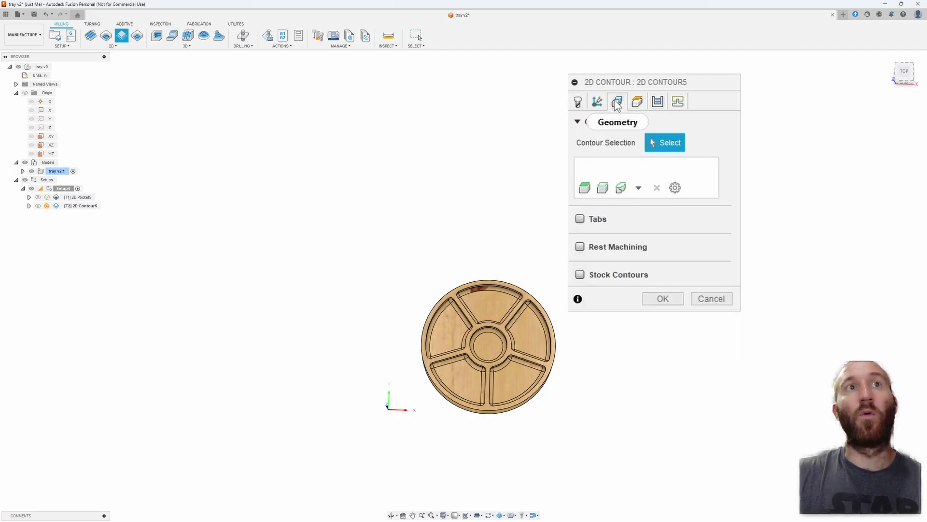
{"action": "middle_click_drag", "start_coordinate": [487, 346], "coordinate": [495, 325], "text": "shift"}
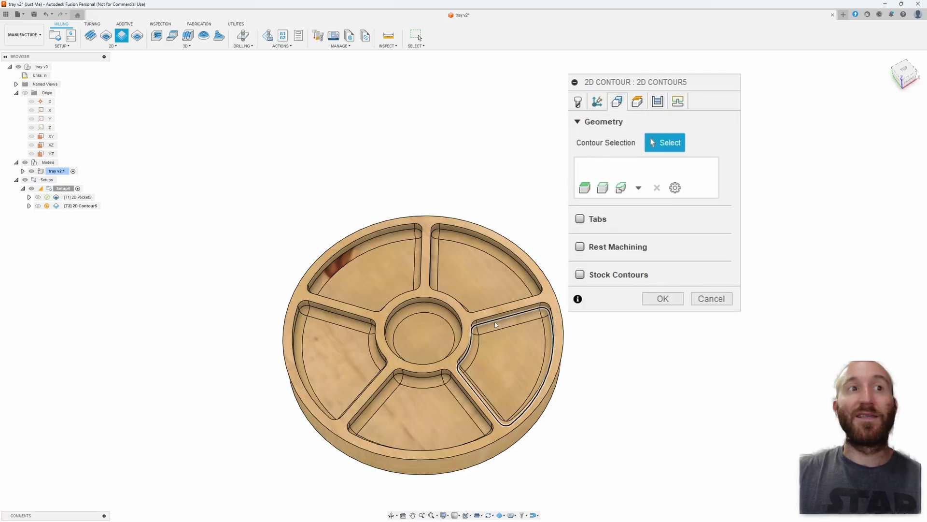
{"action": "scroll", "coordinate": [478, 174], "scroll_direction": "down", "scroll_amount": 3}
{"action": "scroll", "coordinate": [367, 270], "scroll_direction": "up", "scroll_amount": 4}
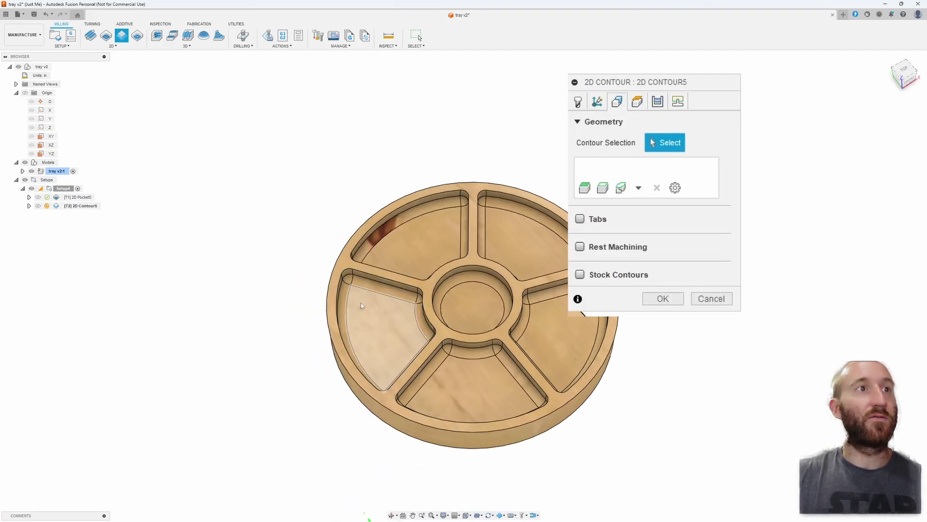
{"action": "left_click", "coordinate": [362, 304]}
{"action": "left_click", "coordinate": [387, 239]}
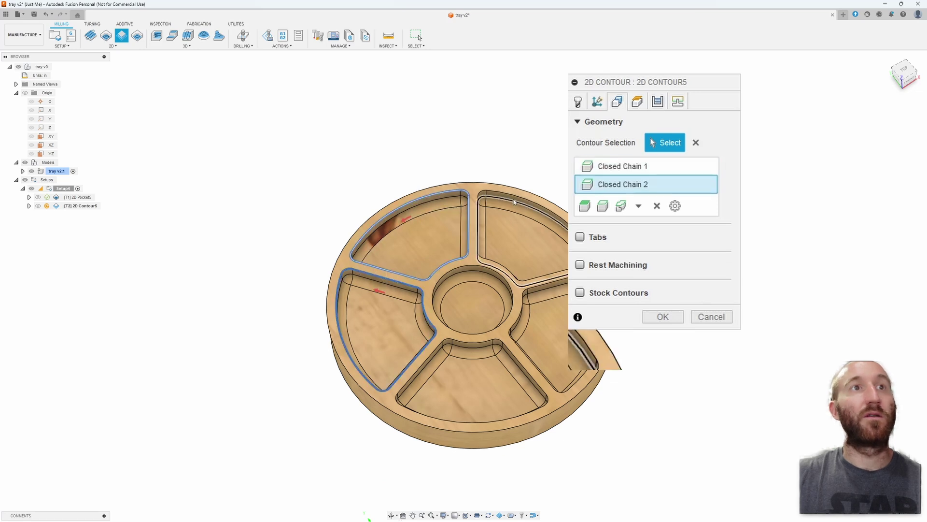
{"action": "left_click", "coordinate": [526, 204]}
{"action": "left_click", "coordinate": [539, 338]}
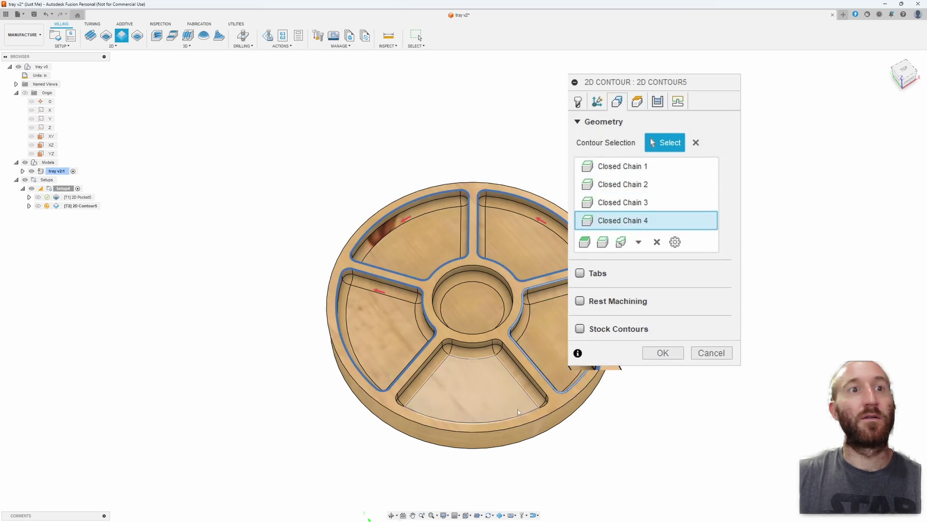
{"action": "left_click", "coordinate": [518, 410]}
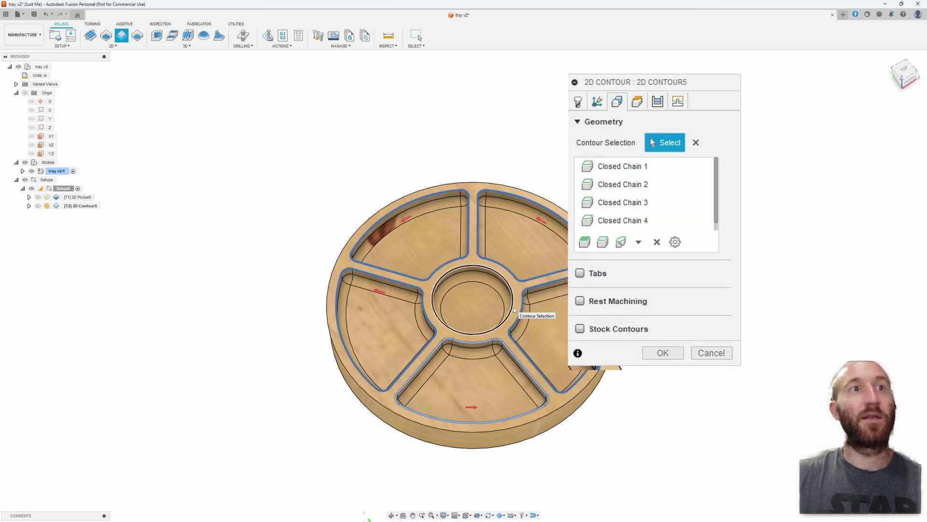
{"action": "left_click", "coordinate": [514, 308]}
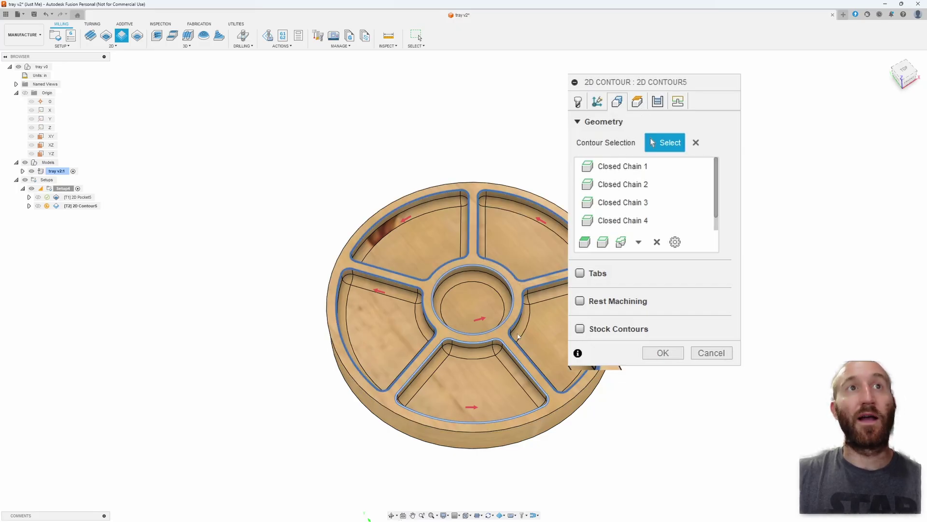
- Set the bottom height from a selection, using the bottom pocket floor face
{"action": "left_click", "coordinate": [637, 102]}
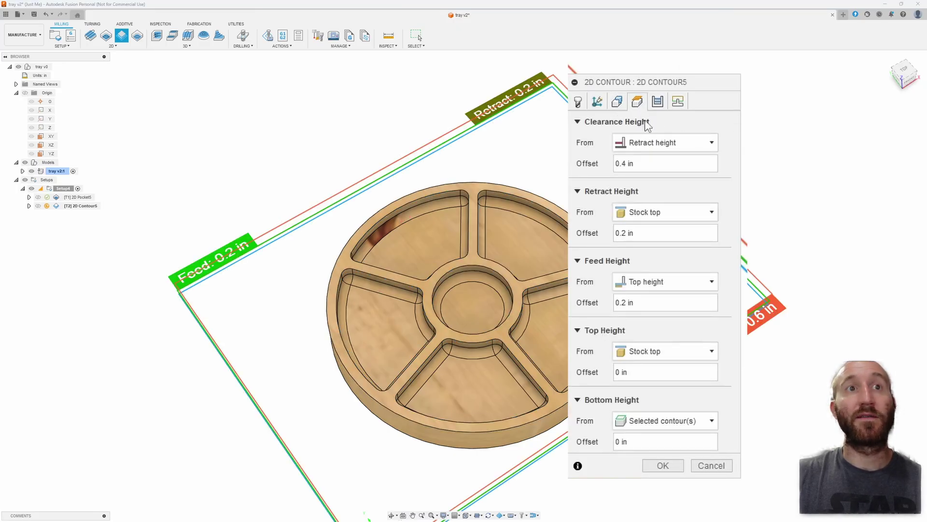
{"action": "left_click", "coordinate": [706, 417]}
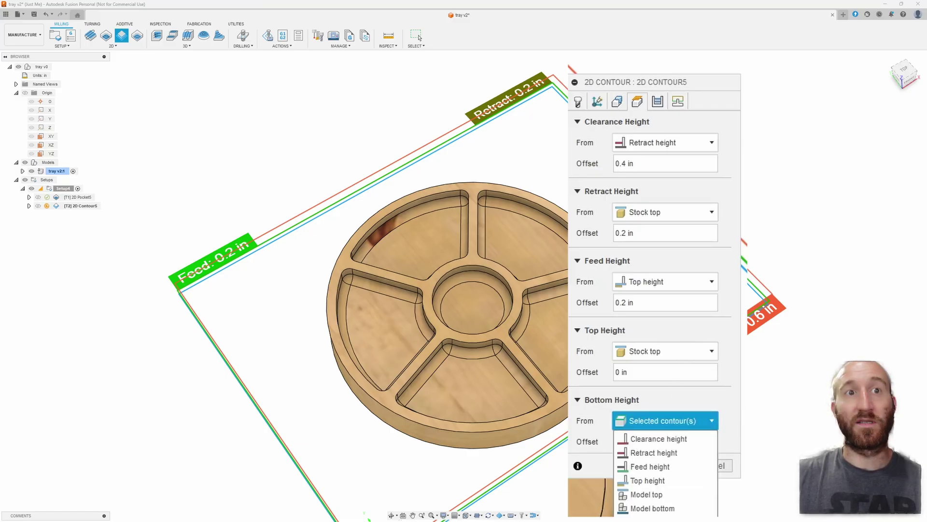
{"action": "left_click", "coordinate": [647, 519]}
{"action": "left_click", "coordinate": [472, 389]}
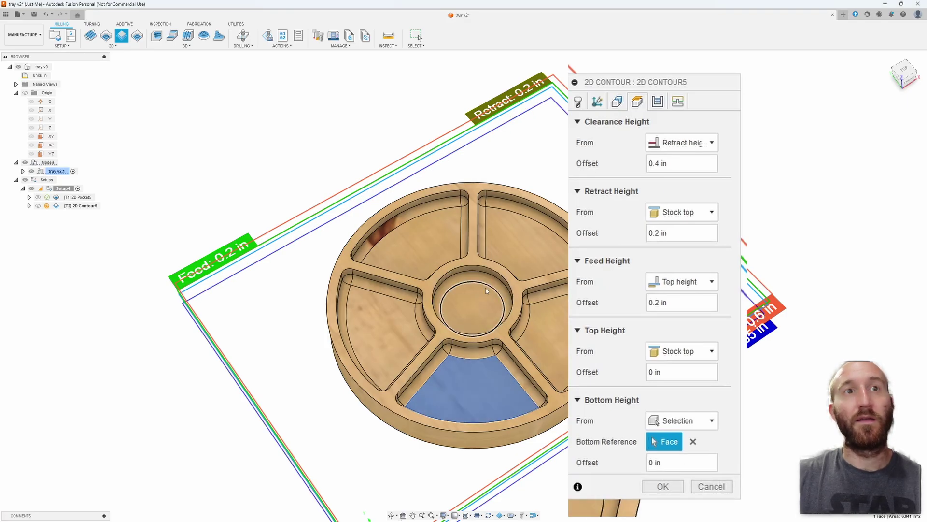
{"action": "left_click", "coordinate": [656, 105]}
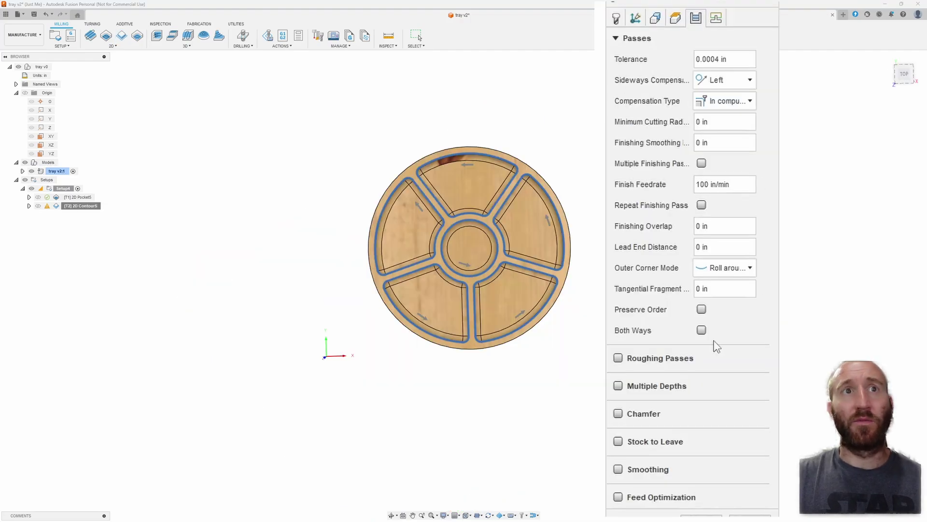
- Enable multiple depths with a 0.125 in maximum roughing stepdown
{"action": "left_click", "coordinate": [618, 386]}
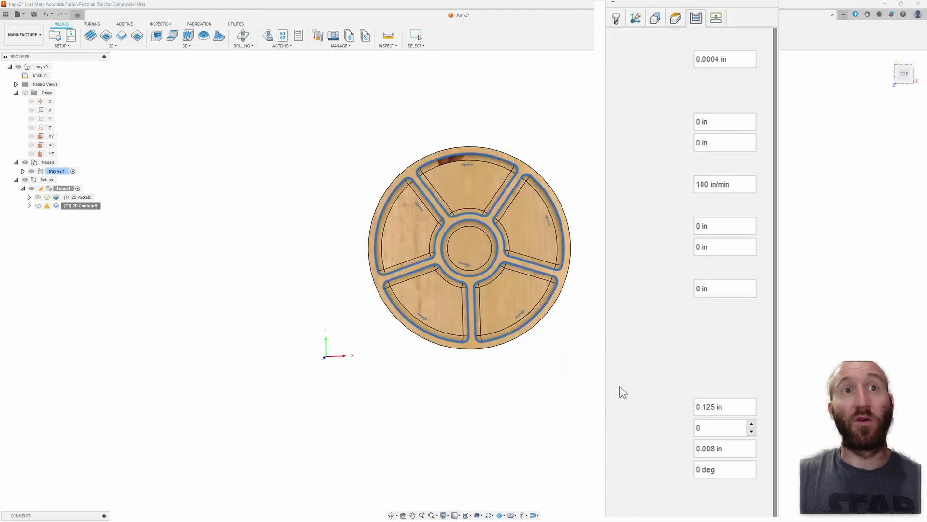
{"action": "left_click", "coordinate": [738, 409]}
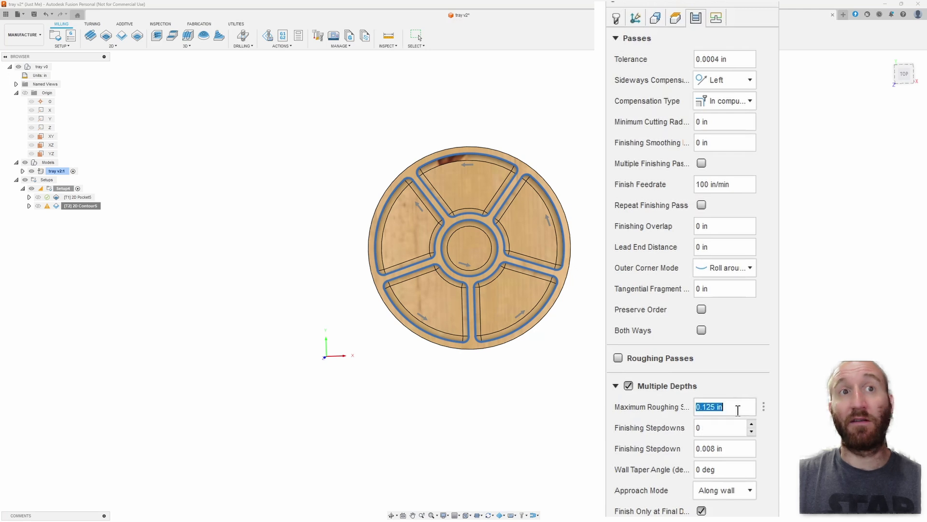
{"action": "left_click", "coordinate": [747, 404]}
{"action": "double_click", "coordinate": [753, 404]}
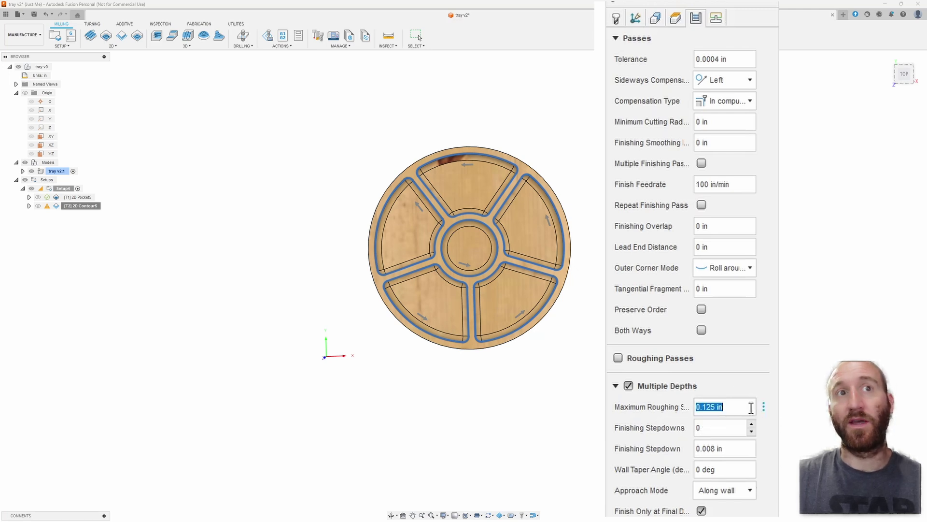
{"action": "left_click", "coordinate": [751, 404]}
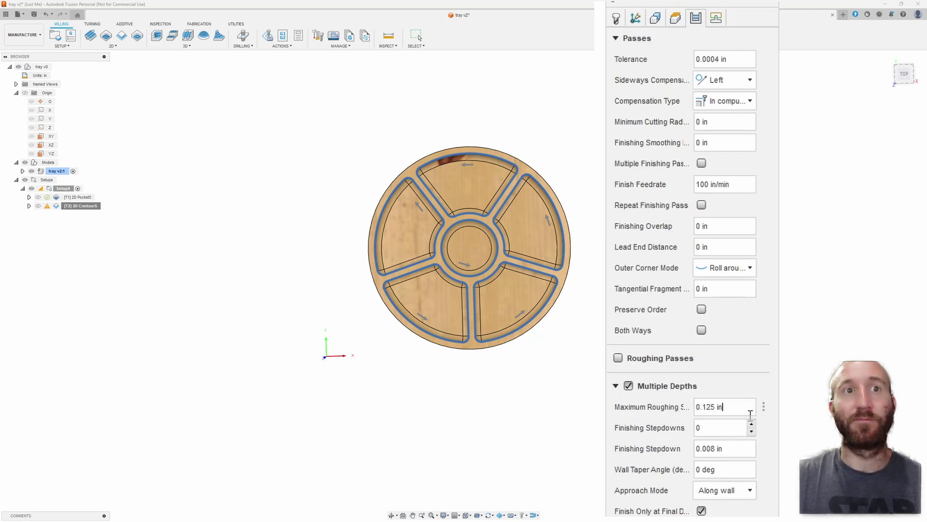
- Enable ramping at 30 deg and generate the contour toolpath
{"action": "left_click", "coordinate": [723, 19]}
{"action": "left_click", "coordinate": [629, 365]}
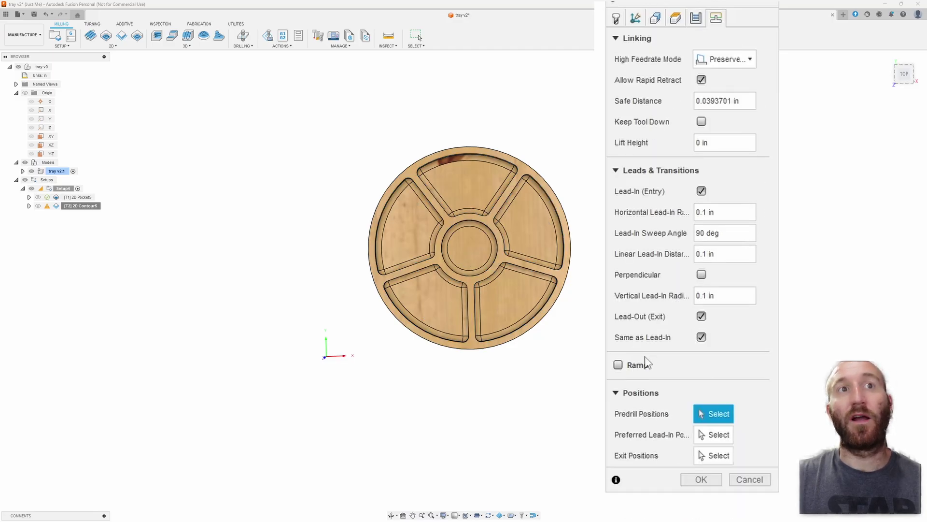
{"action": "left_click", "coordinate": [646, 364]}
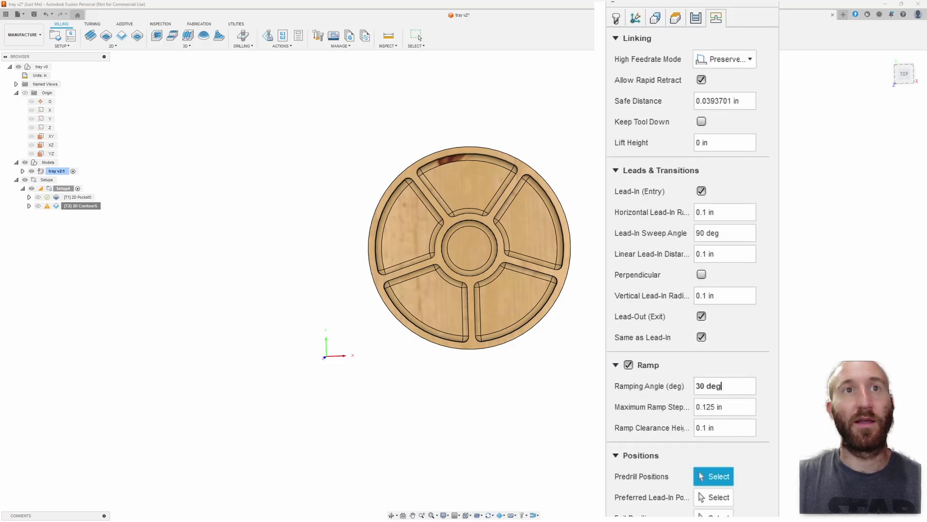
{"action": "left_click", "coordinate": [650, 346]}
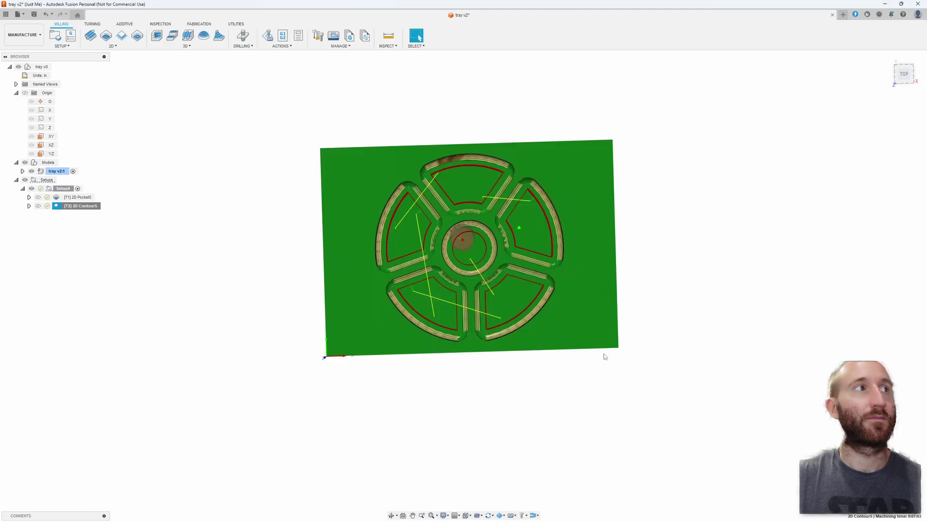
- Rename the first pocket operation to 'pocket .25 EM'
{"action": "middle_click_drag", "start_coordinate": [605, 356], "coordinate": [524, 375], "text": "shift"}
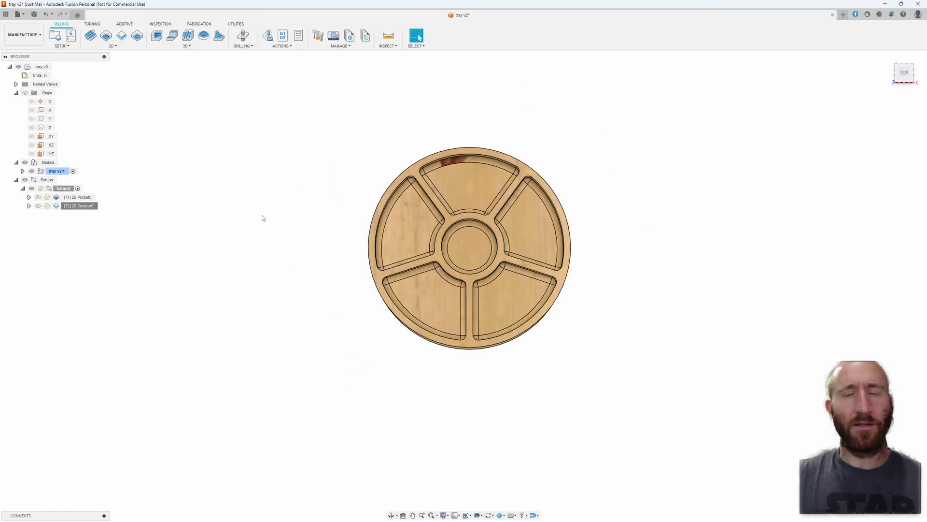
{"action": "left_click", "coordinate": [288, 157]}
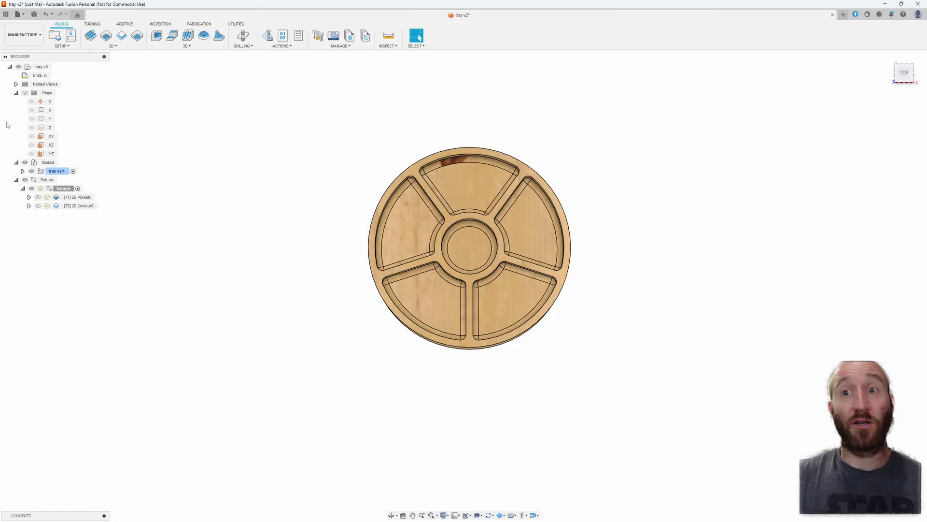
{"action": "left_click", "coordinate": [80, 197]}
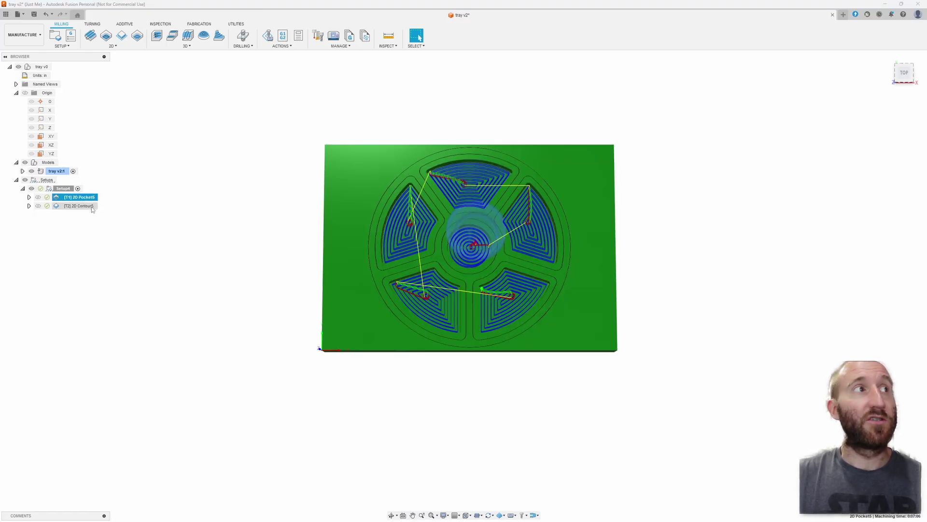
{"action": "left_click", "coordinate": [89, 197]}
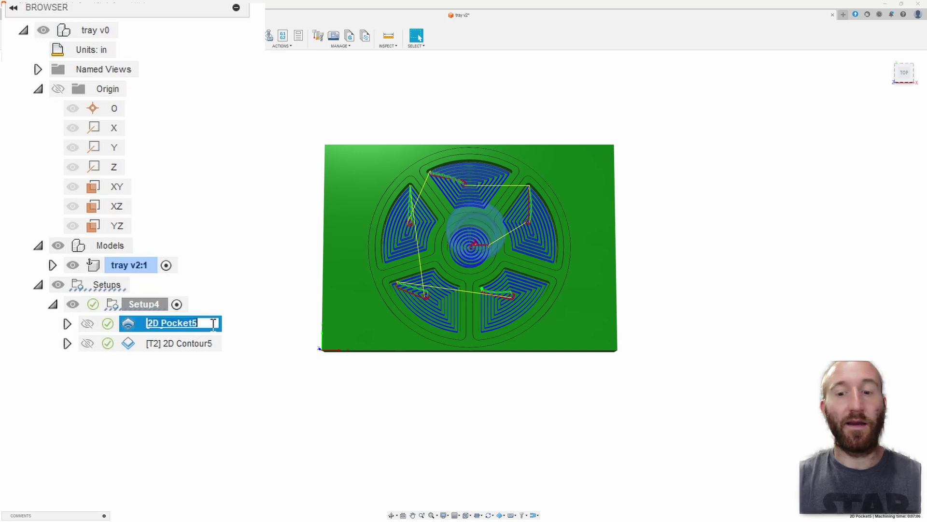
{"action": "type", "text": "pocke"}
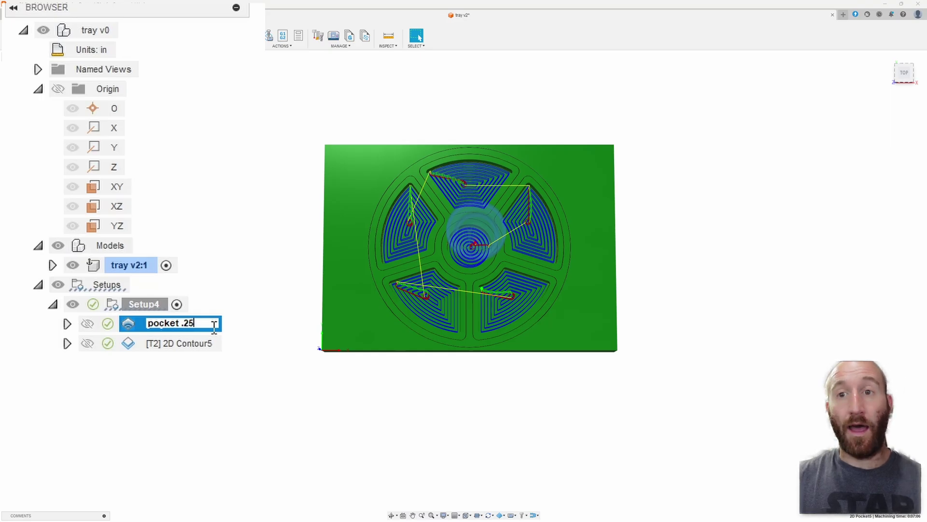
{"action": "type", "text": "t .25"}
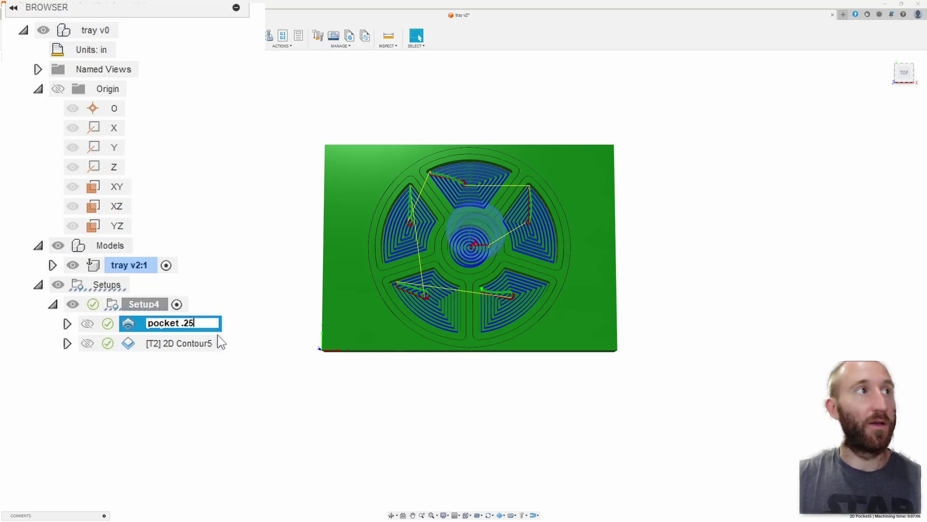
{"action": "type", "text": " EM"}
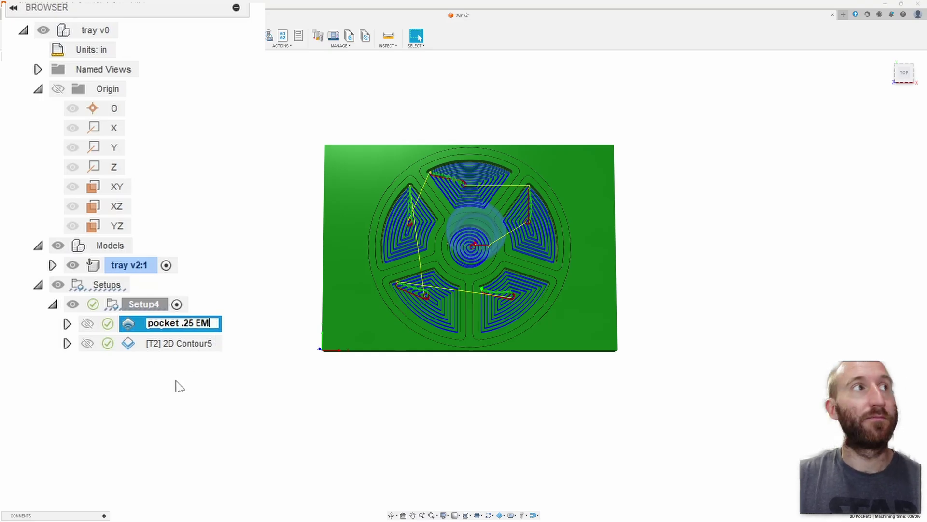
{"action": "key", "text": "Return"}
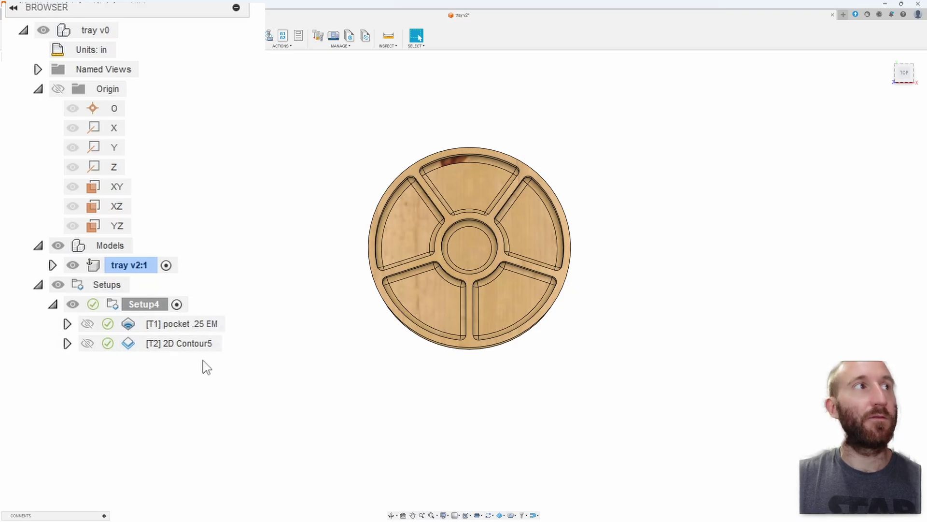
- Rename the contour operation to 'pocket profile 1 .25 BN EM' and return to the tray model
{"action": "right_click", "coordinate": [193, 352]}
{"action": "left_click", "coordinate": [175, 352]}
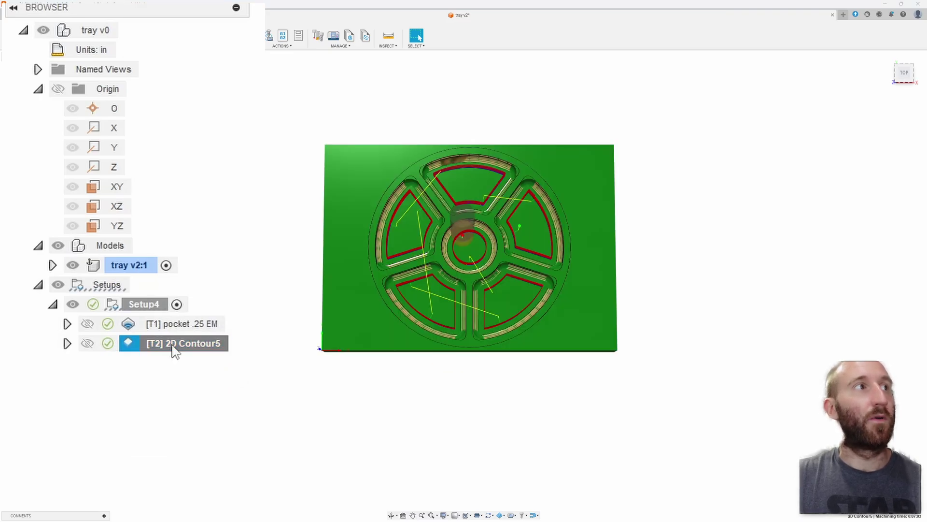
{"action": "left_click", "coordinate": [173, 344]}
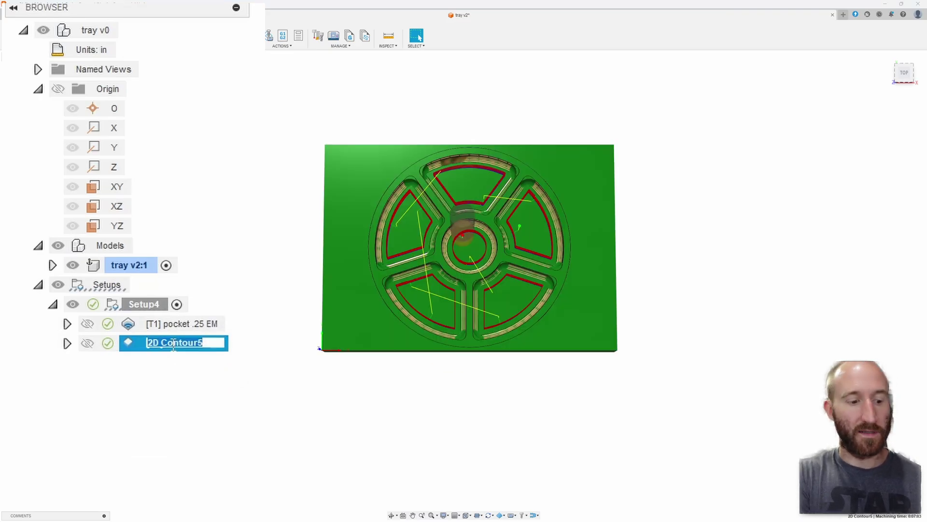
{"action": "type", "text": "c"}
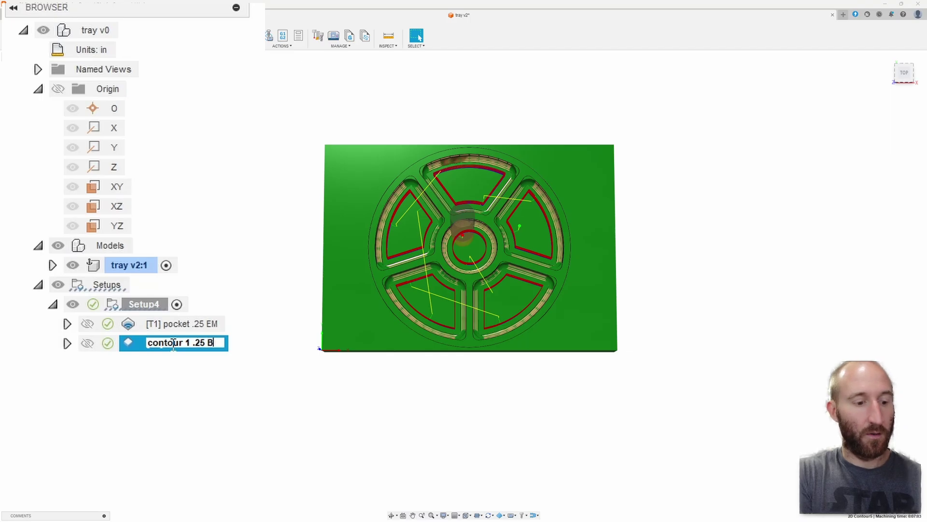
{"action": "type", "text": "EM"}
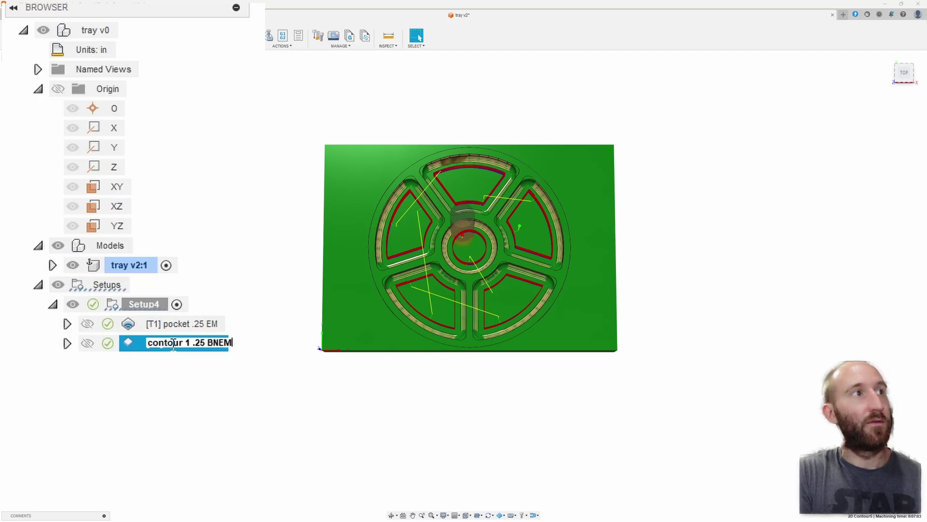
{"action": "key", "text": "Left"}
{"action": "key", "text": "Left"}
{"action": "key", "text": "Return"}
{"action": "left_click", "coordinate": [191, 352]}
{"action": "double_click", "coordinate": [190, 348]}
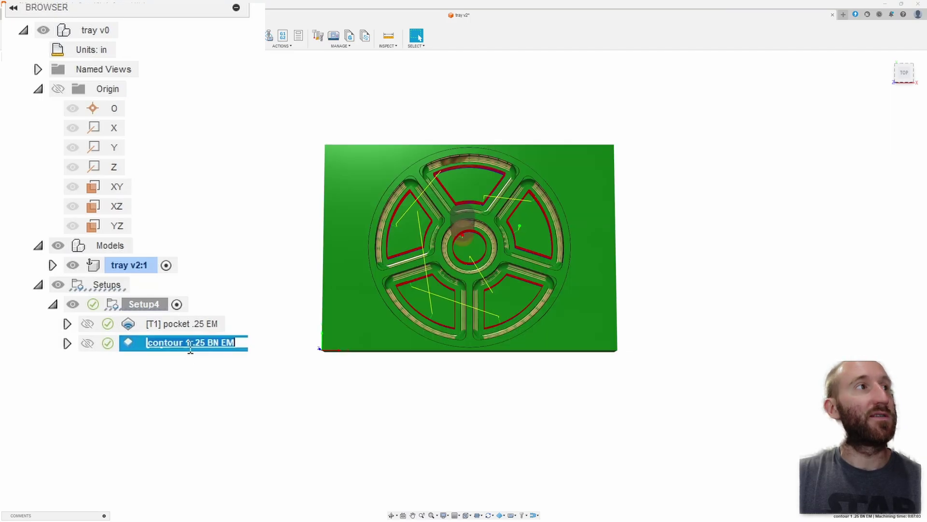
{"action": "double_click", "coordinate": [154, 343]}
{"action": "type", "text": "pocket pro"}
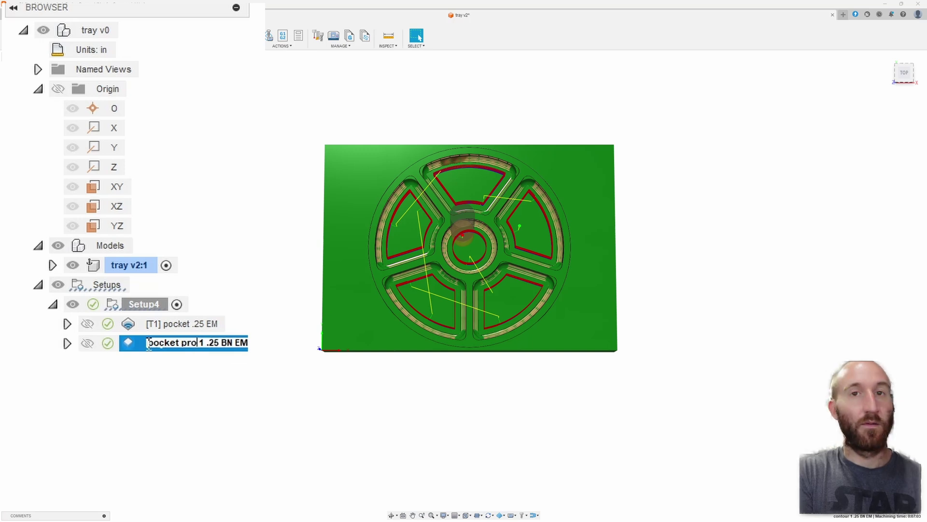
{"action": "type", "text": "file"}
{"action": "key", "text": "Return"}
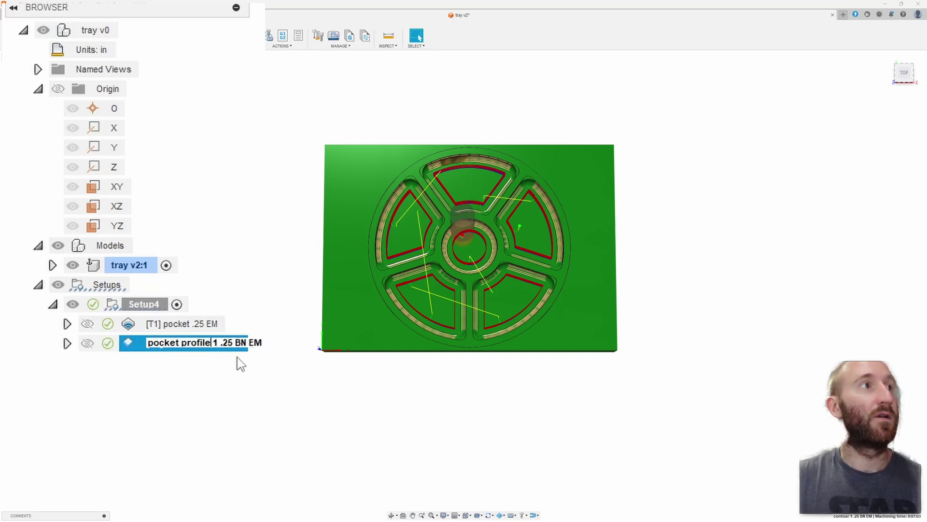
{"action": "key", "text": "Escape"}
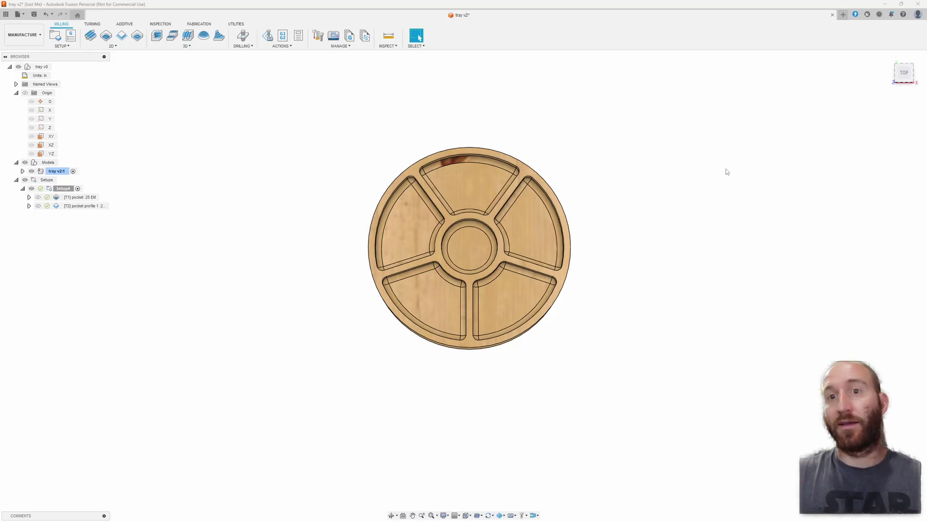
- Create a 2D Contour with the 1/4" flat end mill around the tray's outer silhouette
{"action": "left_click", "coordinate": [113, 46]}
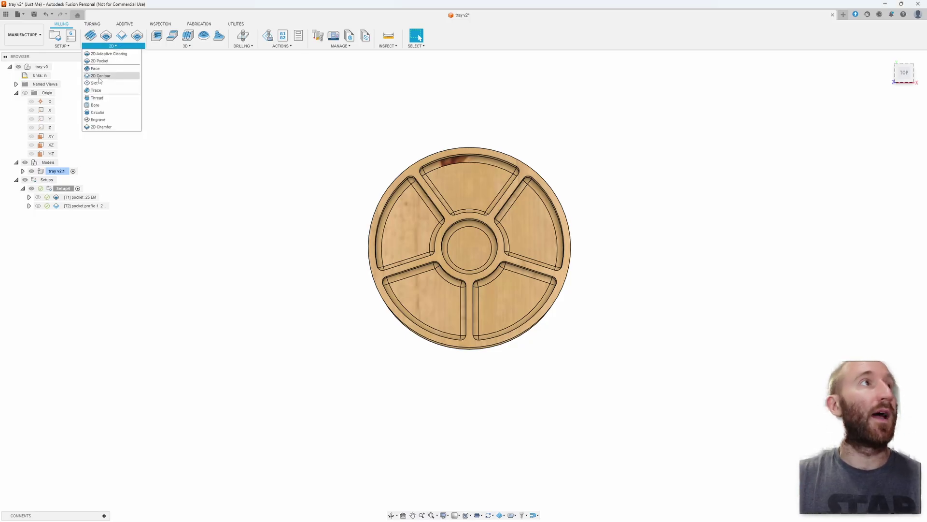
{"action": "left_click", "coordinate": [99, 79]}
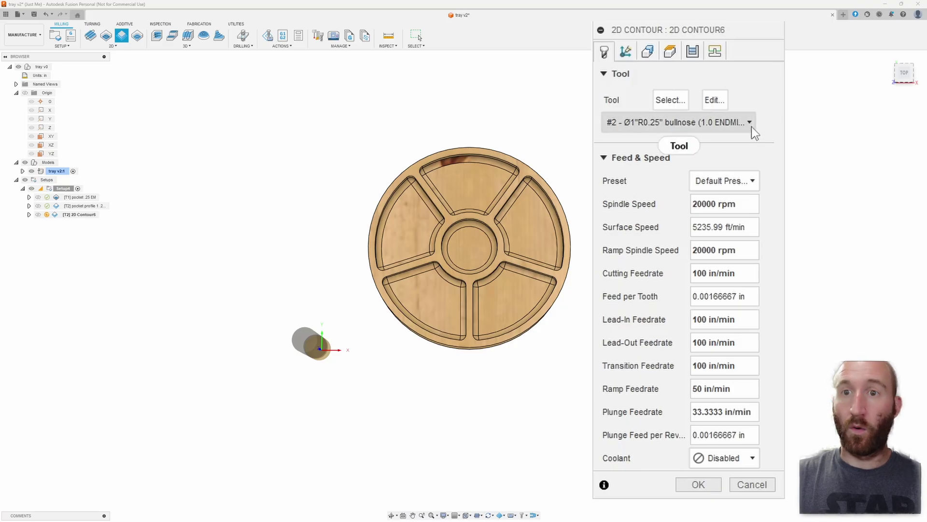
{"action": "left_click", "coordinate": [750, 123]}
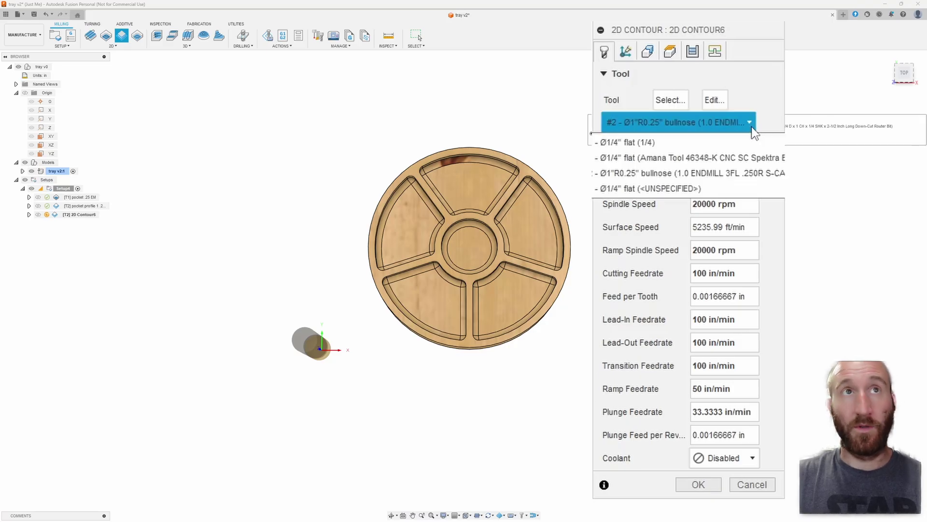
{"action": "left_click", "coordinate": [642, 159]}
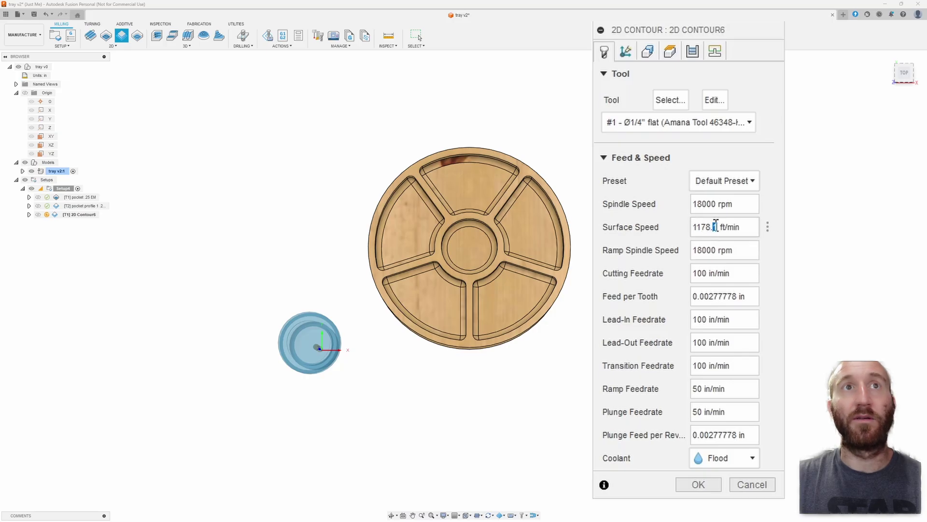
{"action": "left_click", "coordinate": [648, 51]}
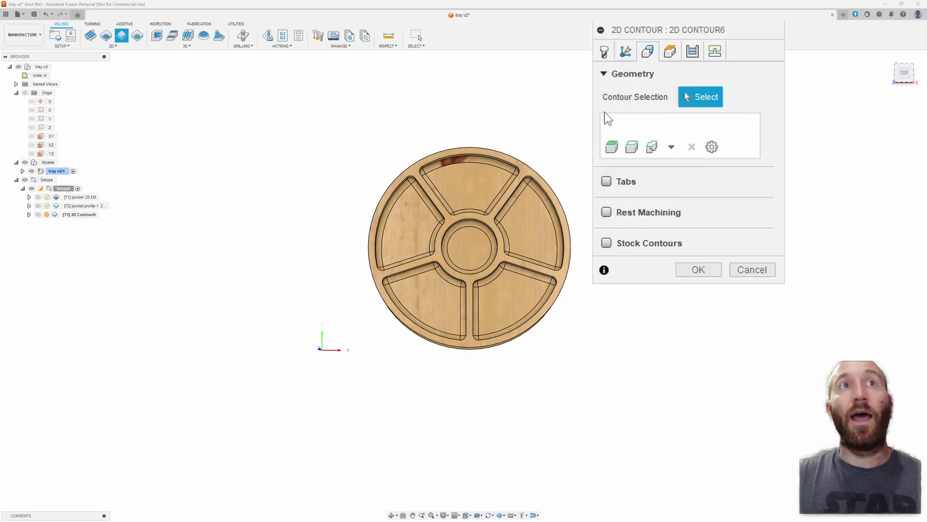
{"action": "left_click", "coordinate": [652, 147]}
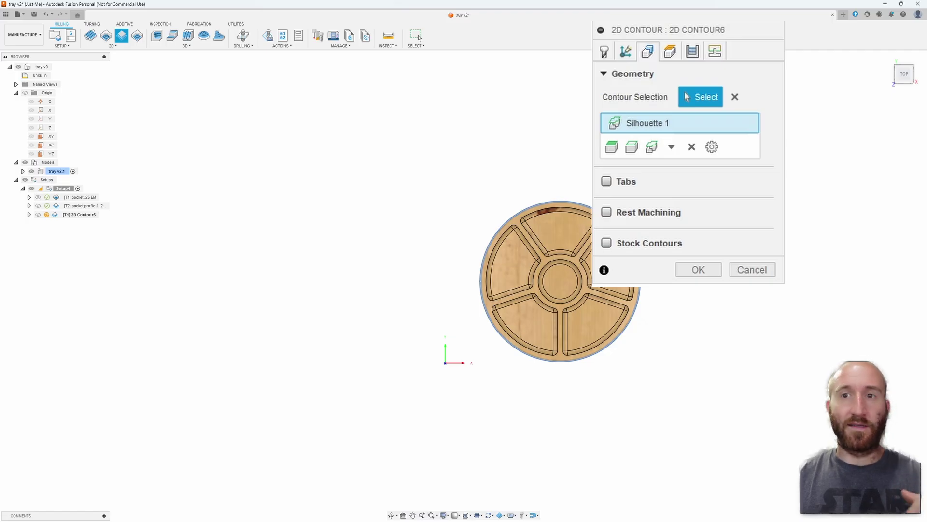
- Add triangular holding tabs 0.375 in wide and 0.25 in tall
{"action": "left_click", "coordinate": [608, 183]}
{"action": "left_click", "coordinate": [744, 205]}
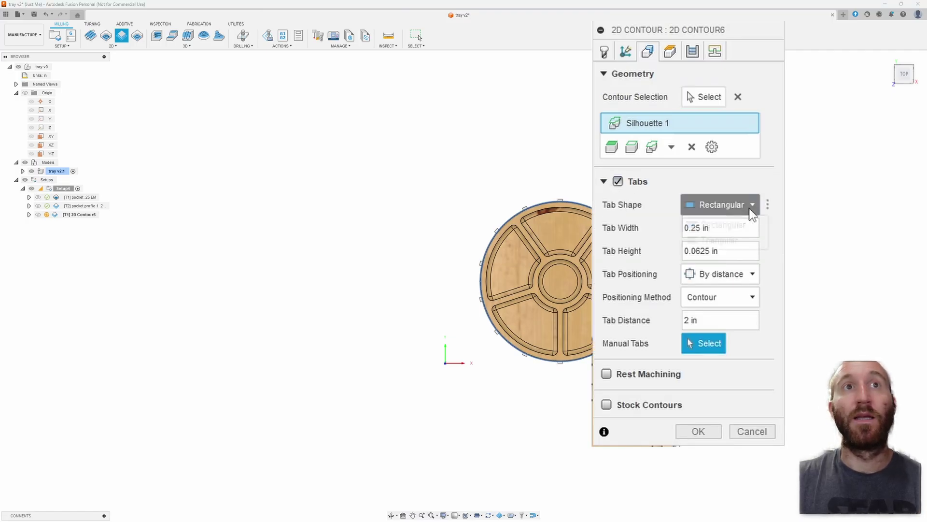
{"action": "left_click", "coordinate": [732, 244]}
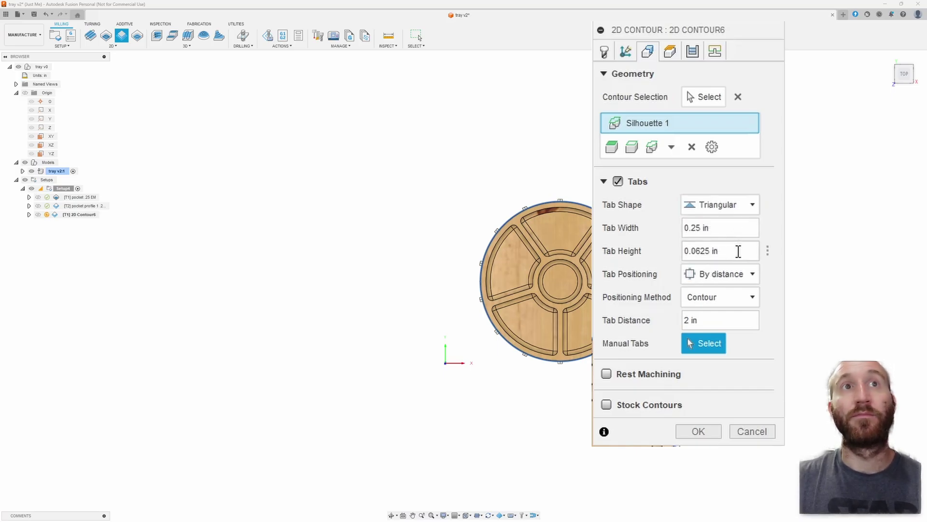
{"action": "left_click_drag", "start_coordinate": [703, 227], "coordinate": [684, 221]}
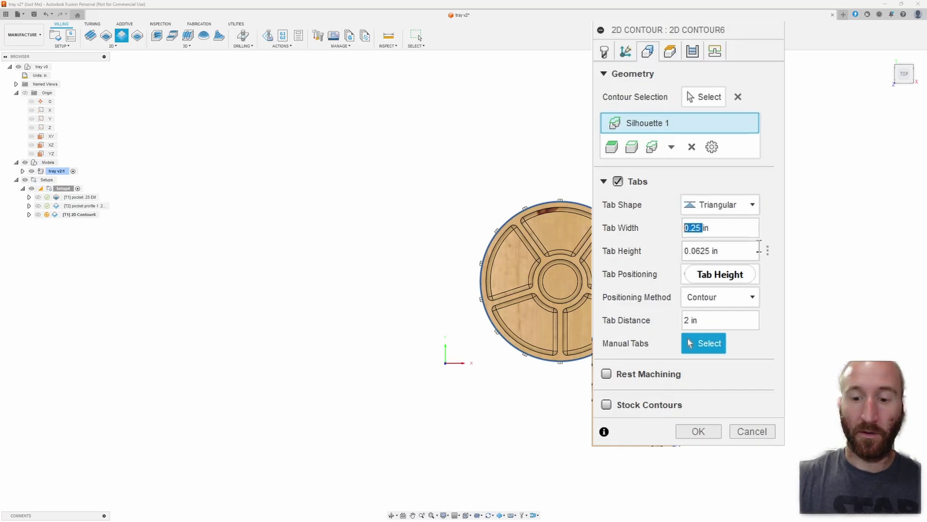
{"action": "type", "text": ".375"}
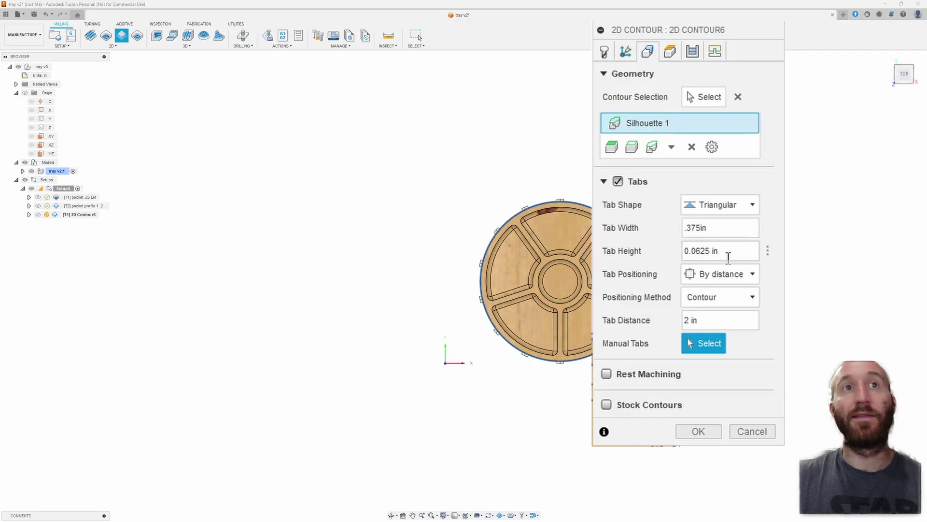
{"action": "left_click_drag", "start_coordinate": [741, 253], "coordinate": [670, 256]}
{"action": "type", "text": ".25"}
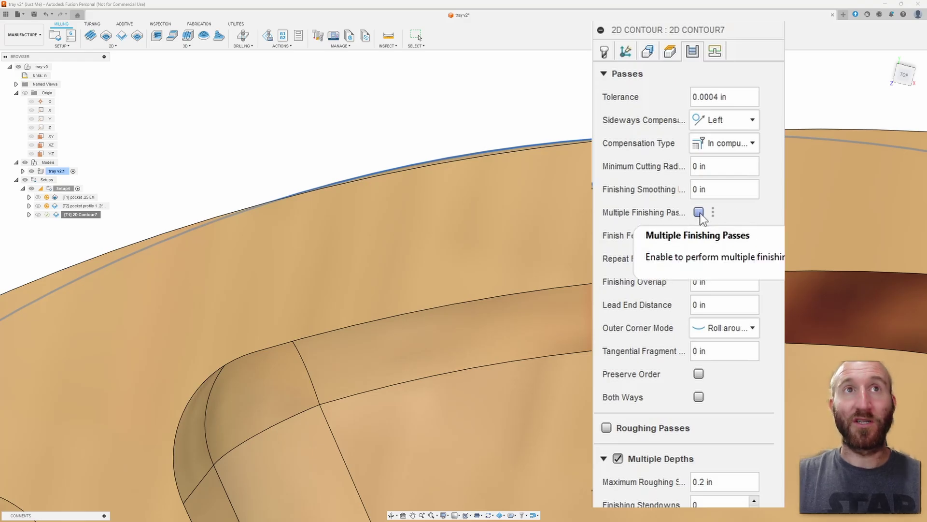
- Enable 2 finishing passes at 0.025 in stepover and review the multiple-depth stepdown
{"action": "left_click", "coordinate": [699, 213]}
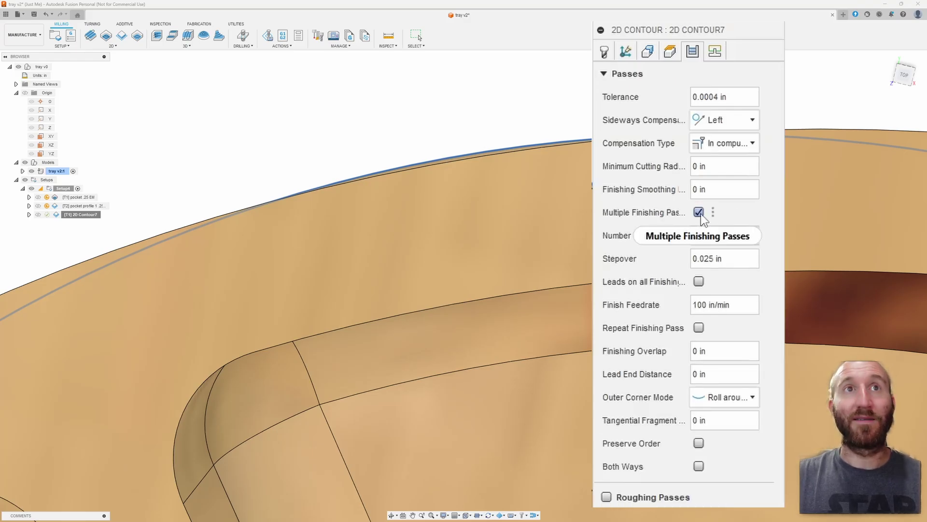
{"action": "left_click", "coordinate": [751, 255]}
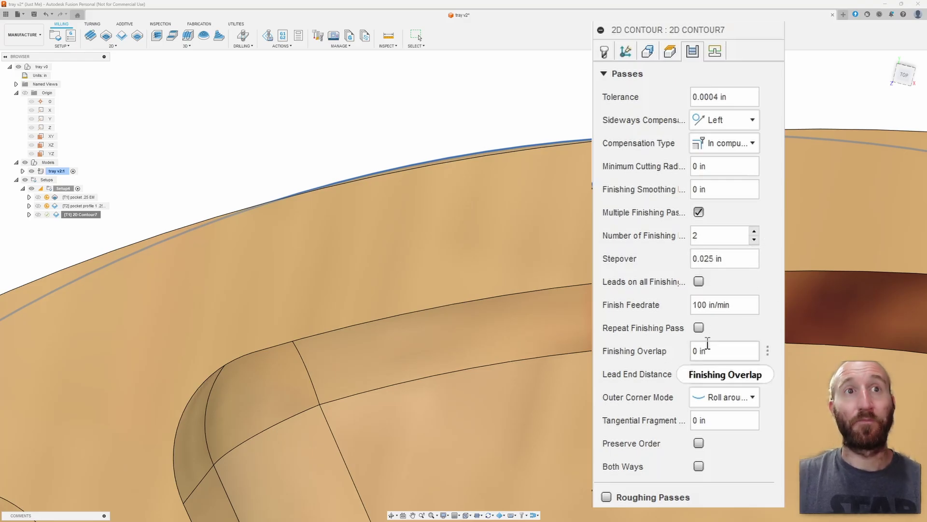
{"action": "scroll", "coordinate": [638, 461], "scroll_direction": "down", "scroll_amount": 2}
{"action": "scroll", "coordinate": [637, 461], "scroll_direction": "down", "scroll_amount": 5}
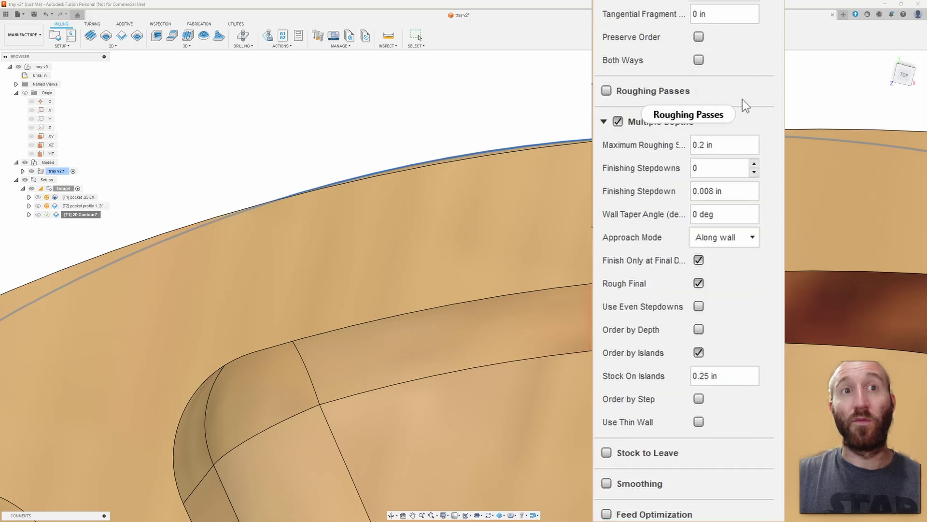
{"action": "left_click", "coordinate": [745, 140]}
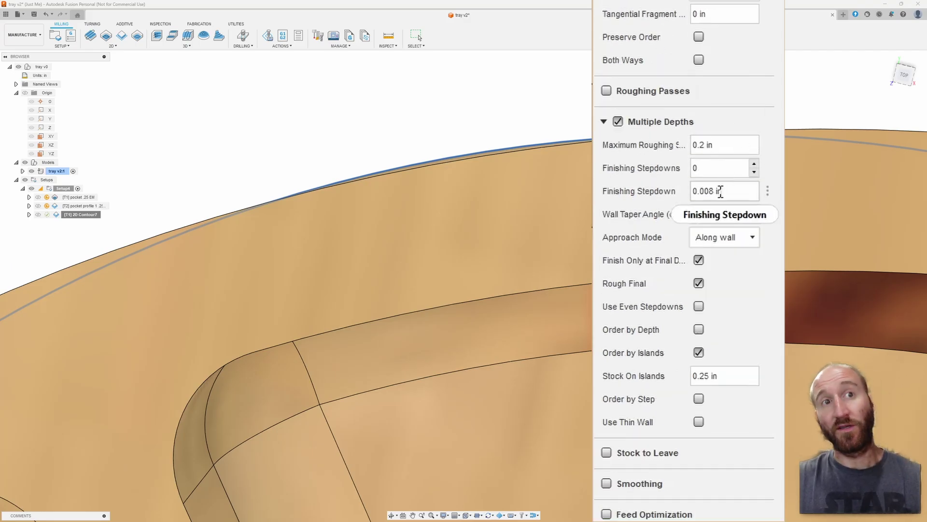
{"action": "right_click", "coordinate": [717, 261]}
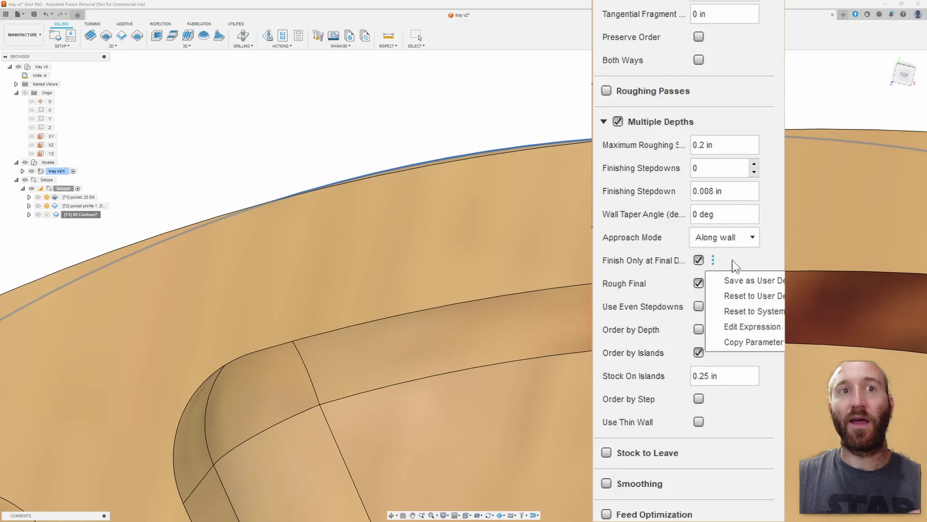
{"action": "left_click", "coordinate": [727, 268]}
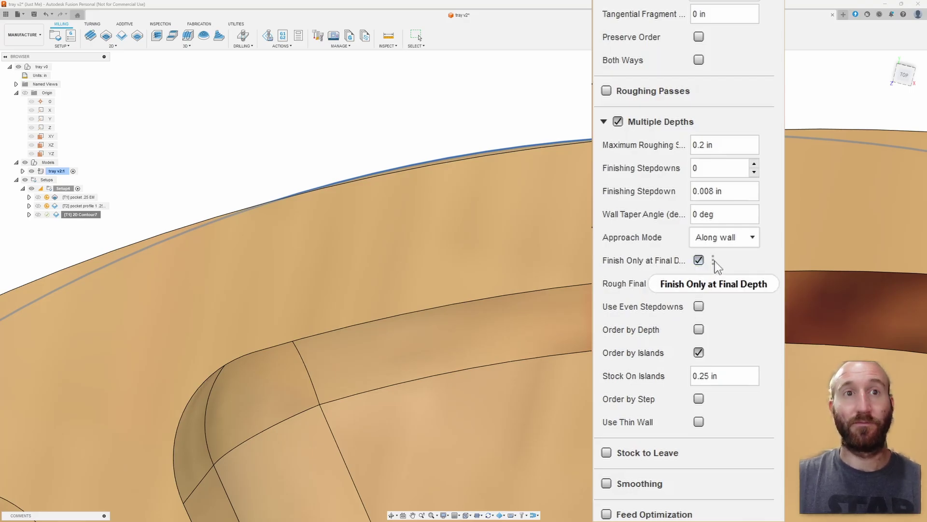
{"action": "mouse_move", "coordinate": [715, 261]}
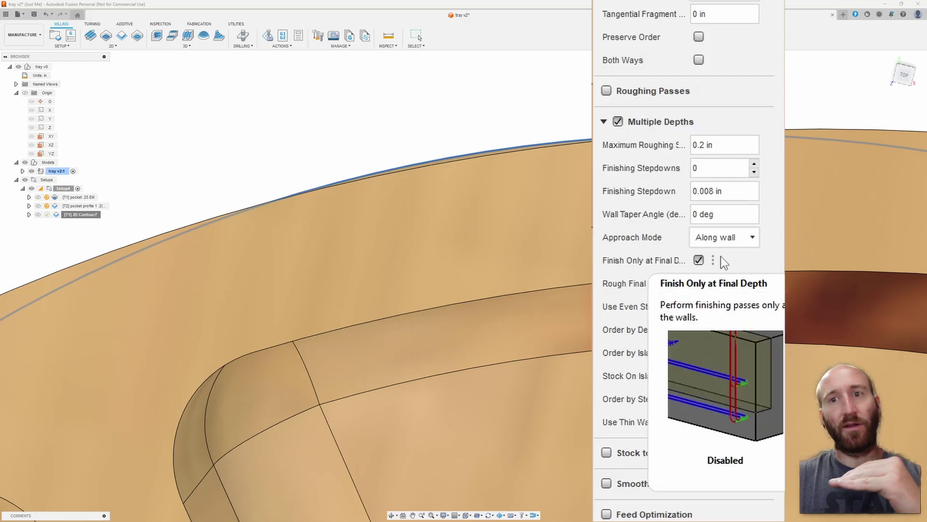
{"action": "scroll", "coordinate": [702, 301], "scroll_direction": "up", "scroll_amount": 5}
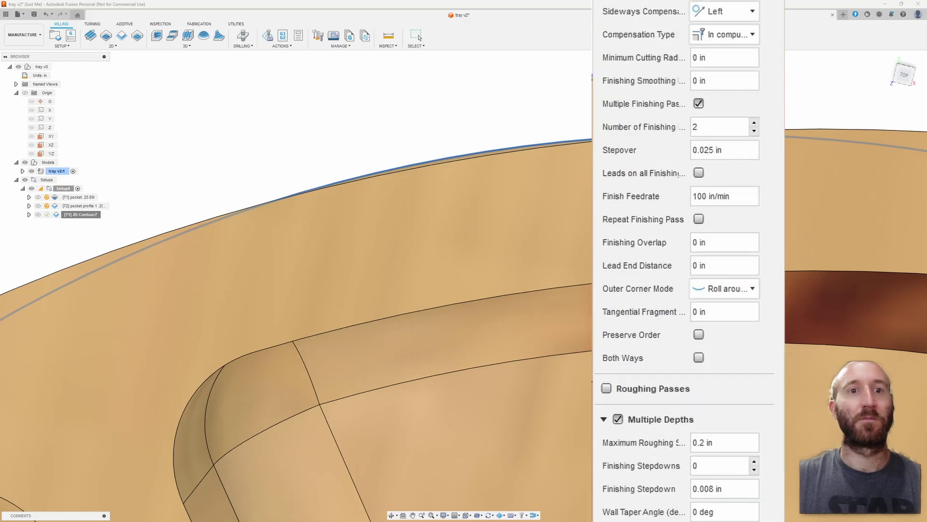
{"action": "scroll", "coordinate": [689, 242], "scroll_direction": "up", "scroll_amount": 2}
- Keep ramped entry at 30 deg and generate the silhouette contour toolpath
{"action": "left_click", "coordinate": [714, 32]}
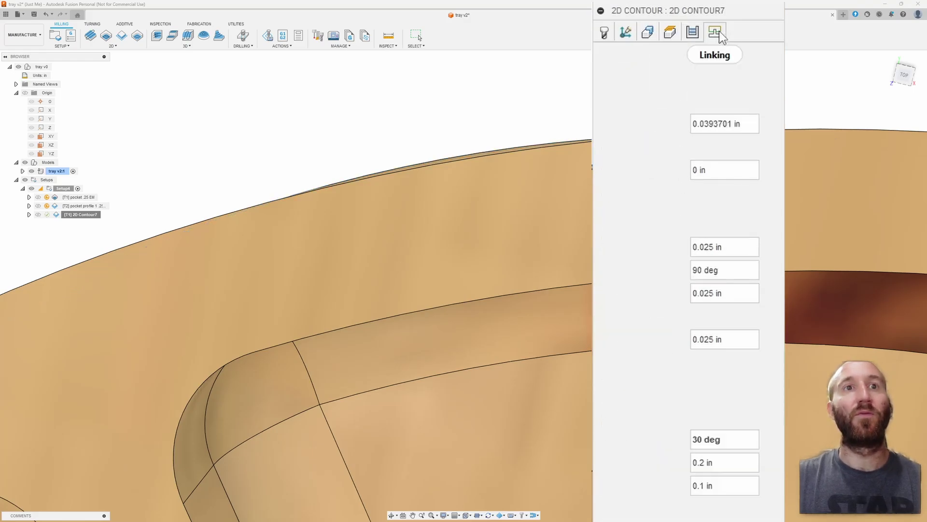
{"action": "left_click", "coordinate": [606, 417]}
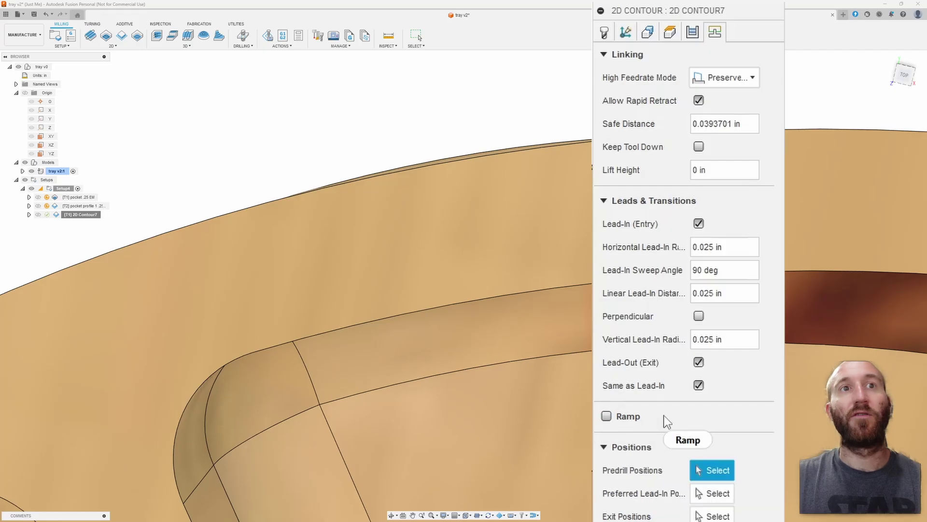
{"action": "left_click", "coordinate": [607, 416]}
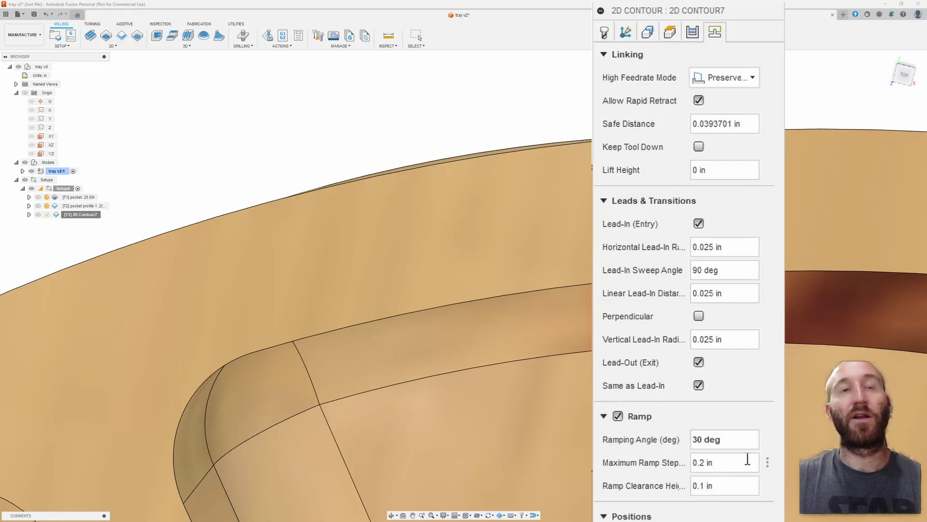
{"action": "left_click", "coordinate": [721, 439]}
{"action": "key", "text": "Return"}
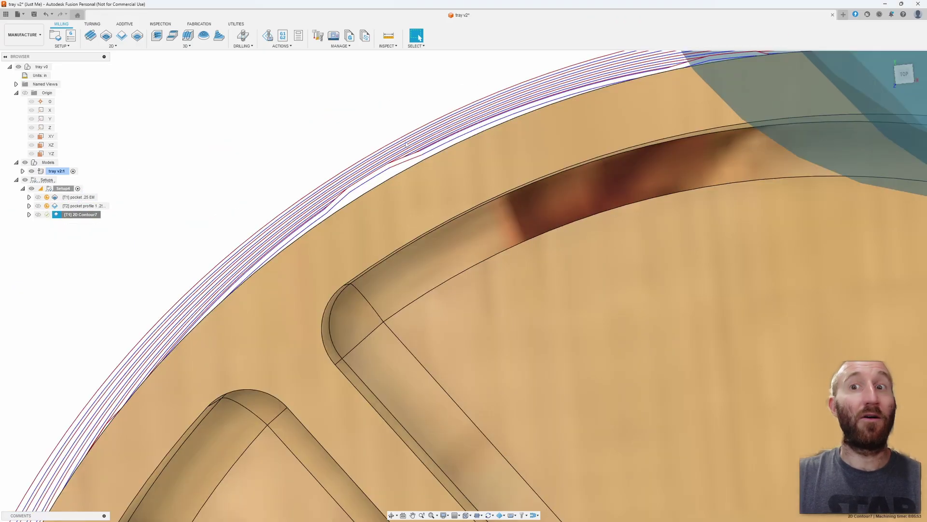
{"action": "scroll", "coordinate": [320, 348], "scroll_direction": "down", "scroll_amount": 2}
{"action": "key", "text": "F6"}
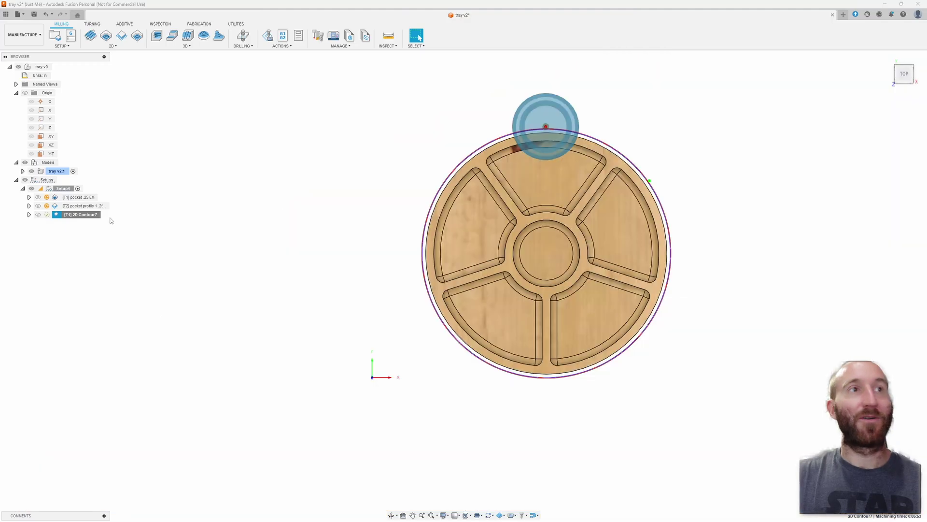
- Rename the new contour operation to 'bowl profile .25 EM'
{"action": "right_click", "coordinate": [90, 216]}
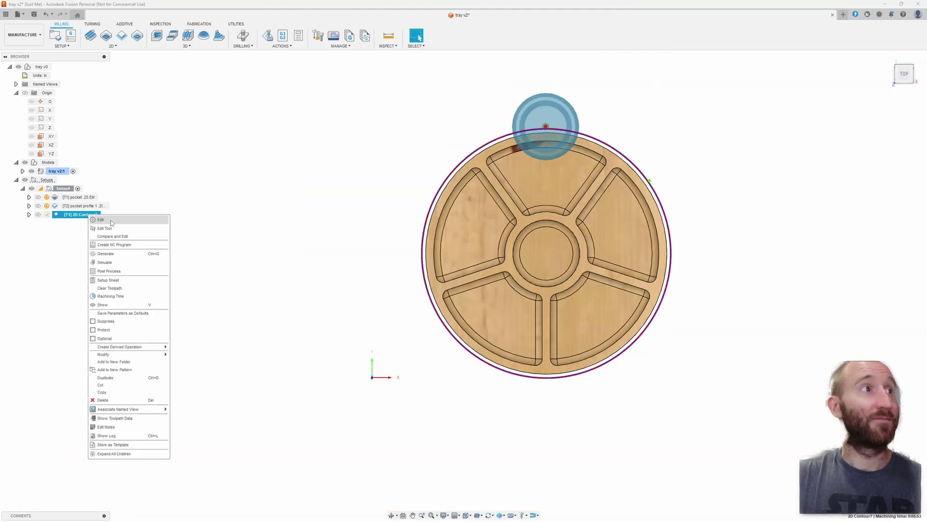
{"action": "left_click", "coordinate": [112, 222]}
{"action": "type", "text": "bowl p"}
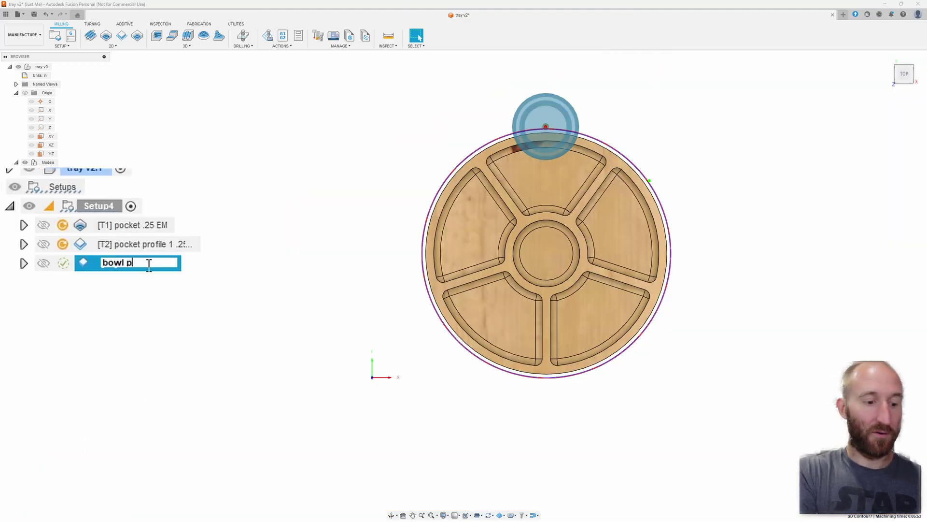
{"action": "type", "text": "rofile "}
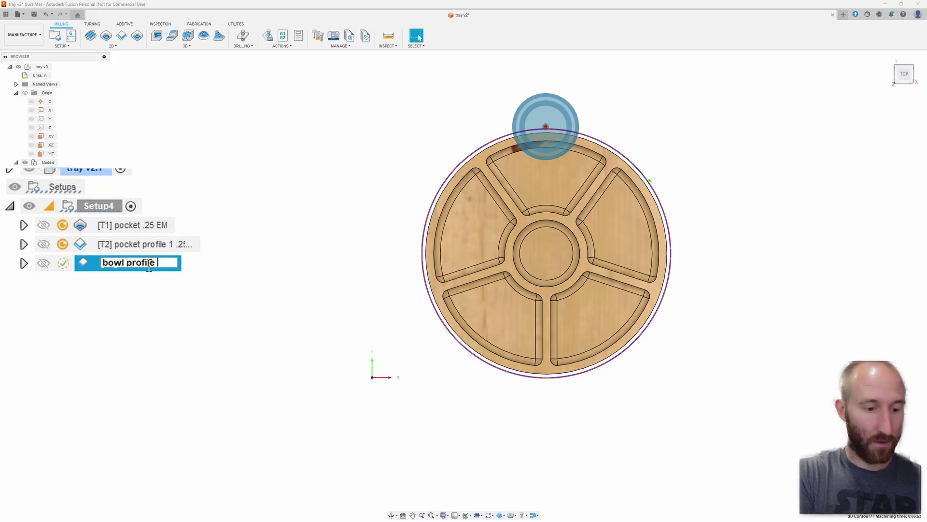
{"action": "type", "text": ".25 EM"}
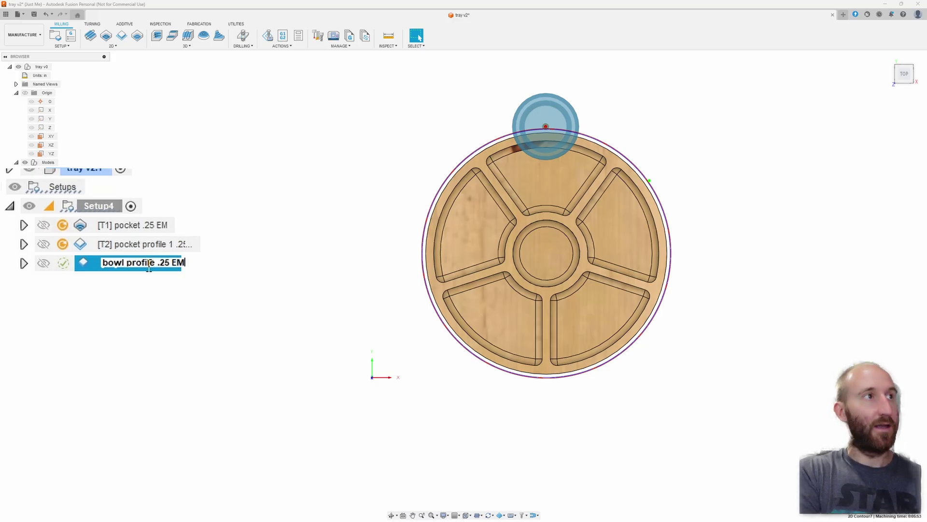
{"action": "key", "text": "Return"}
{"action": "key", "text": "Escape"}
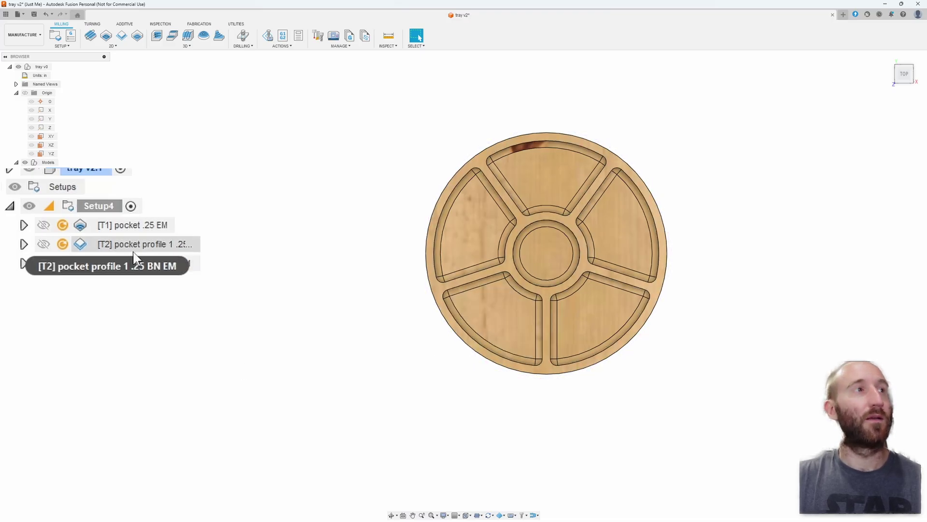
- Move pocket profile above pocket and create an NC program named 'pocket profile BN em'
{"action": "left_click_drag", "start_coordinate": [122, 247], "coordinate": [132, 220]}
{"action": "right_click", "coordinate": [131, 230]}
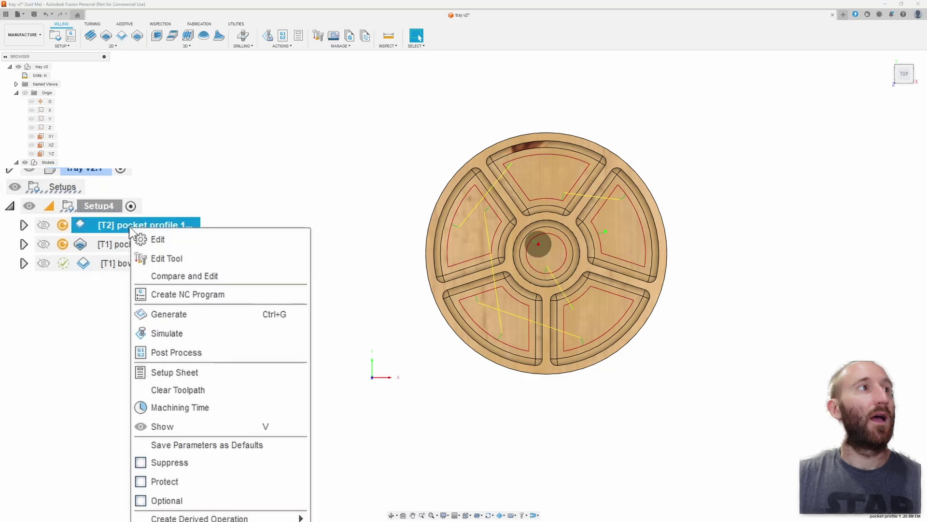
{"action": "left_click", "coordinate": [201, 294]}
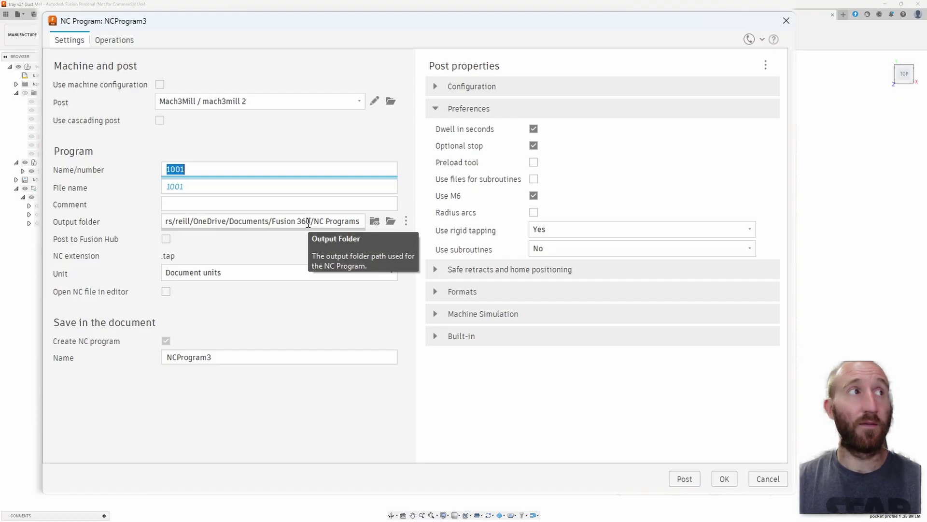
{"action": "type", "text": "pocket p"}
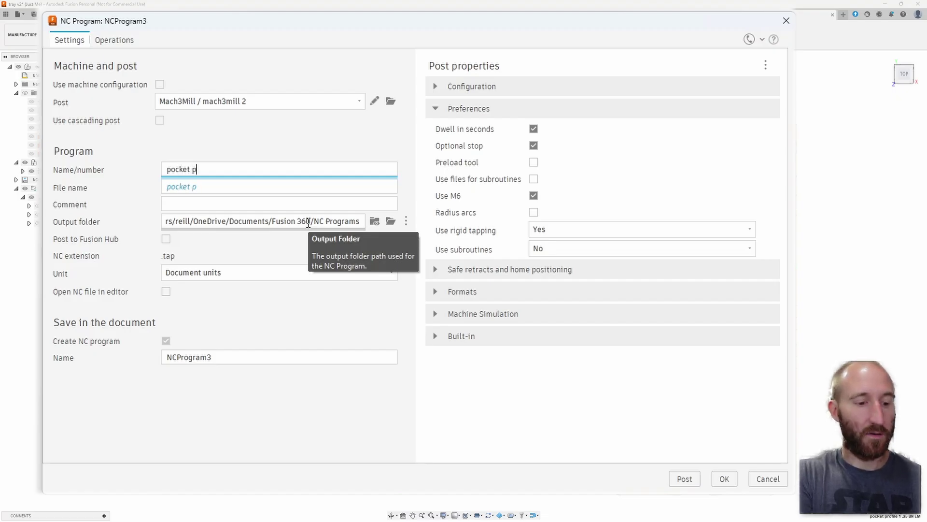
{"action": "type", "text": "rofile"}
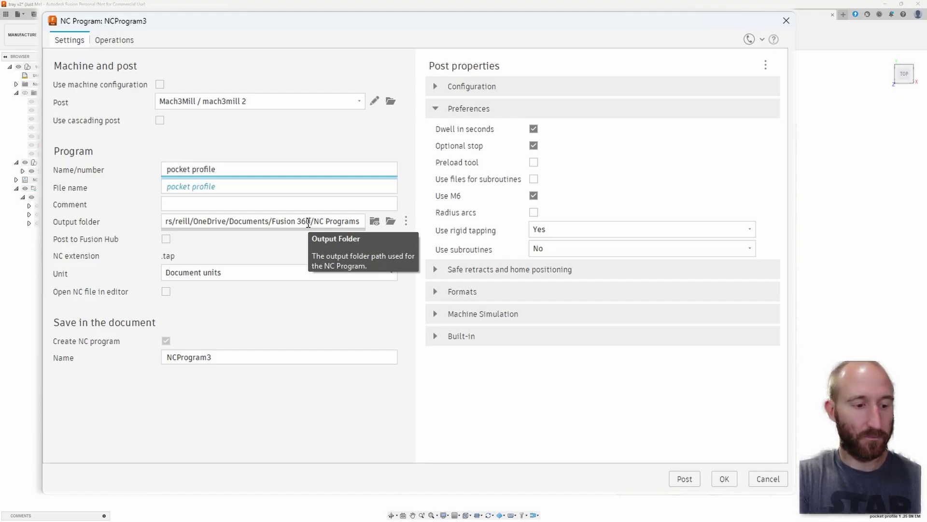
{"action": "type", "text": " BN em"}
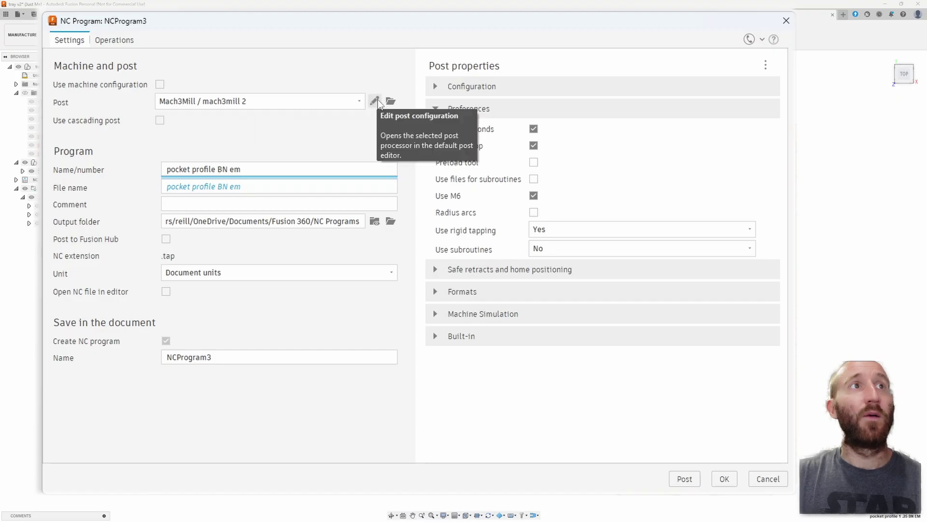
- Choose the Artsoft Mach3 mill post processor from the Fusion library
{"action": "left_click", "coordinate": [391, 102]}
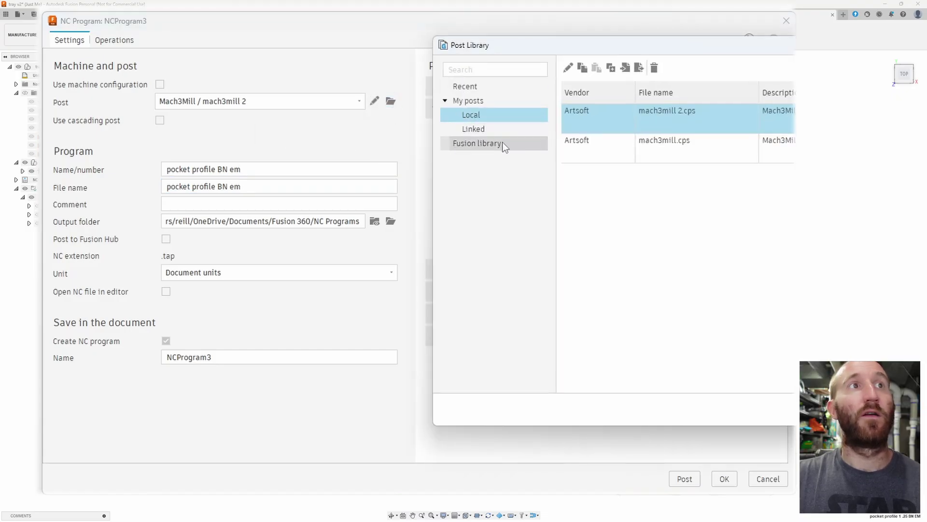
{"action": "left_click", "coordinate": [482, 143]}
{"action": "scroll", "coordinate": [696, 193], "scroll_direction": "down", "scroll_amount": 6}
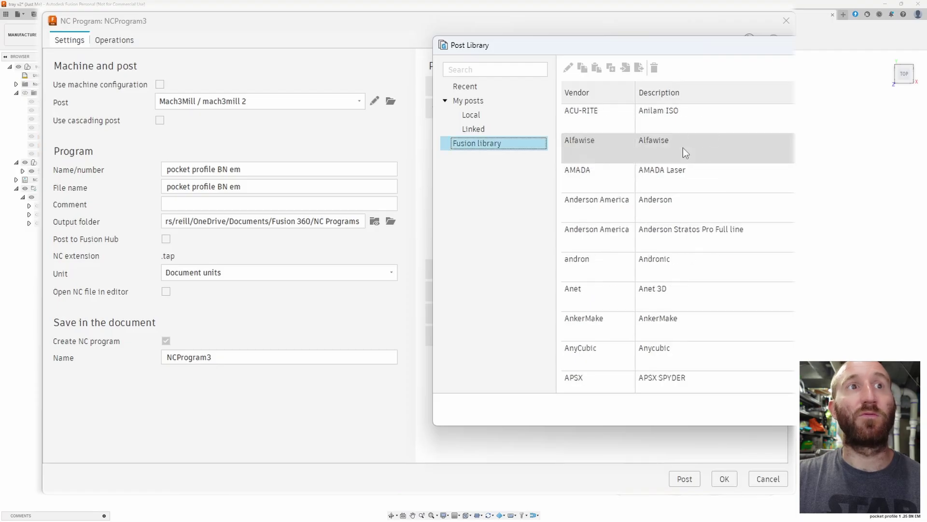
{"action": "scroll", "coordinate": [705, 220], "scroll_direction": "down", "scroll_amount": 10}
{"action": "scroll", "coordinate": [734, 208], "scroll_direction": "up", "scroll_amount": 12}
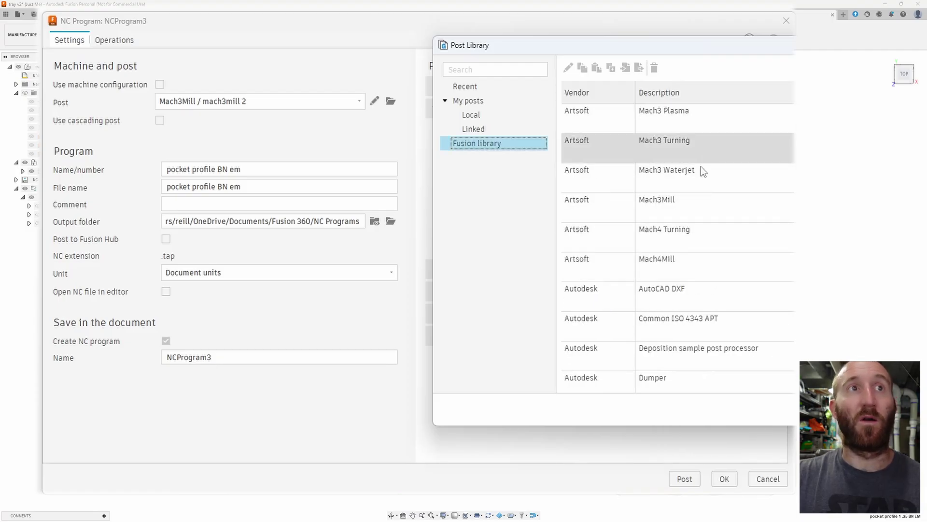
{"action": "left_click", "coordinate": [464, 86]}
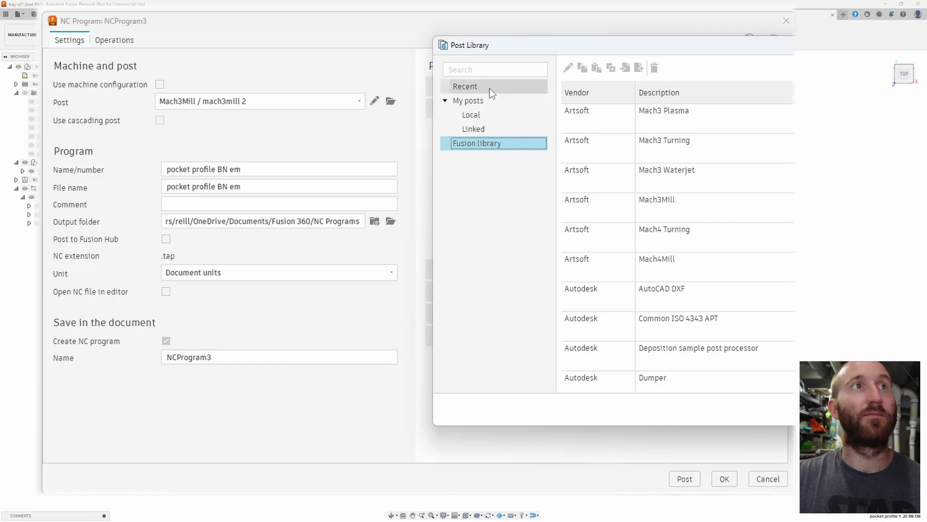
{"action": "double_click", "coordinate": [703, 115]}
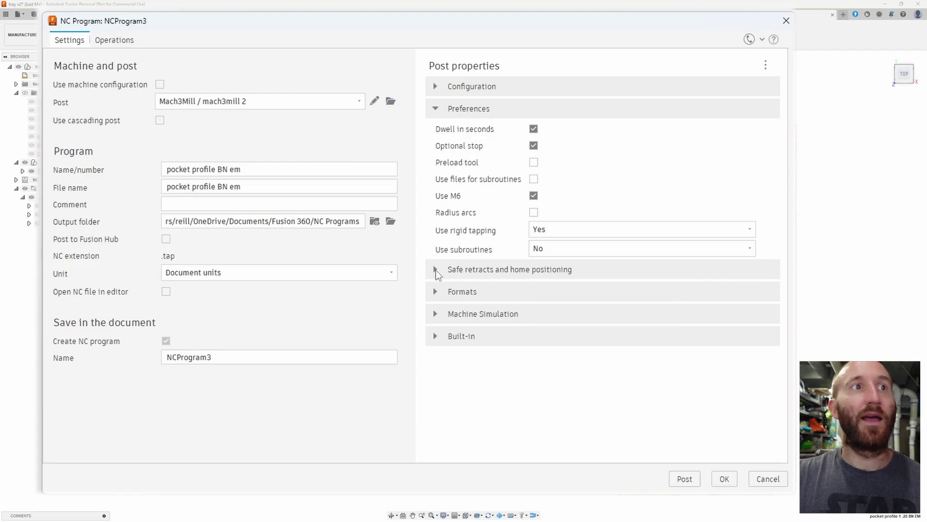
- Set safe retracts to Clearance Height and save the NC program
{"action": "left_click", "coordinate": [435, 269]}
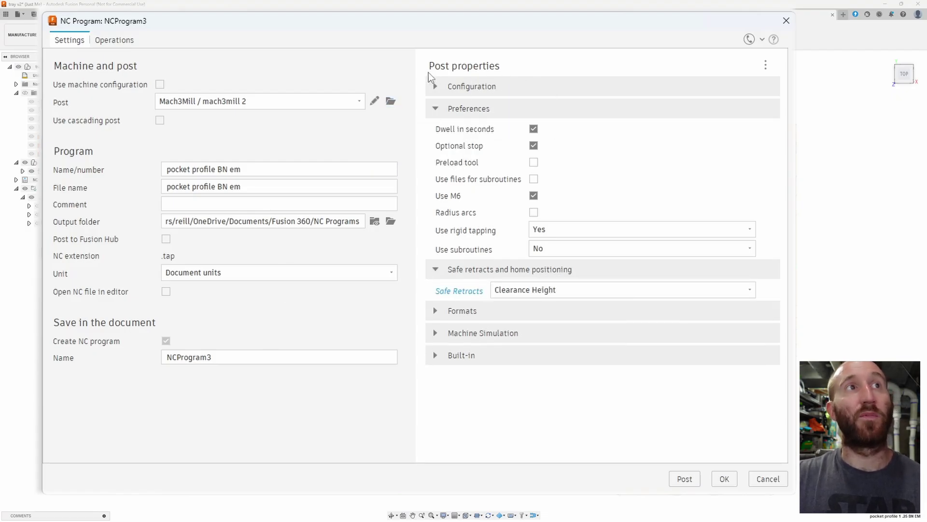
{"action": "left_click", "coordinate": [612, 294]}
{"action": "left_click", "coordinate": [578, 306]}
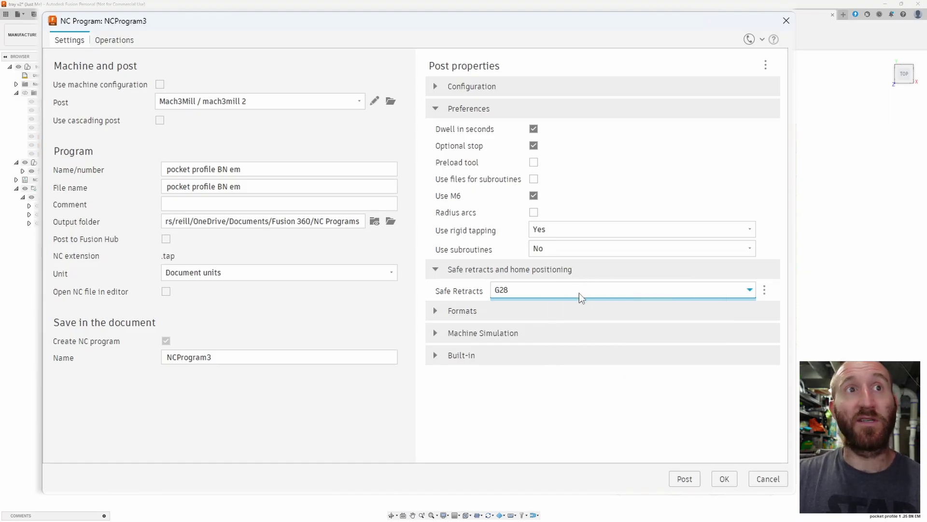
{"action": "left_click", "coordinate": [749, 291]}
{"action": "left_click", "coordinate": [521, 329]}
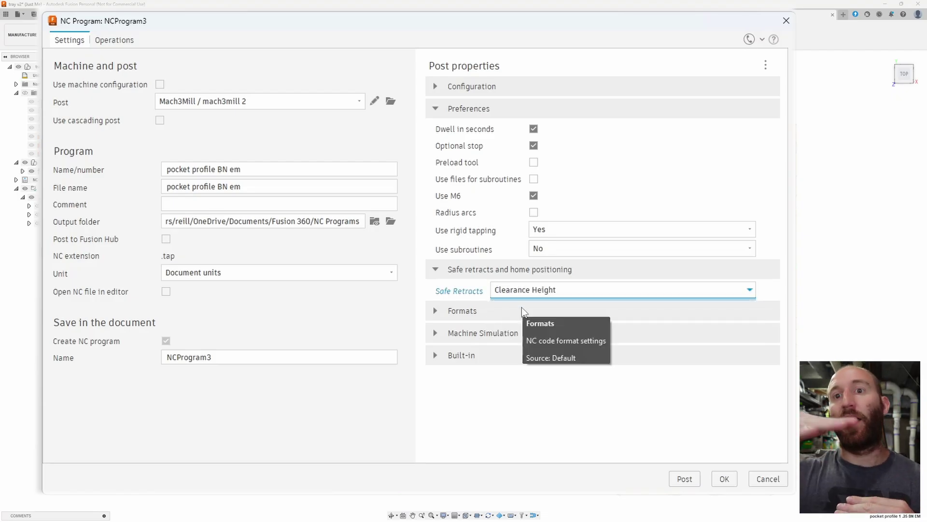
{"action": "left_click", "coordinate": [723, 479]}
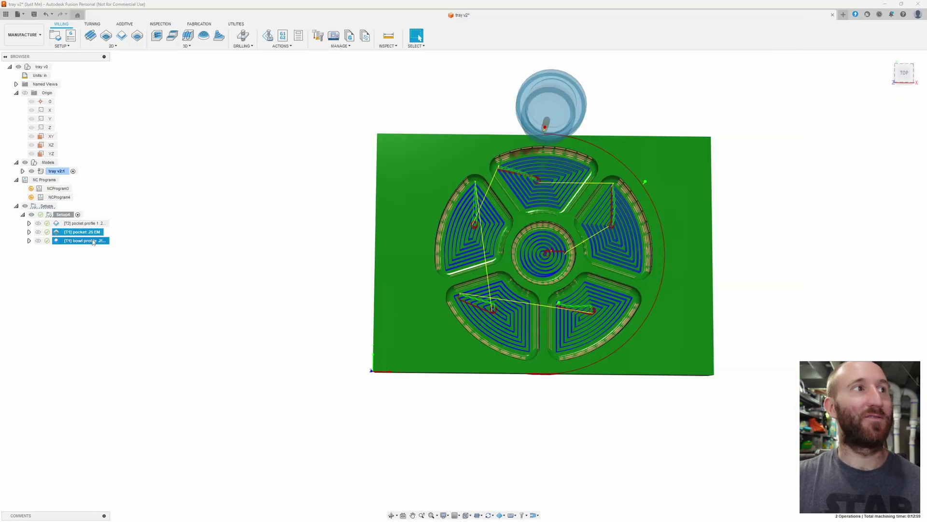
- Create NC program 'pocket and profile .25 EM' from the selected operations, keeping safe retracts at Clearance Height
{"action": "right_click", "coordinate": [91, 235]}
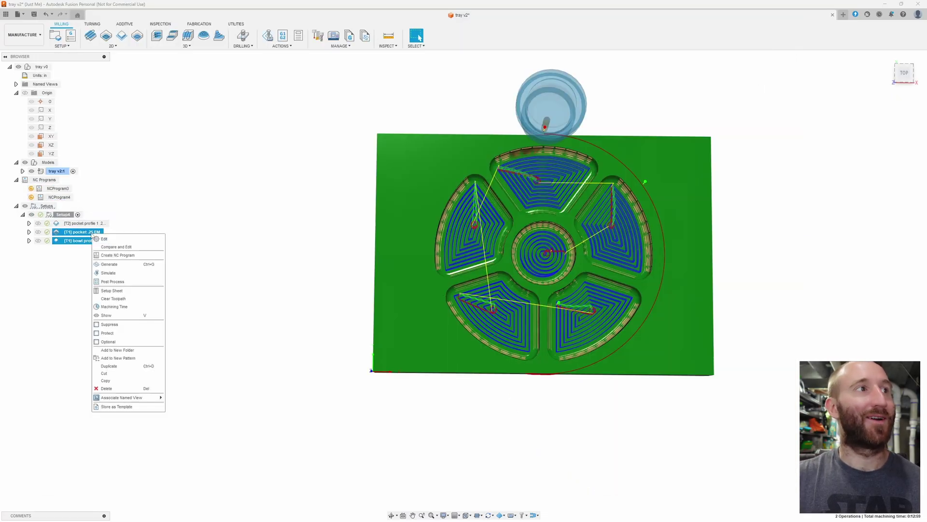
{"action": "left_click", "coordinate": [142, 256]}
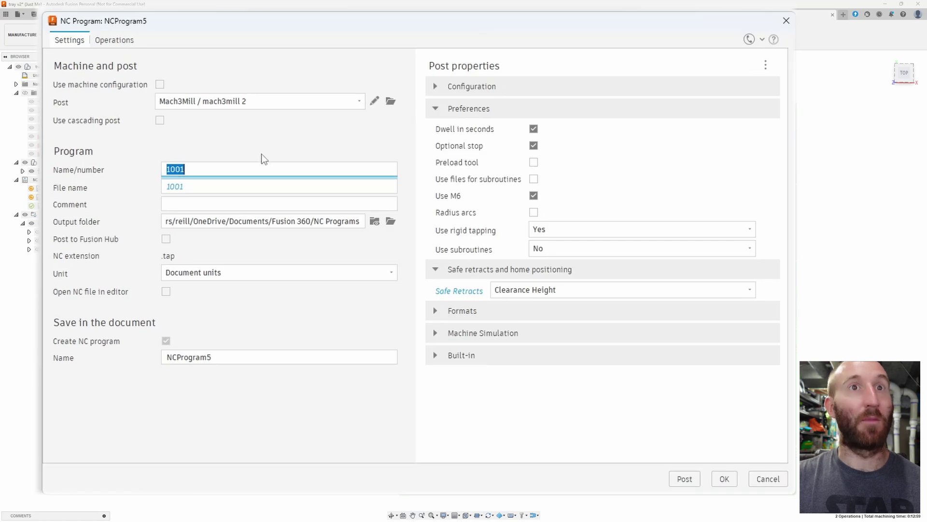
{"action": "type", "text": "po"}
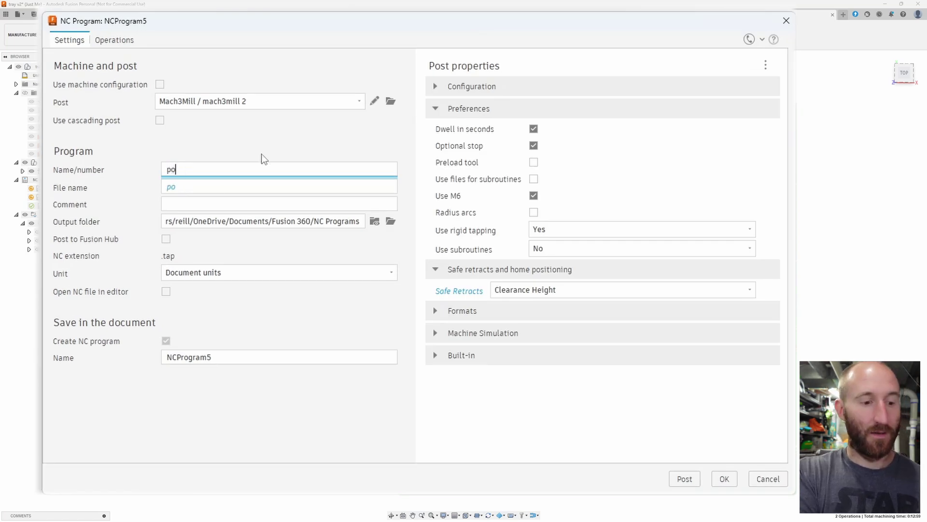
{"action": "type", "text": "cket and pro"}
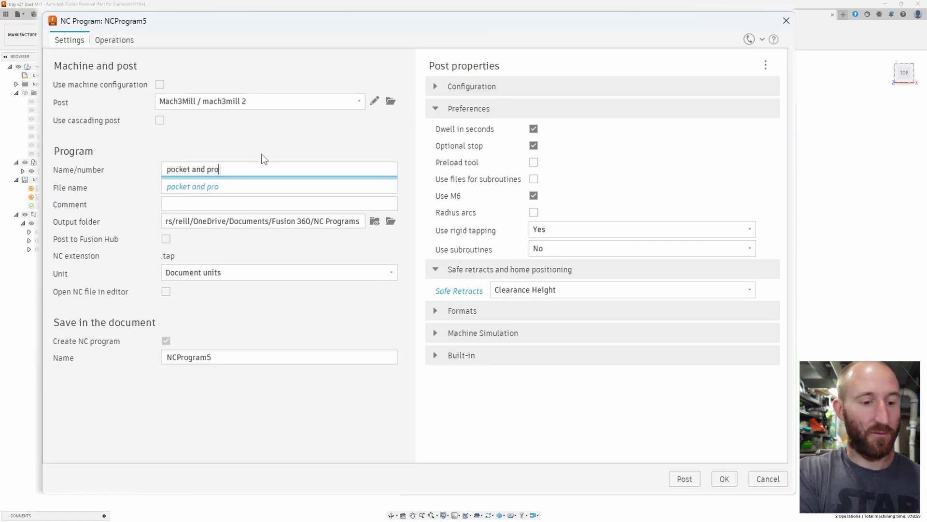
{"action": "type", "text": "fil\\"}
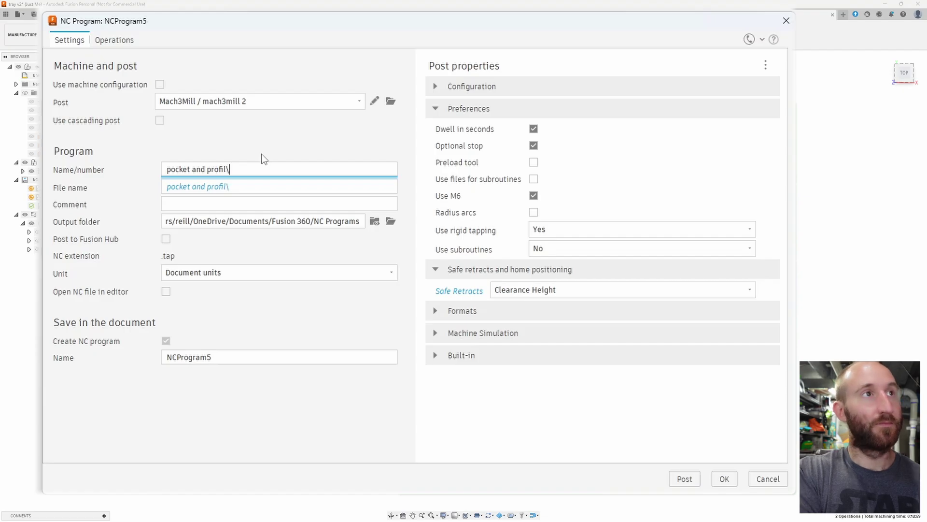
{"action": "key", "text": "BackSpace"}
{"action": "type", "text": "e .25 EM"}
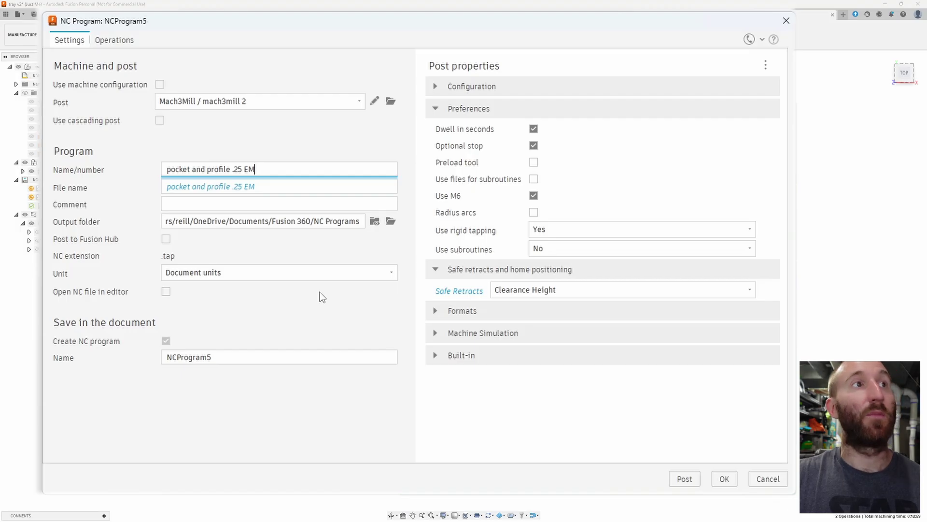
{"action": "left_click", "coordinate": [463, 291]}
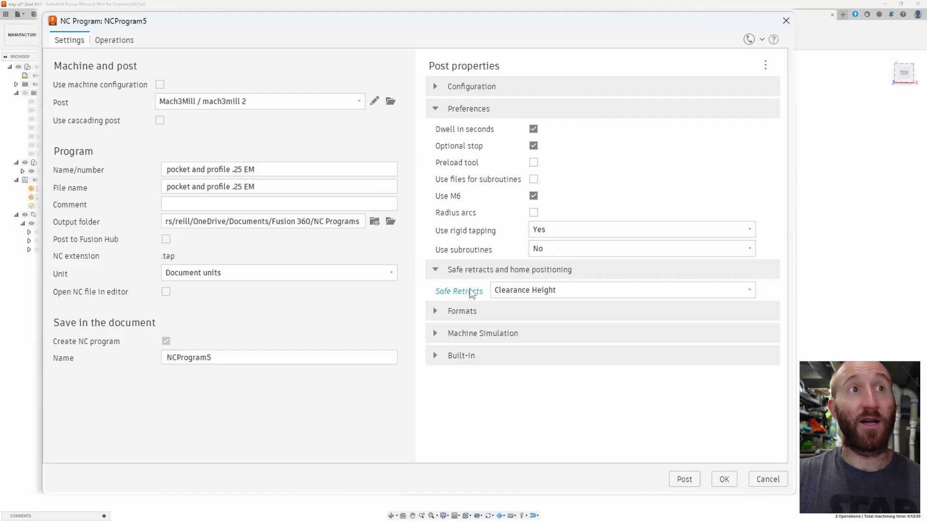
{"action": "left_click", "coordinate": [551, 296]}
{"action": "left_click", "coordinate": [556, 298]}
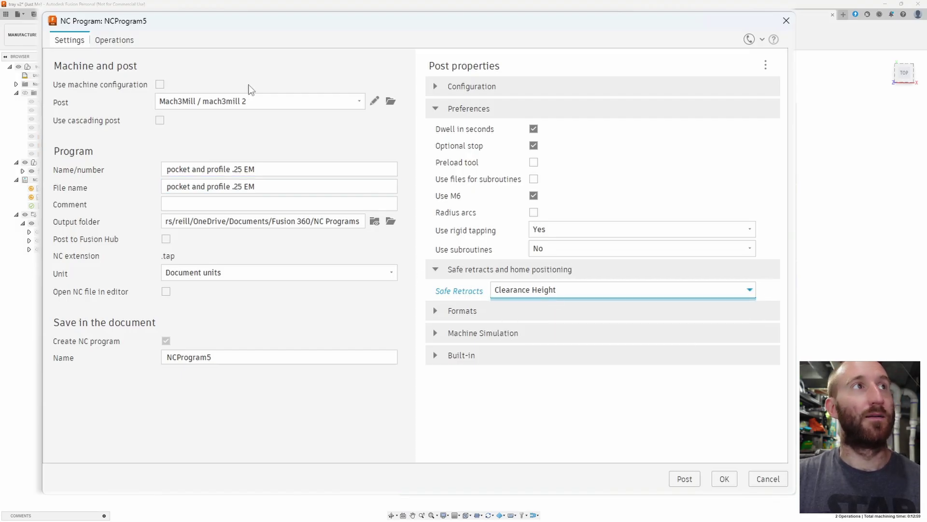
- Confirm the program includes the pocket .25 EM and bowl profile .25 EM operations, then post it
{"action": "left_click", "coordinate": [62, 43]}
{"action": "left_click", "coordinate": [111, 41]}
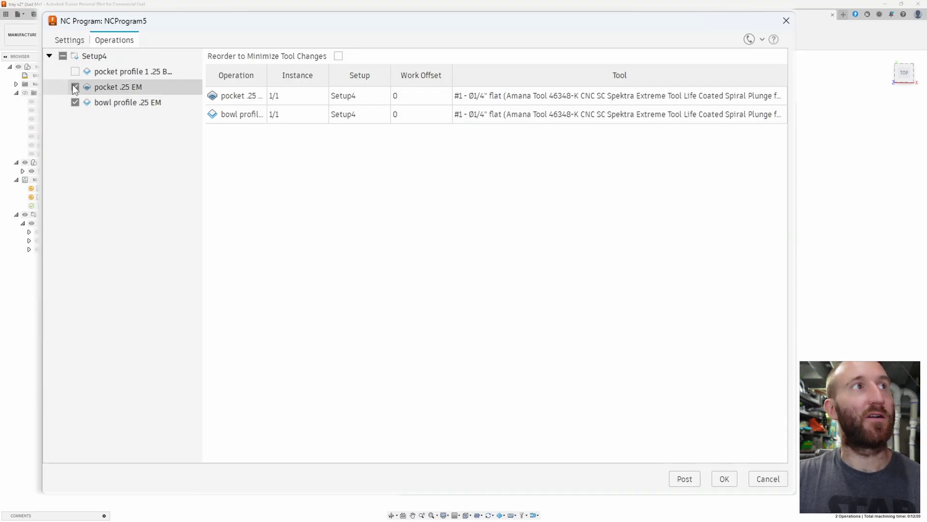
{"action": "left_click", "coordinate": [70, 41]}
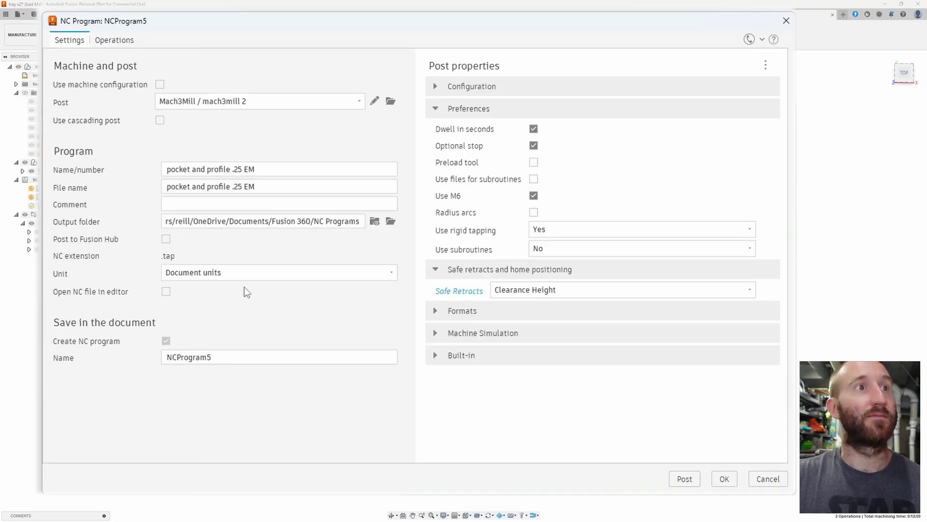
{"action": "left_click", "coordinate": [682, 478]}
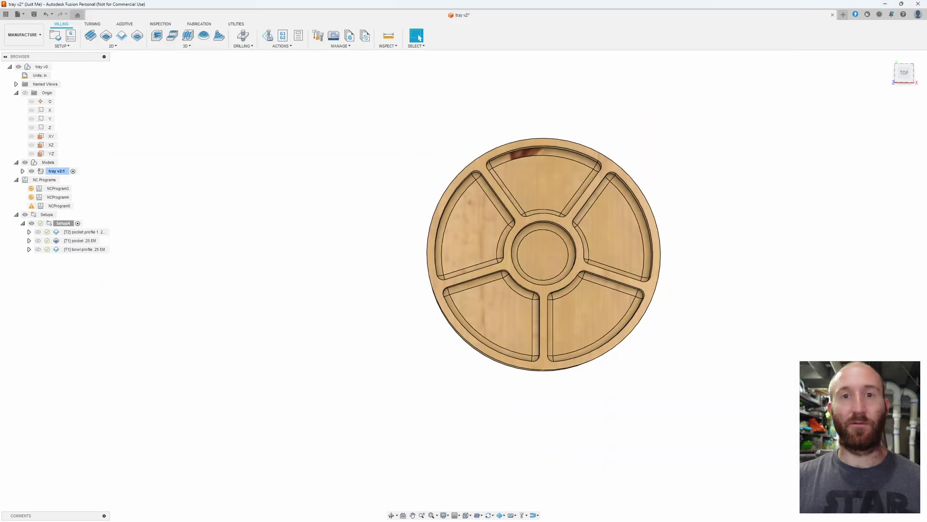